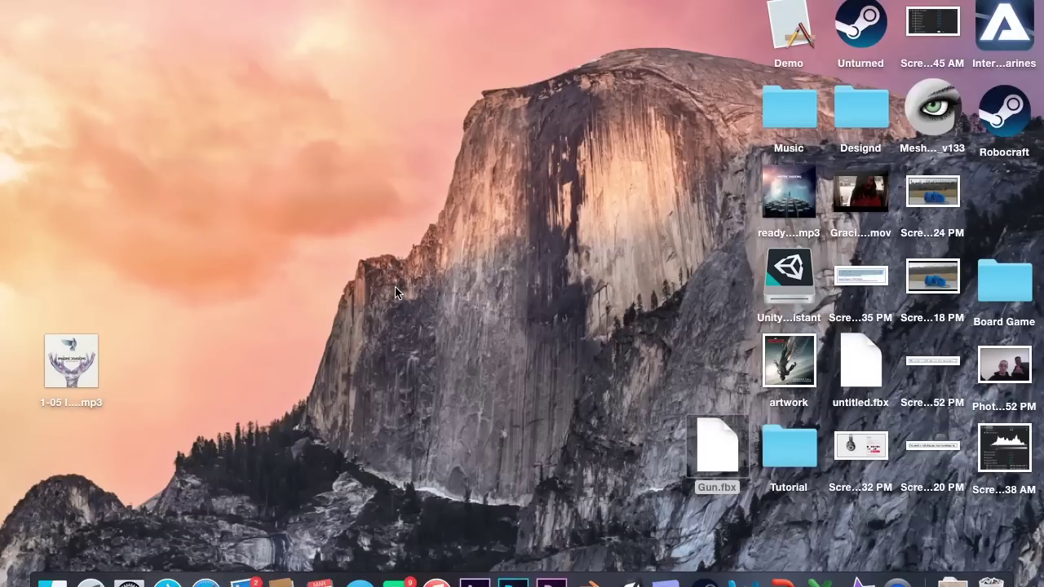
Switch to Blender, bring the whole node setup into view and unlink the material from the Circle pawn
{"action": "left_click", "coordinate": [591, 580]}
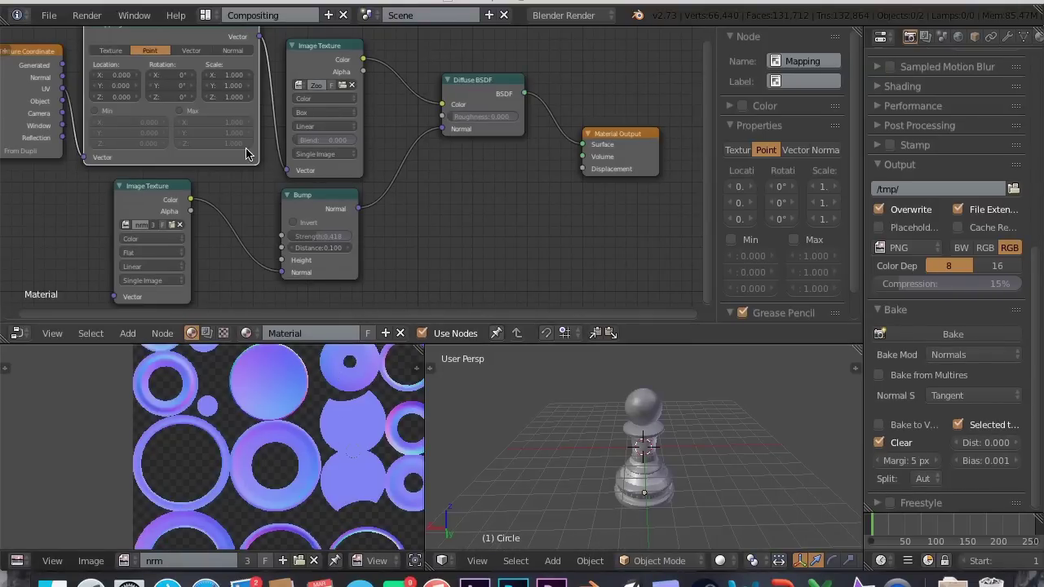
{"action": "key", "text": "Home"}
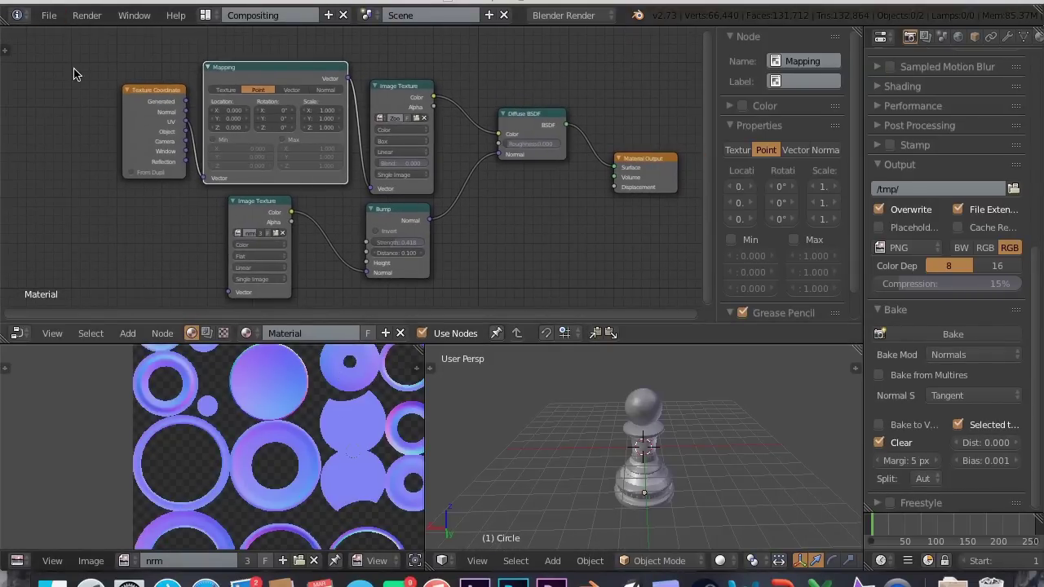
{"action": "left_click_drag", "start_coordinate": [80, 61], "coordinate": [689, 306]}
{"action": "left_click", "coordinate": [400, 333]}
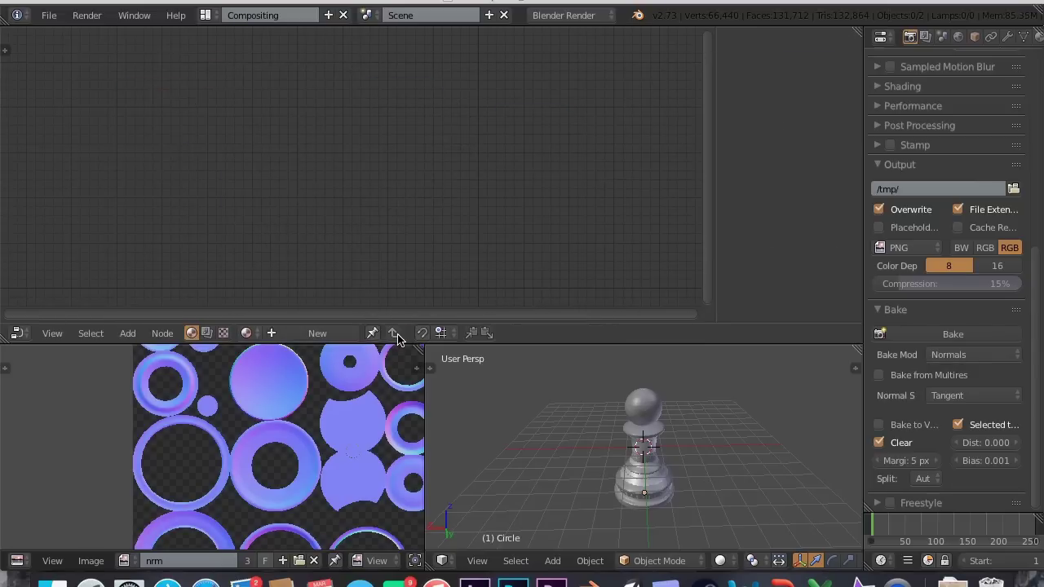
Switch to the Default screen layout and inspect the overlapping pawns, selecting Chess-Piece and Circle in turn
{"action": "left_click", "coordinate": [205, 15]}
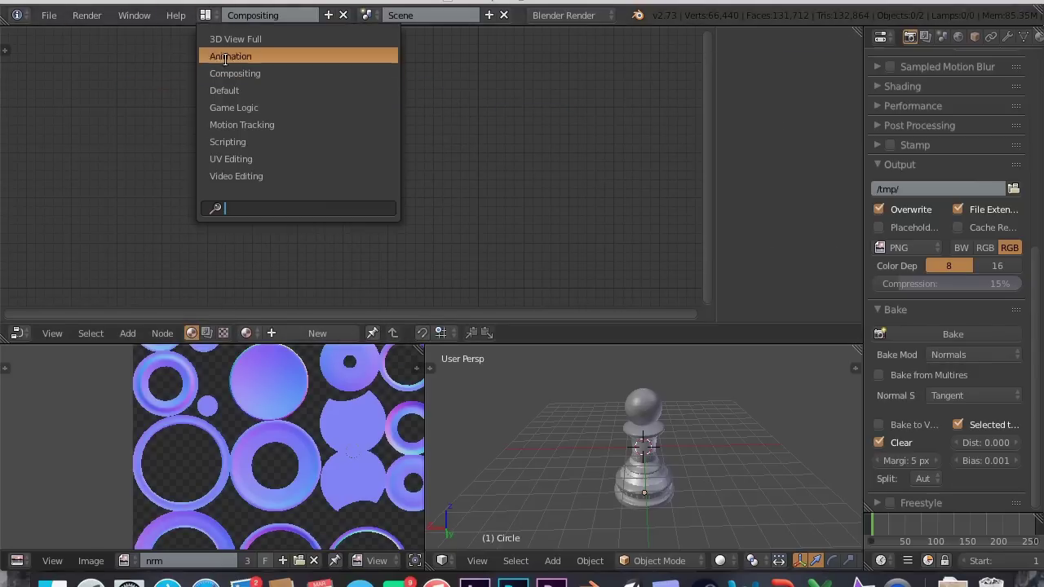
{"action": "left_click", "coordinate": [253, 91]}
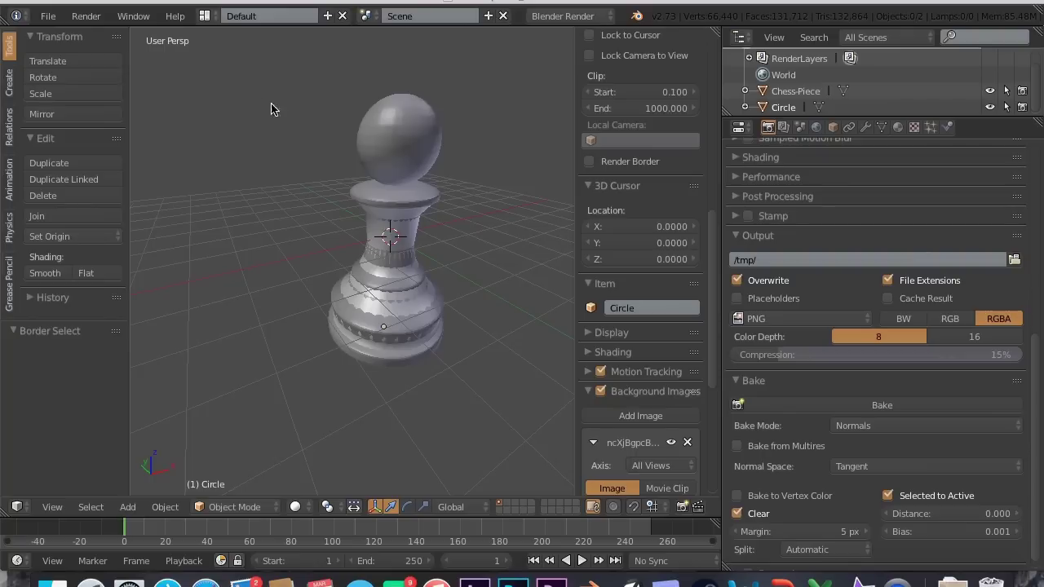
{"action": "scroll", "coordinate": [436, 321], "scroll_direction": "down", "scroll_amount": 5}
{"action": "right_click", "coordinate": [436, 323]}
{"action": "scroll", "coordinate": [435, 322], "scroll_direction": "down", "scroll_amount": 6}
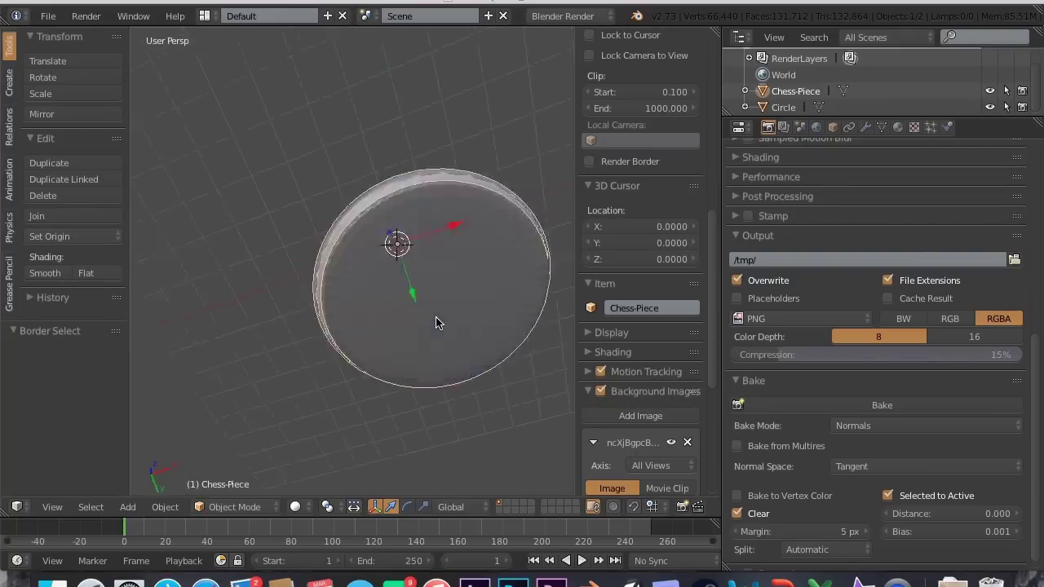
{"action": "scroll", "coordinate": [435, 321], "scroll_direction": "up", "scroll_amount": 4}
{"action": "scroll", "coordinate": [481, 285], "scroll_direction": "up", "scroll_amount": 3}
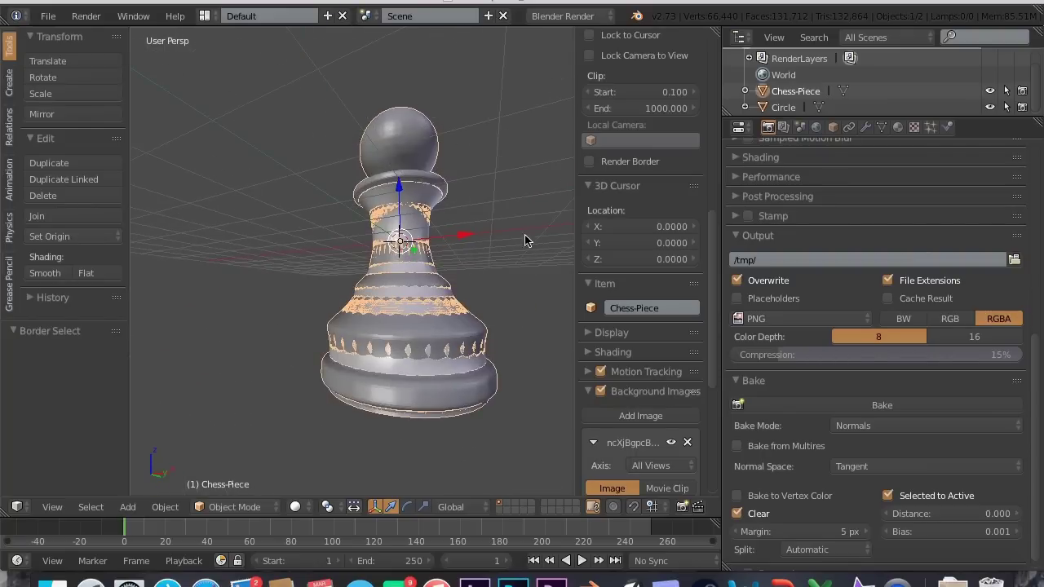
{"action": "left_click", "coordinate": [768, 108]}
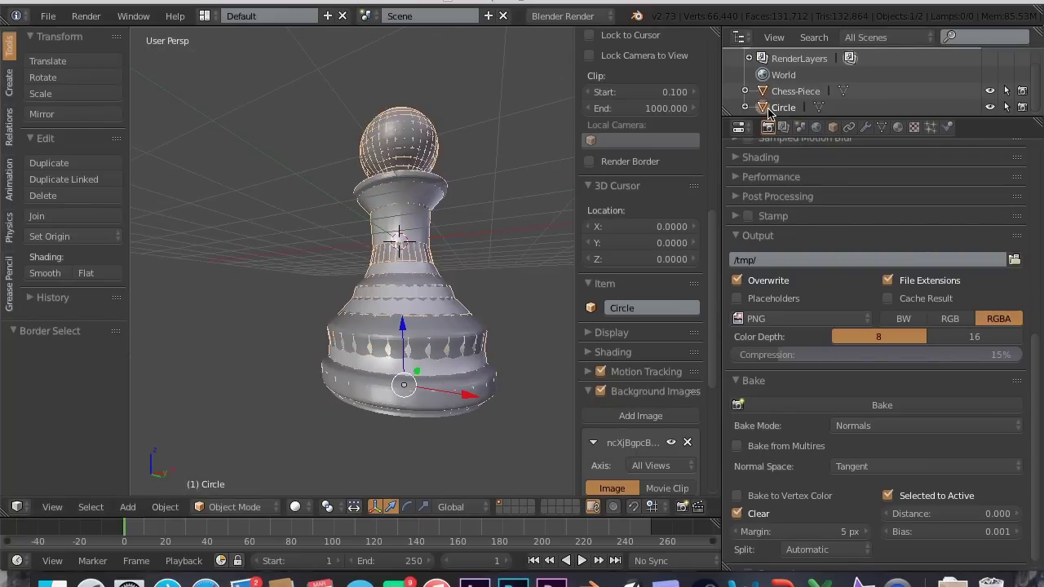
Try moving the high-poly Chess-Piece away from the low-poly Circle pawn, and undo the move
{"action": "right_click", "coordinate": [454, 410]}
{"action": "key", "text": "g"}
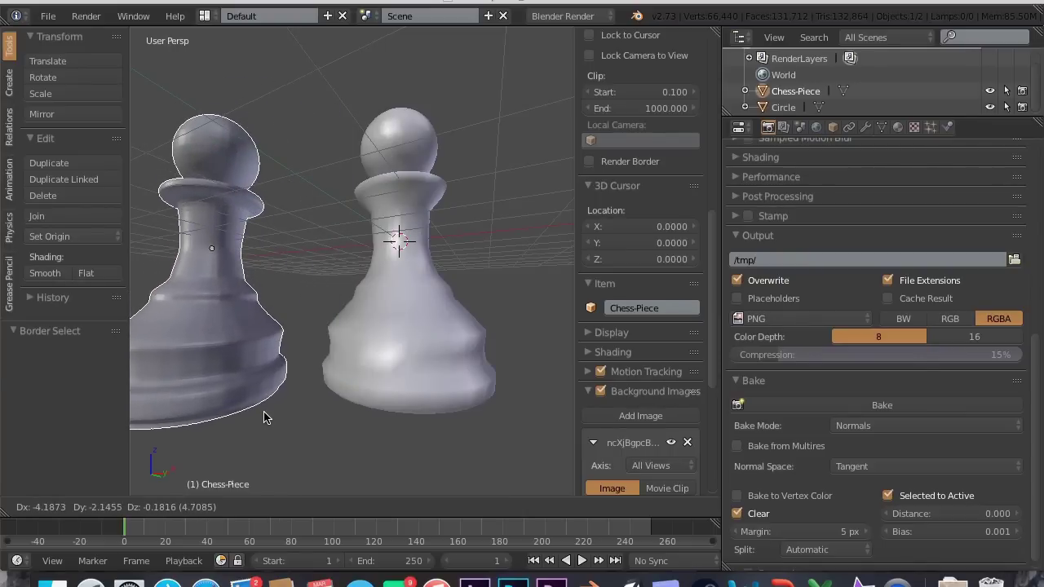
{"action": "left_click", "coordinate": [264, 418]}
{"action": "key", "text": "ctrl+z"}
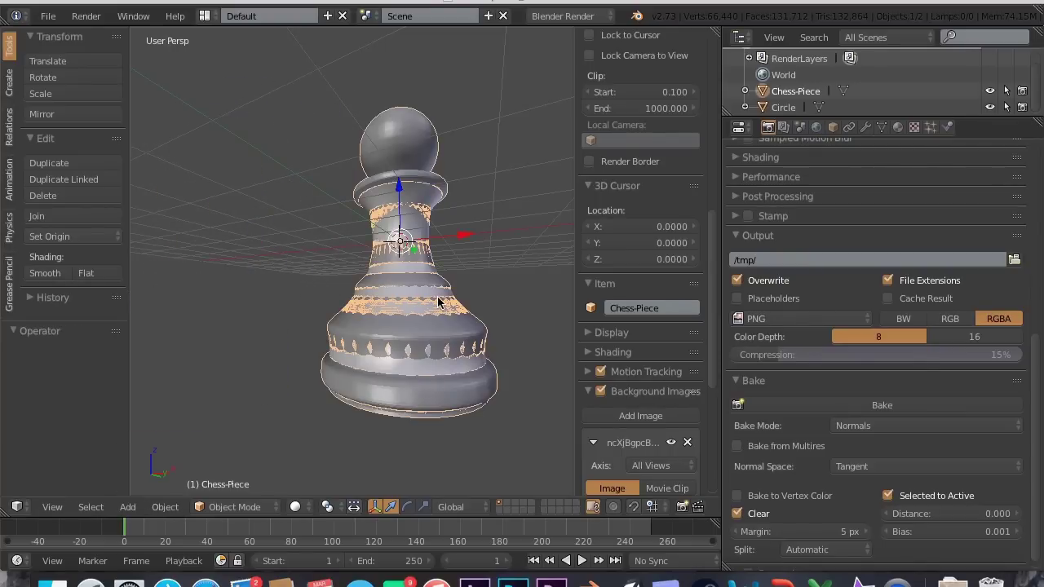
Check the existing nrm normal map in the UV Editing layout and return to the Default layout
{"action": "middle_click_drag", "start_coordinate": [437, 296], "coordinate": [437, 302]}
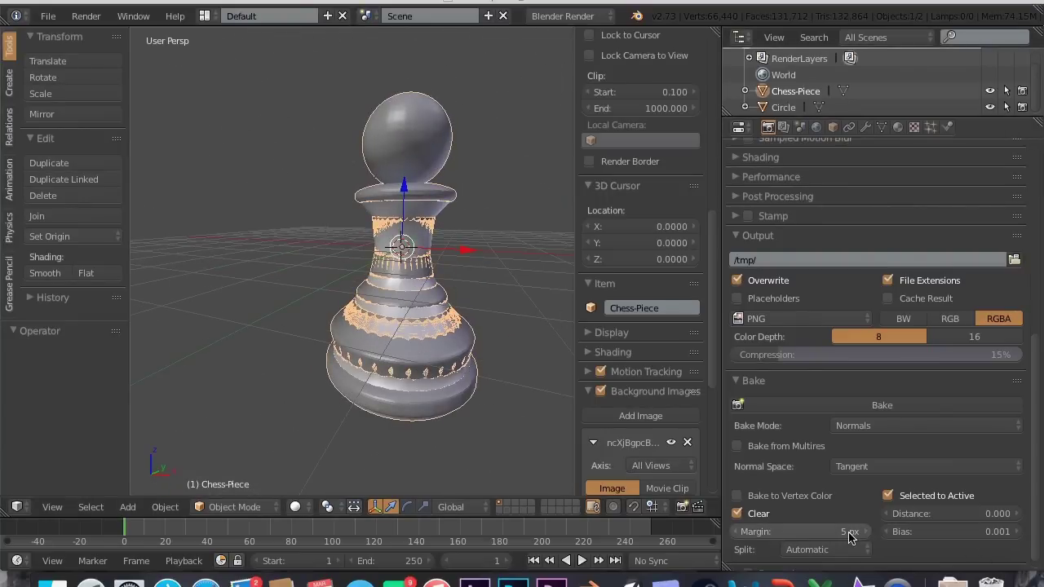
{"action": "left_click", "coordinate": [204, 16]}
{"action": "left_click", "coordinate": [218, 155]}
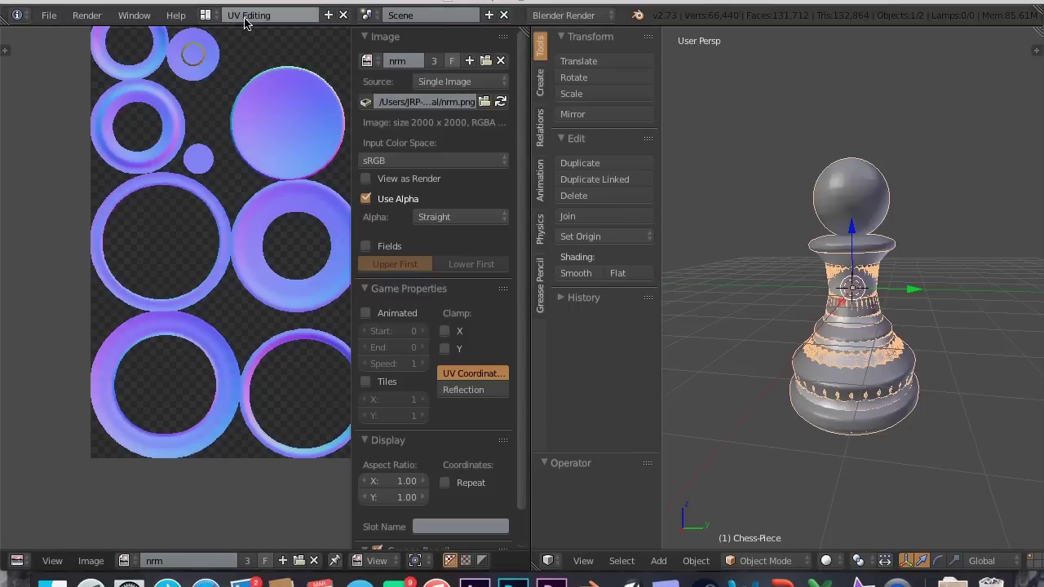
{"action": "left_click", "coordinate": [212, 16]}
{"action": "left_click", "coordinate": [228, 94]}
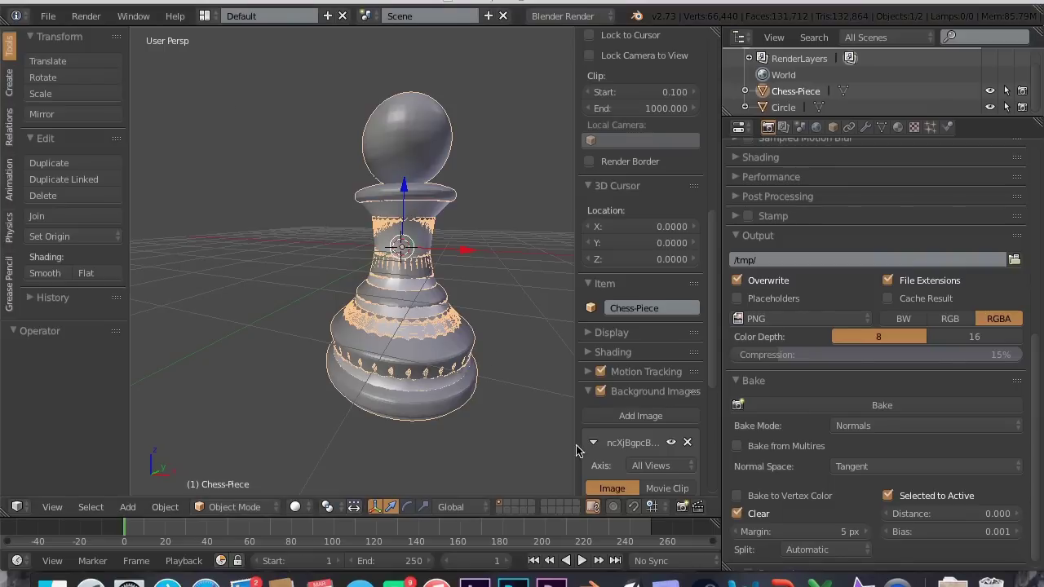
Set the bake margin to 0 px and bake the normals from Chess-Piece onto Circle as the active object
{"action": "left_click", "coordinate": [795, 531]}
{"action": "type", "text": "0"}
{"action": "key", "text": "Return"}
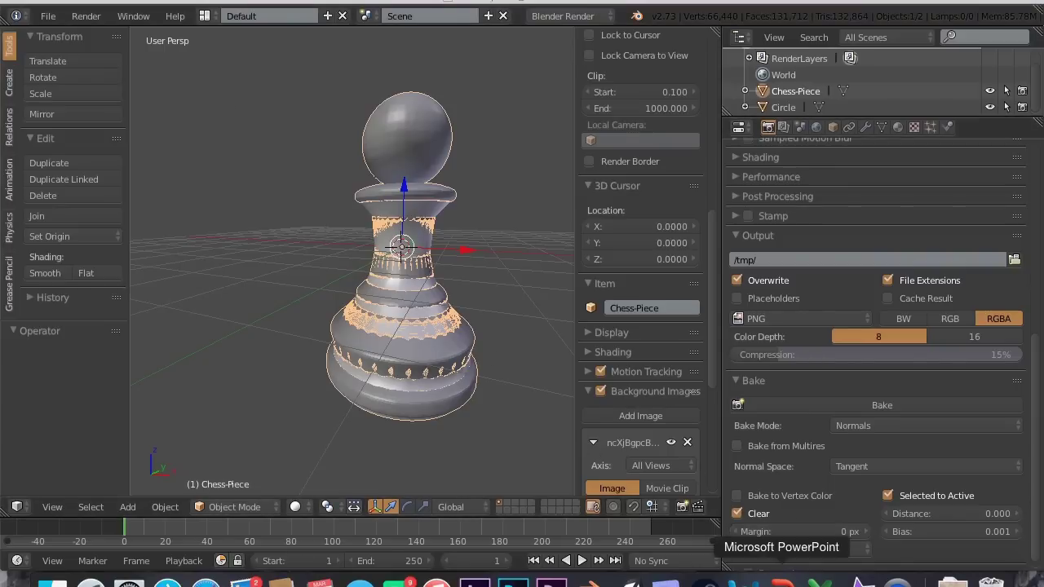
{"action": "left_click", "coordinate": [769, 108], "text": "ctrl"}
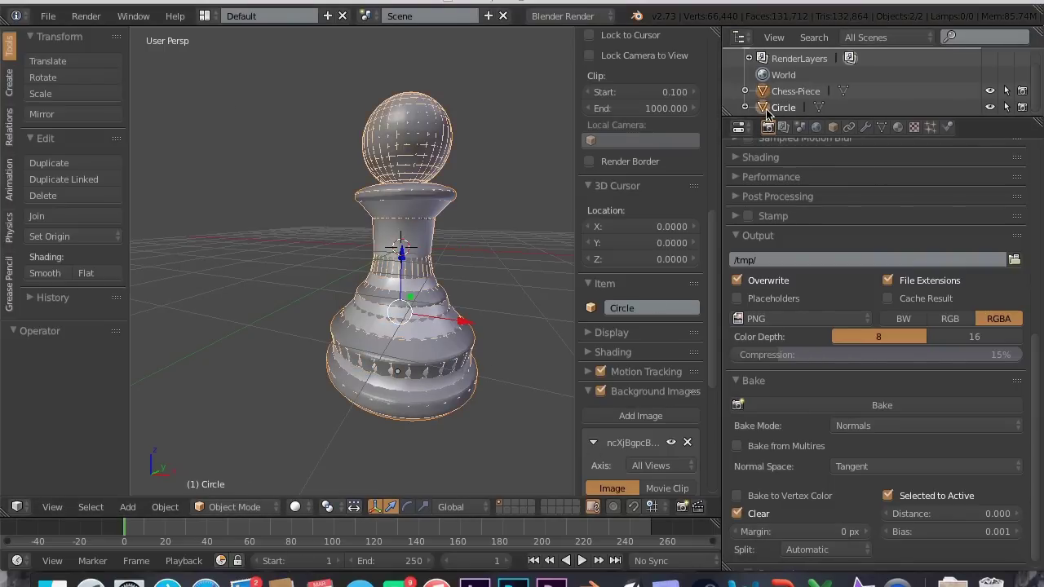
{"action": "left_click", "coordinate": [863, 405]}
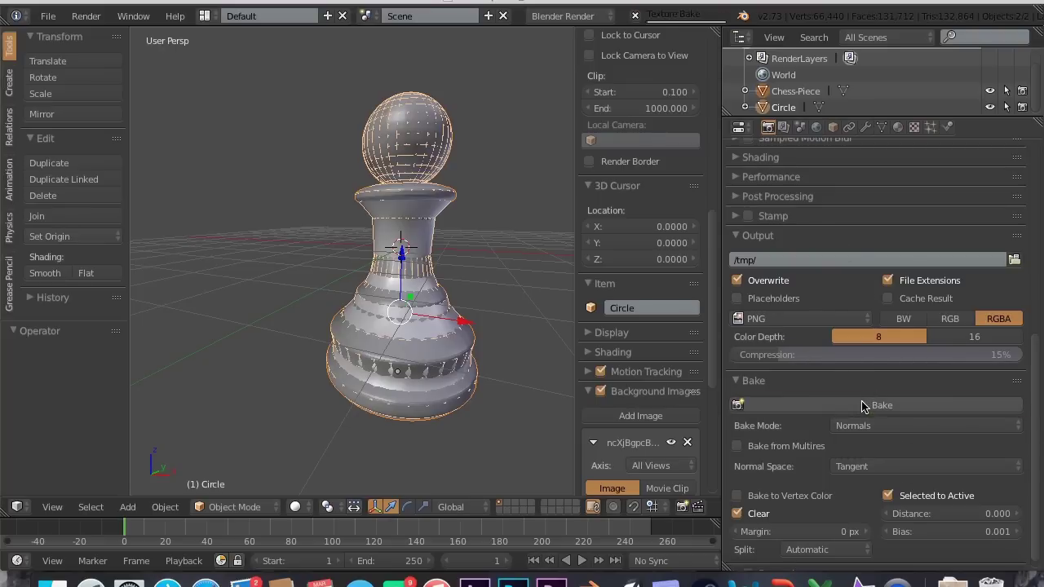
Review the baked normal map in the UV Editing layout and save it as nrm.png in the Tutorial folder
{"action": "left_click", "coordinate": [205, 15]}
{"action": "left_click", "coordinate": [220, 160]}
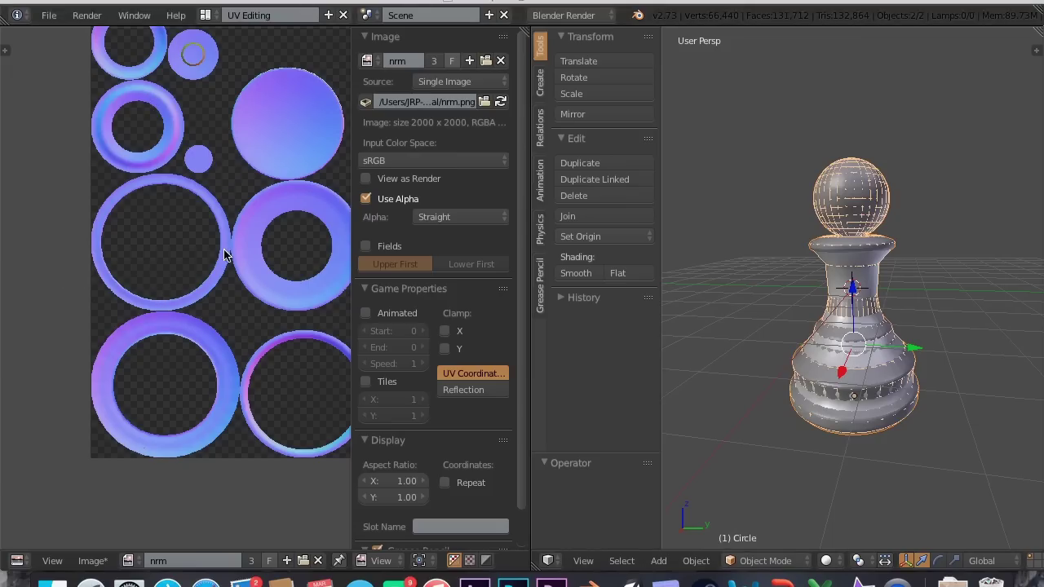
{"action": "scroll", "coordinate": [227, 255], "scroll_direction": "up", "scroll_amount": 3}
{"action": "scroll", "coordinate": [227, 255], "scroll_direction": "left", "scroll_amount": 3}
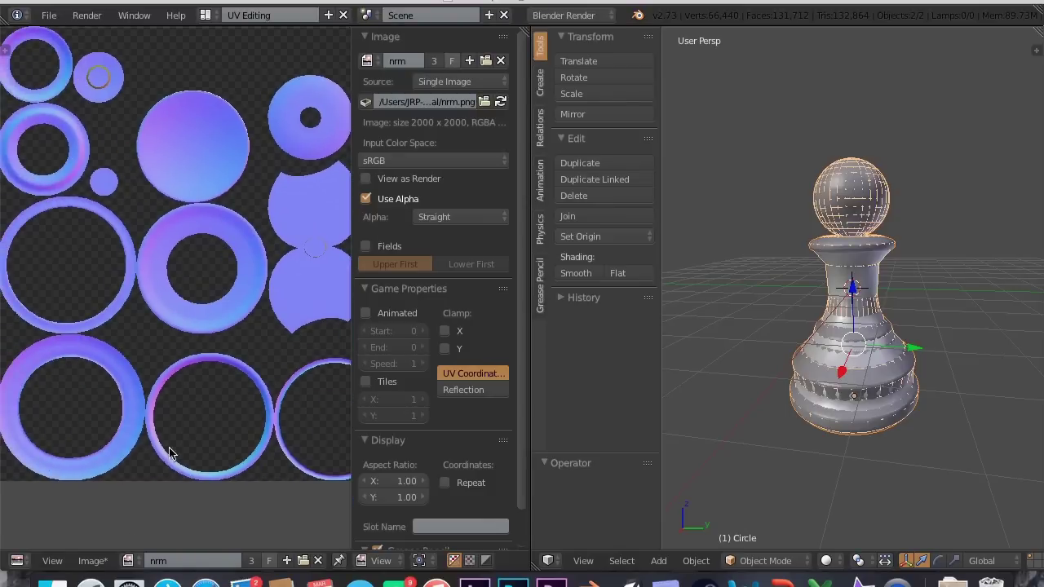
{"action": "left_click", "coordinate": [92, 560]}
{"action": "left_click", "coordinate": [127, 427]}
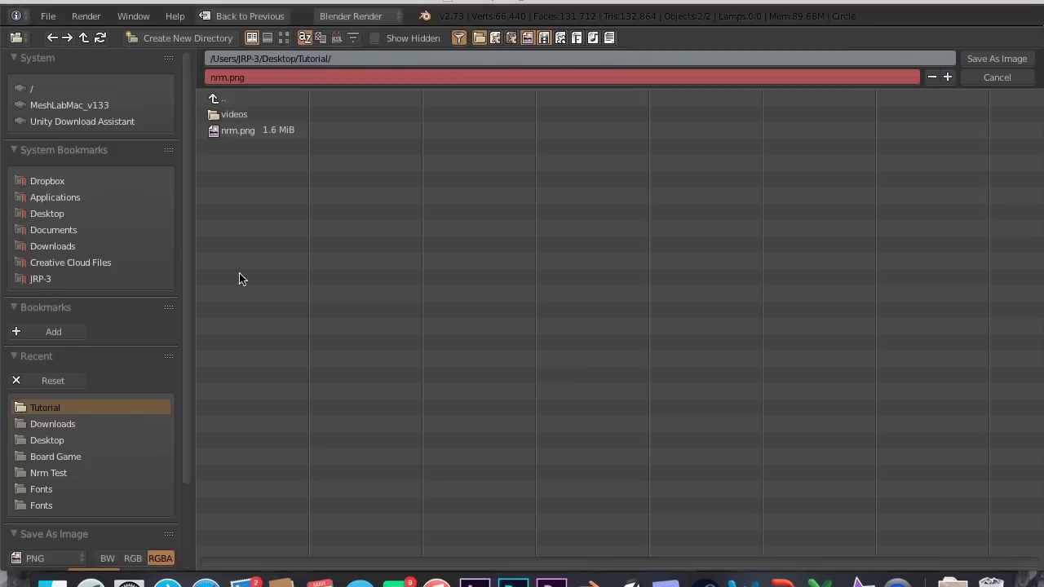
{"action": "left_click", "coordinate": [1027, 60]}
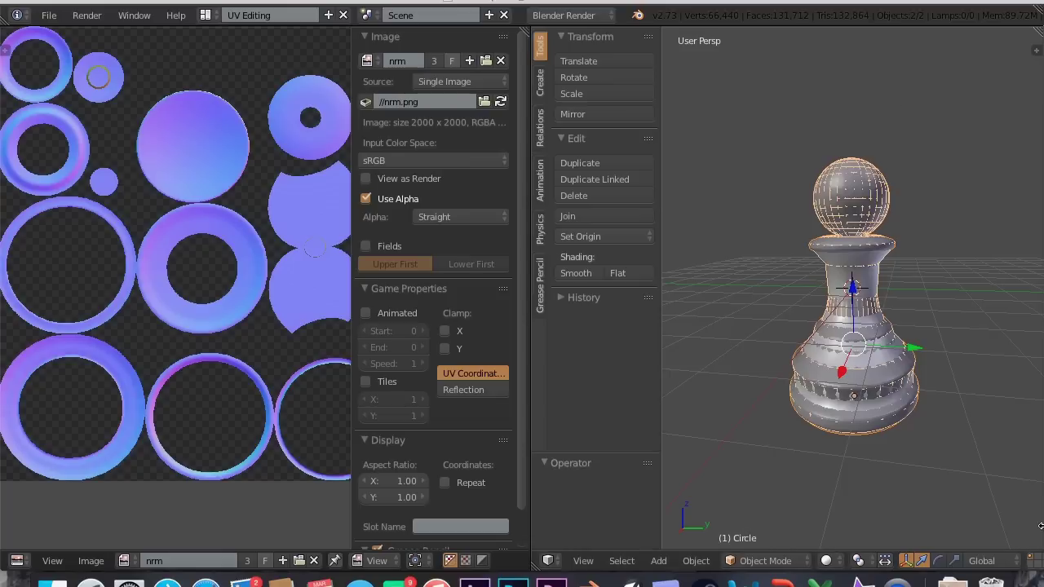
Try moving both overlapping pawns about -0.27 along the Y axis
{"action": "key", "text": "g"}
{"action": "key", "text": "y"}
{"action": "left_click", "coordinate": [900, 320]}
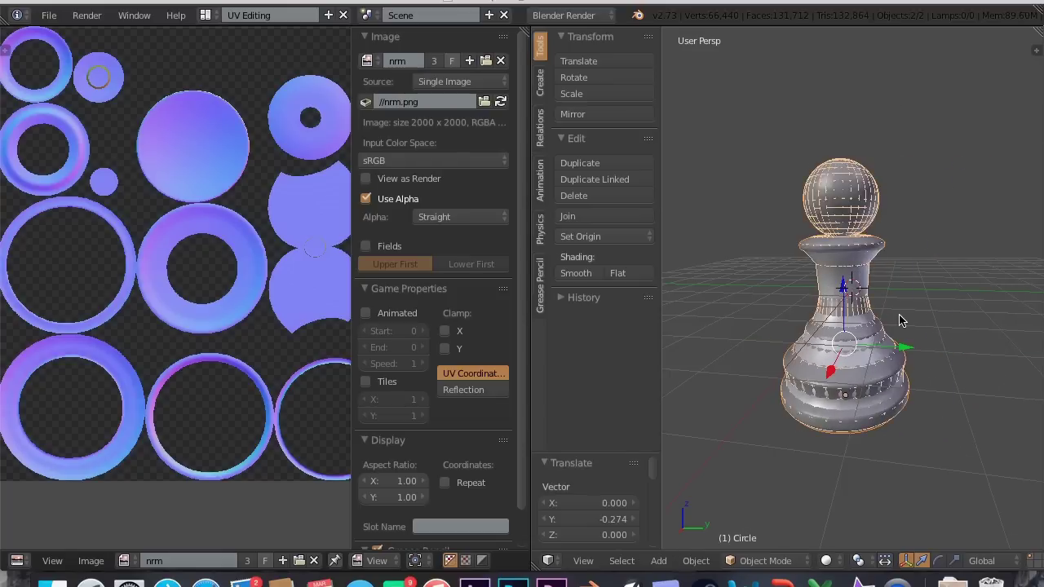
Return to the Default layout and undo the last move of both pawns
{"action": "left_click", "coordinate": [206, 15]}
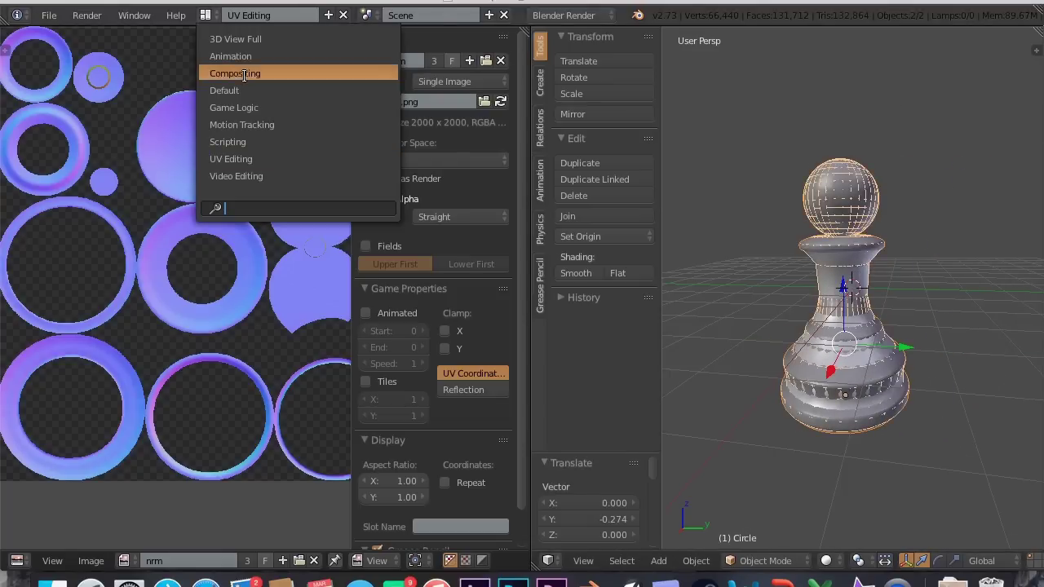
{"action": "left_click", "coordinate": [247, 92]}
{"action": "key", "text": "ctrl+z"}
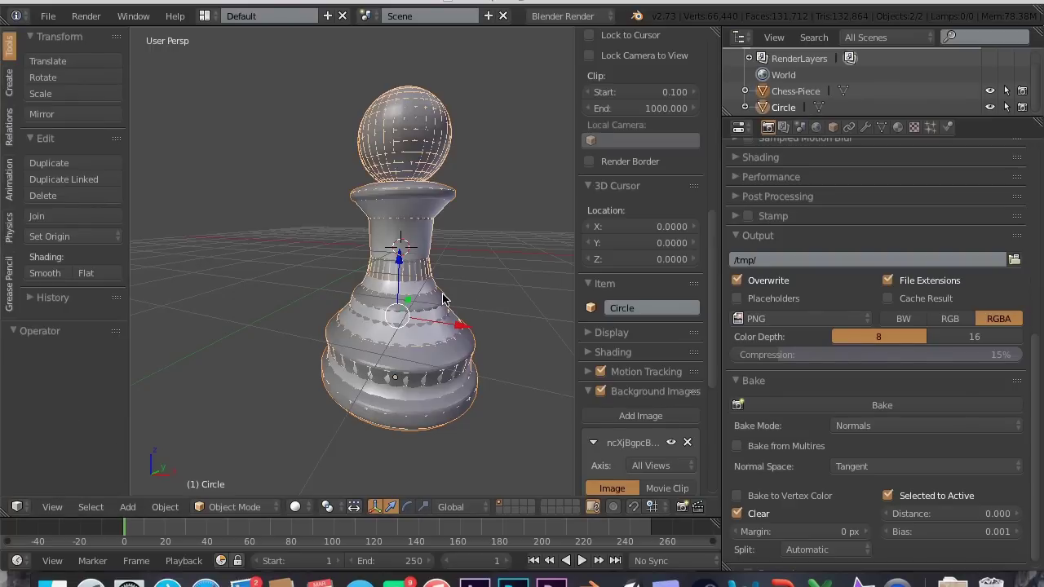
{"action": "mouse_move", "coordinate": [442, 299]}
{"action": "middle_mouse_down"}
{"action": "mouse_move", "coordinate": [408, 326]}
{"action": "mouse_move", "coordinate": [444, 300]}
{"action": "middle_mouse_up"}
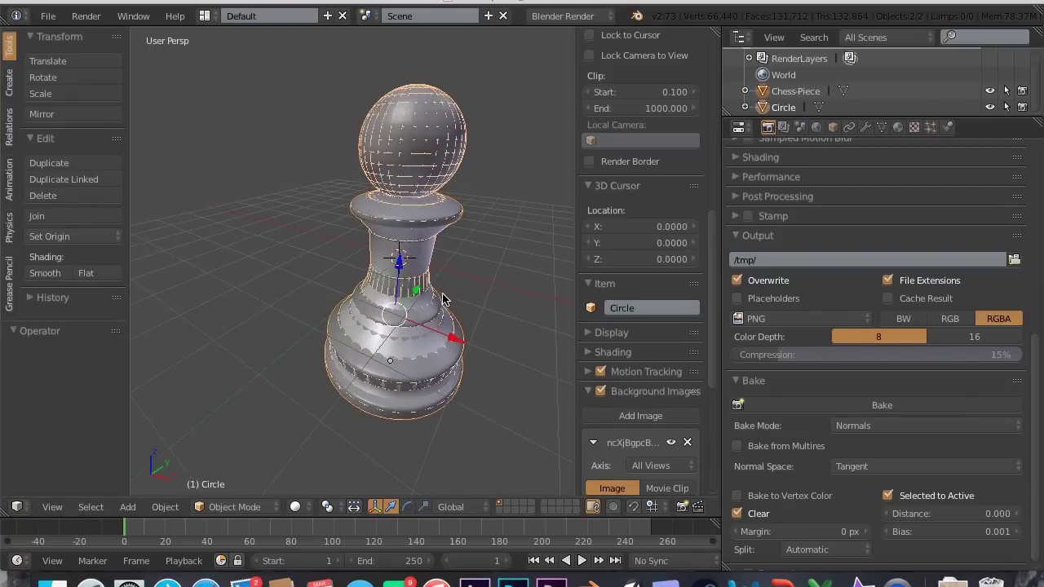
Delete the high-poly Chess-Piece object, keeping only the low-poly Circle pawn in the scene
{"action": "left_click", "coordinate": [795, 91]}
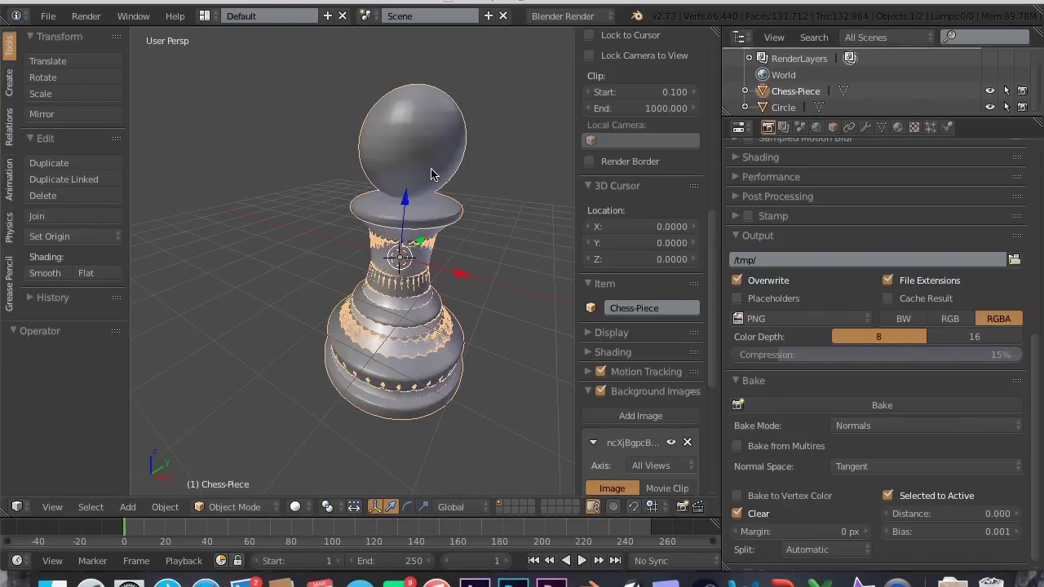
{"action": "key", "text": "x"}
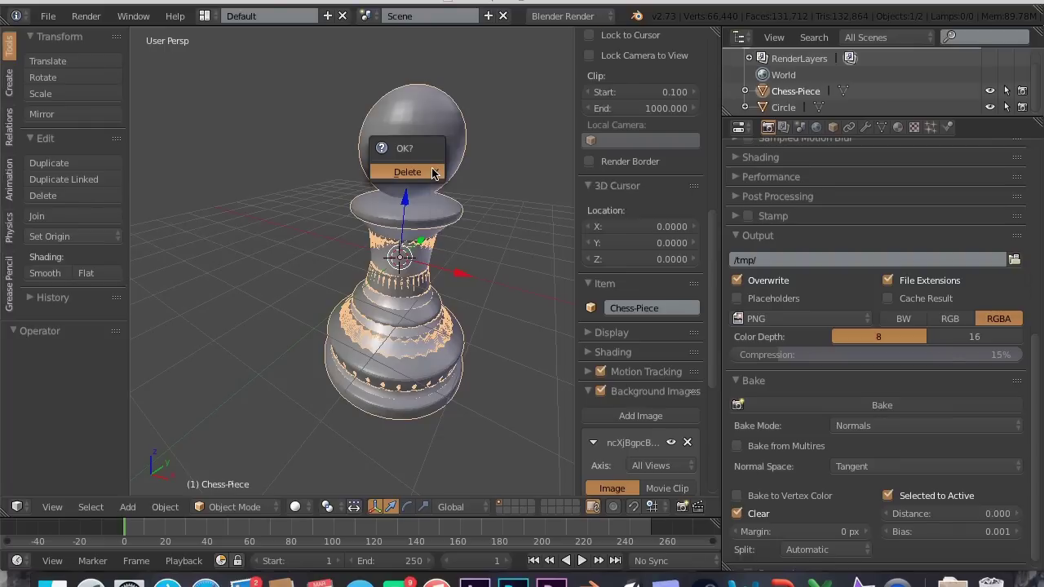
{"action": "left_click", "coordinate": [432, 172]}
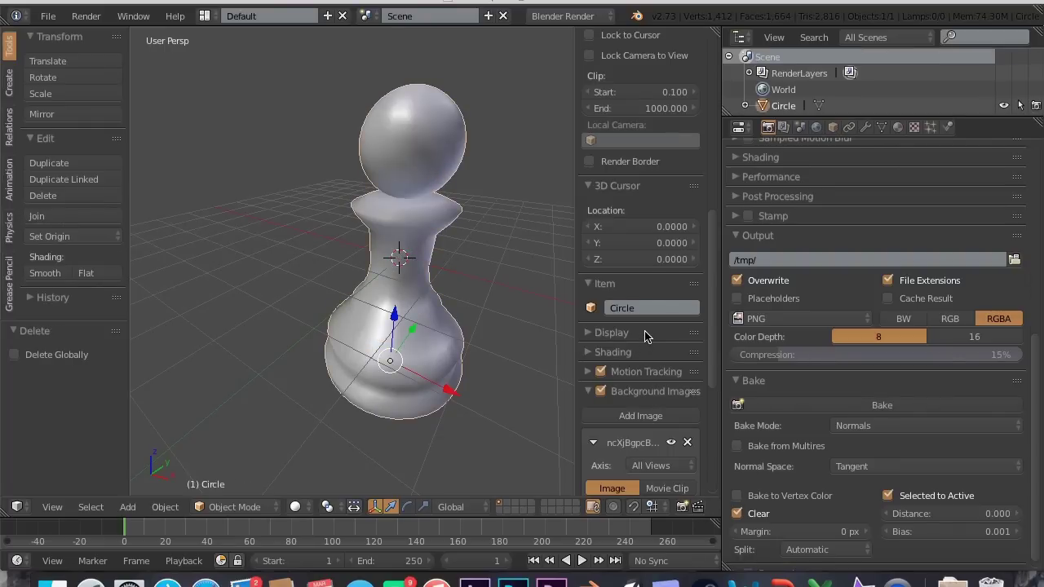
{"action": "left_click", "coordinate": [573, 15]}
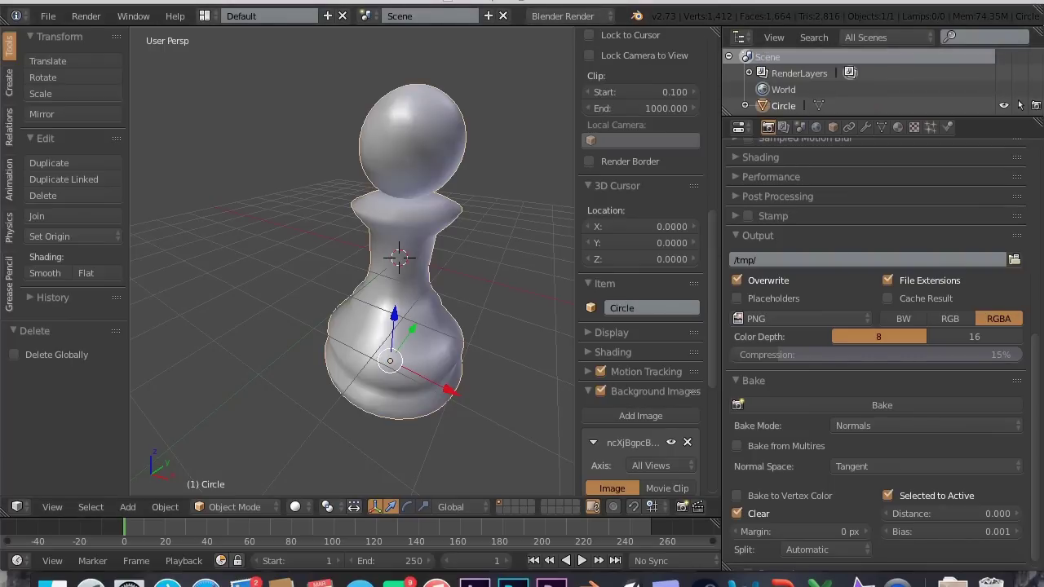
{"action": "mouse_move", "coordinate": [384, 202]}
{"action": "middle_mouse_down"}
{"action": "mouse_move", "coordinate": [399, 245]}
{"action": "mouse_move", "coordinate": [388, 193]}
{"action": "mouse_move", "coordinate": [389, 224]}
{"action": "mouse_move", "coordinate": [420, 225]}
{"action": "mouse_move", "coordinate": [380, 196]}
{"action": "mouse_move", "coordinate": [389, 193]}
{"action": "middle_mouse_up"}
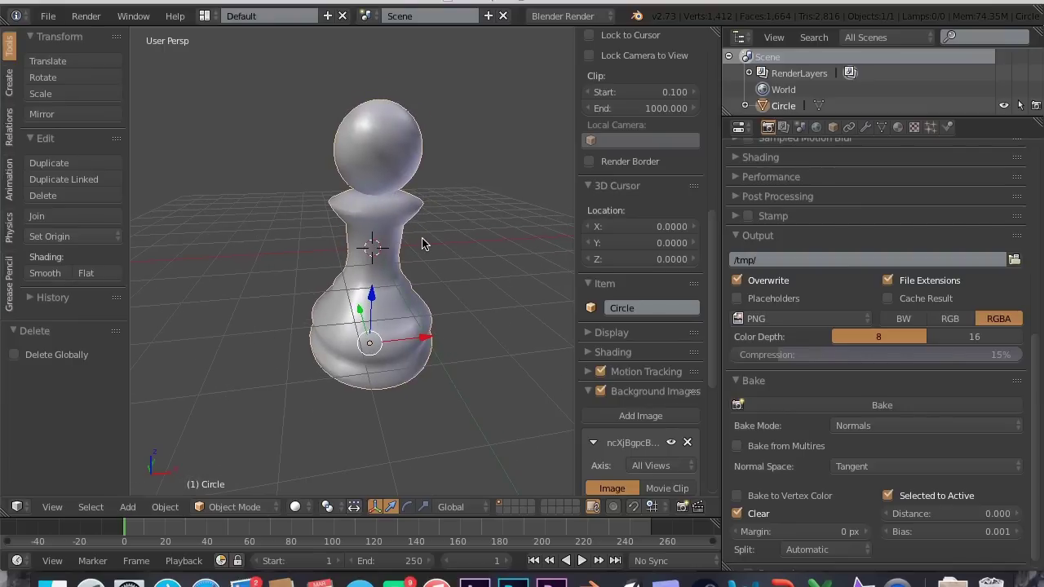
{"action": "key", "text": "shift+a"}
{"action": "mouse_move", "coordinate": [384, 429]}
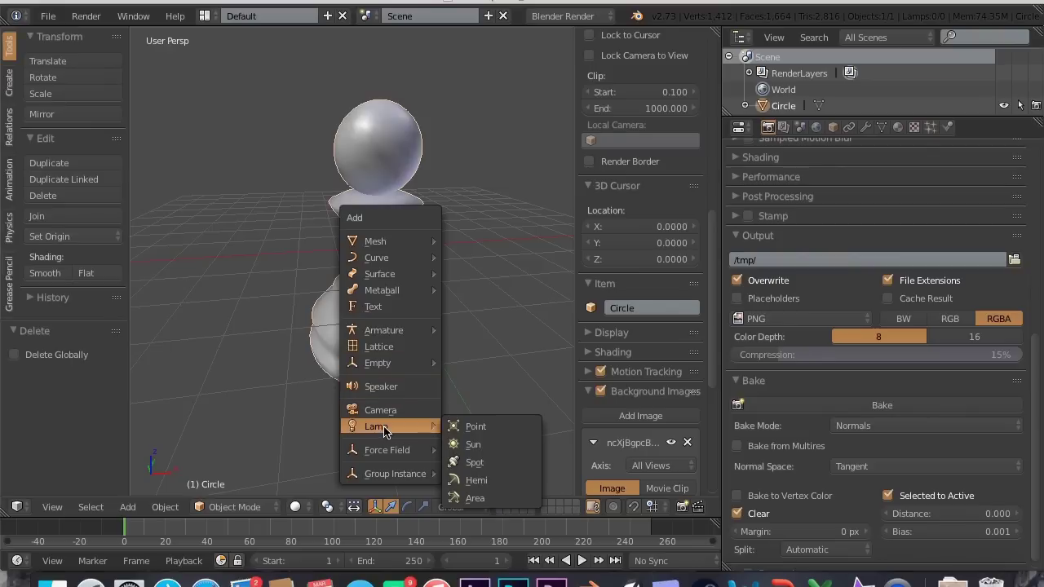
Change the render engine to Cycles Render
{"action": "left_click", "coordinate": [560, 15]}
{"action": "left_click", "coordinate": [560, 16]}
{"action": "left_click", "coordinate": [560, 16]}
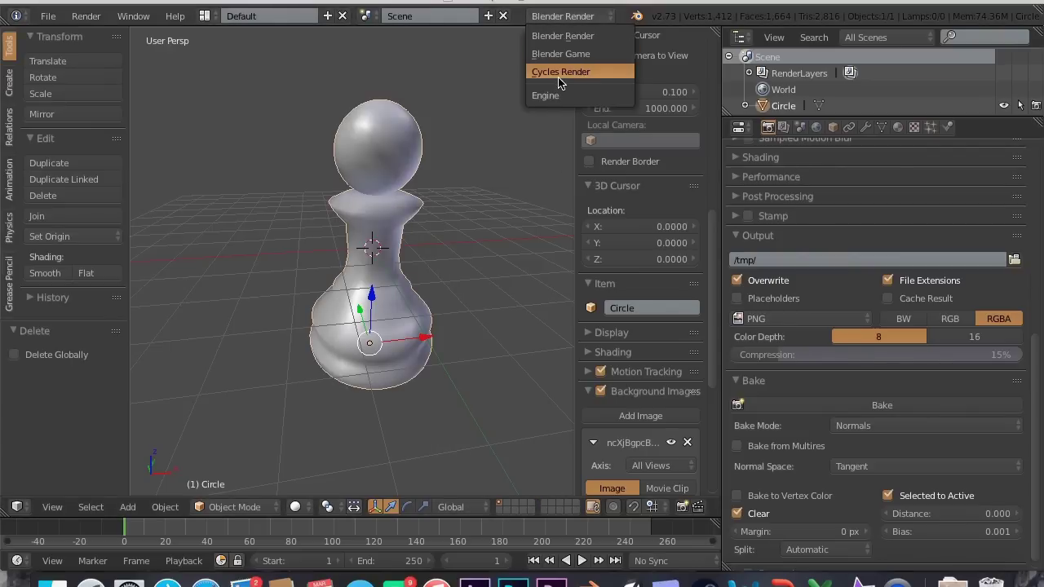
{"action": "left_click", "coordinate": [559, 73]}
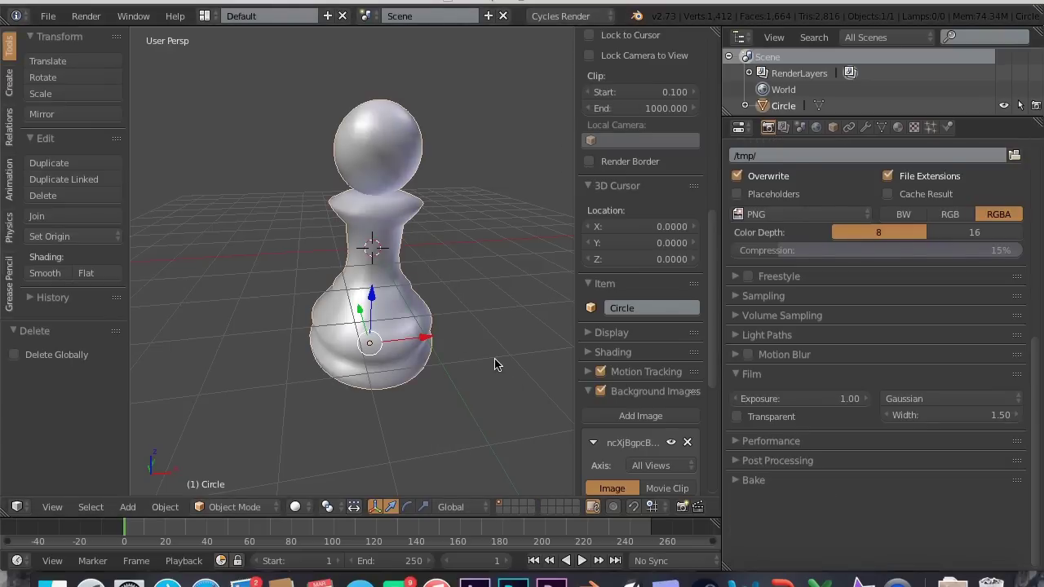
Add a Hemi lamp to the scene at the 3D cursor
{"action": "key", "text": "shift+a"}
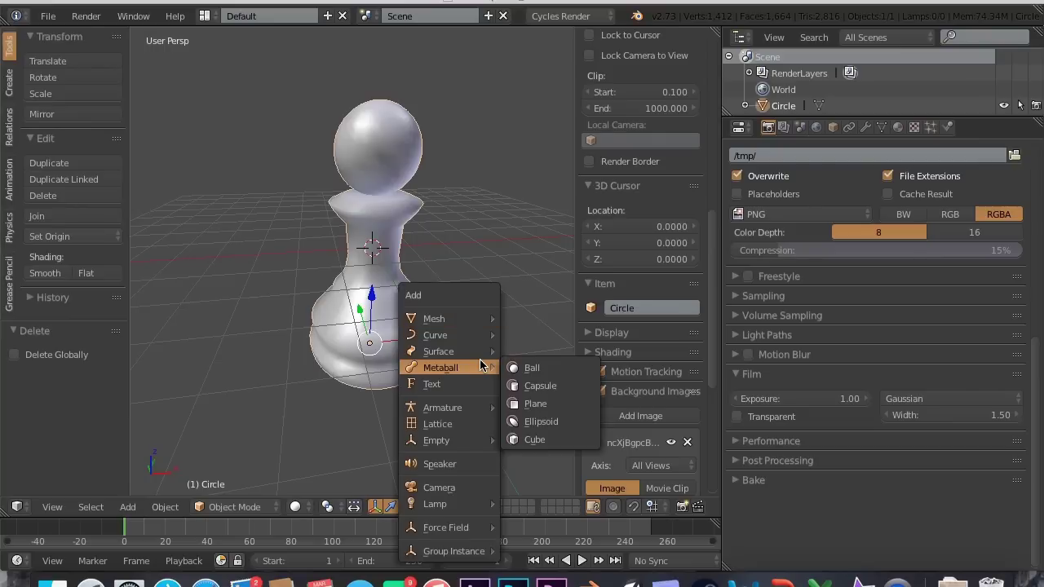
{"action": "mouse_move", "coordinate": [466, 503]}
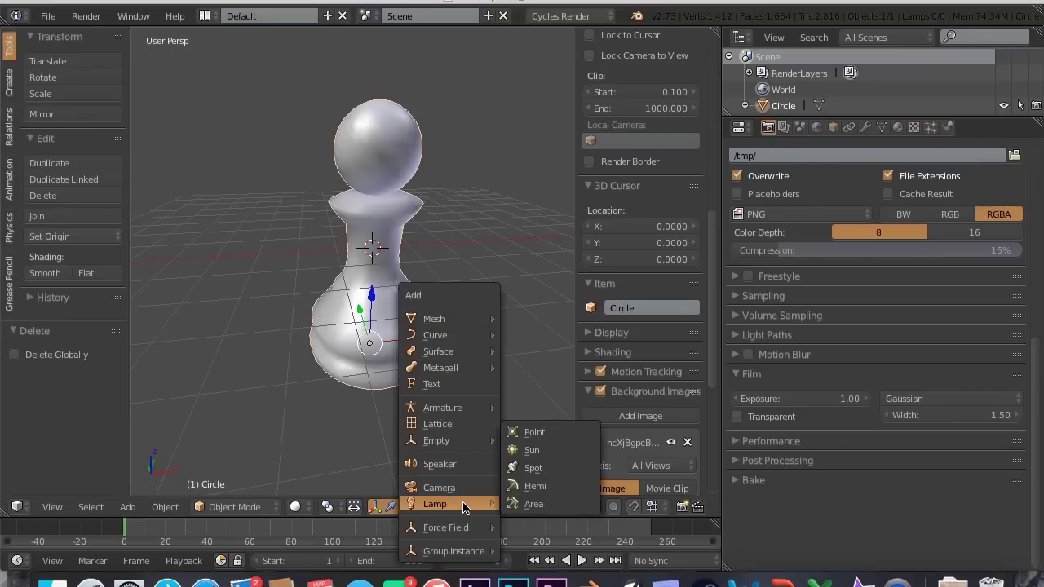
{"action": "left_click", "coordinate": [534, 486]}
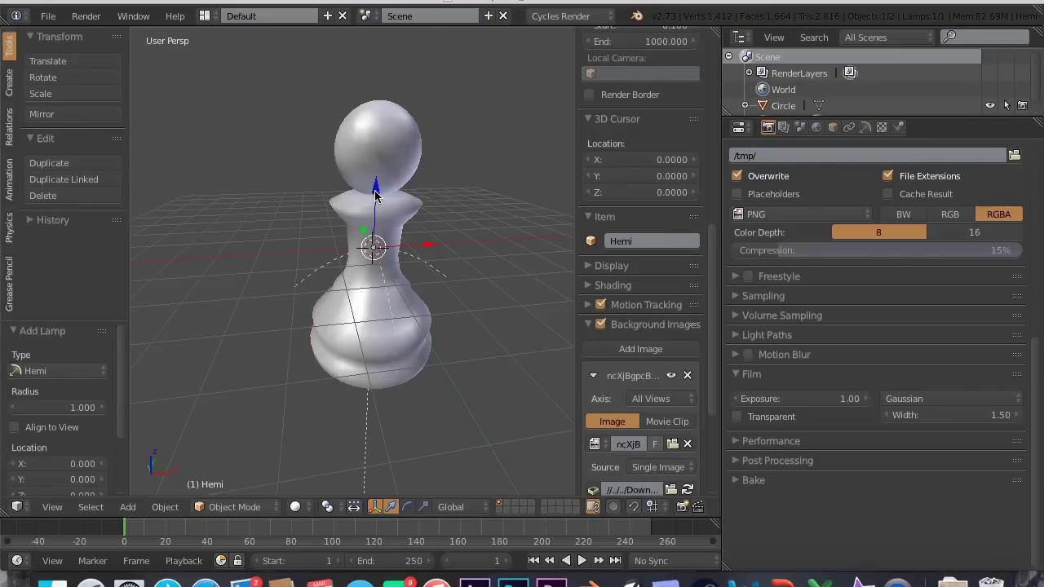
Move the Hemi lamp up about 6.3 units along the Z axis so it sits above the pawn
{"action": "key", "text": "g"}
{"action": "key", "text": "z"}
{"action": "left_click", "coordinate": [389, 297]}
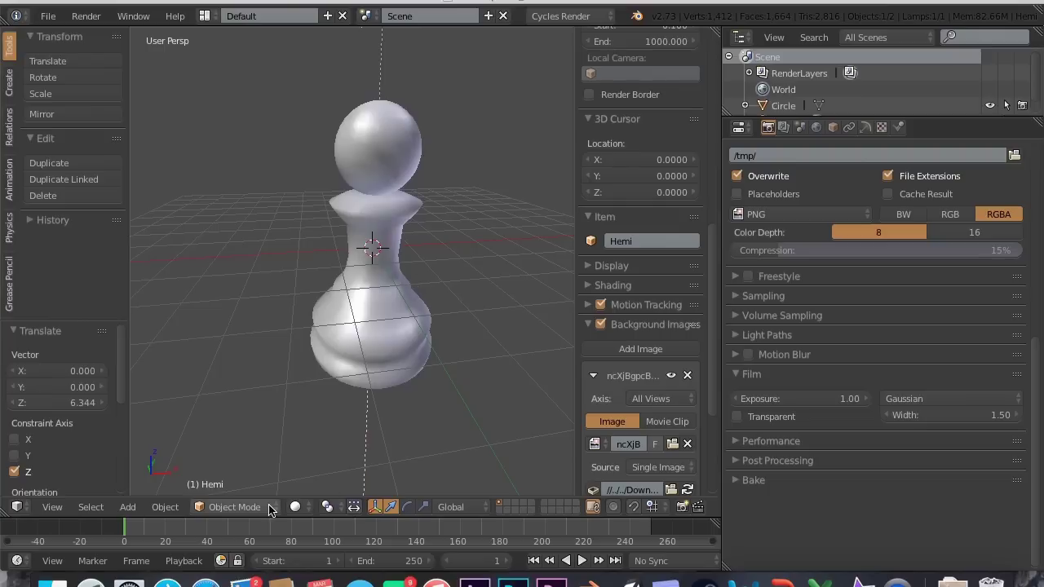
Preview the lit pawn in Rendered viewport shading and return to Solid shading
{"action": "left_click", "coordinate": [295, 507]}
{"action": "left_click", "coordinate": [295, 507]}
{"action": "left_click", "coordinate": [294, 506]}
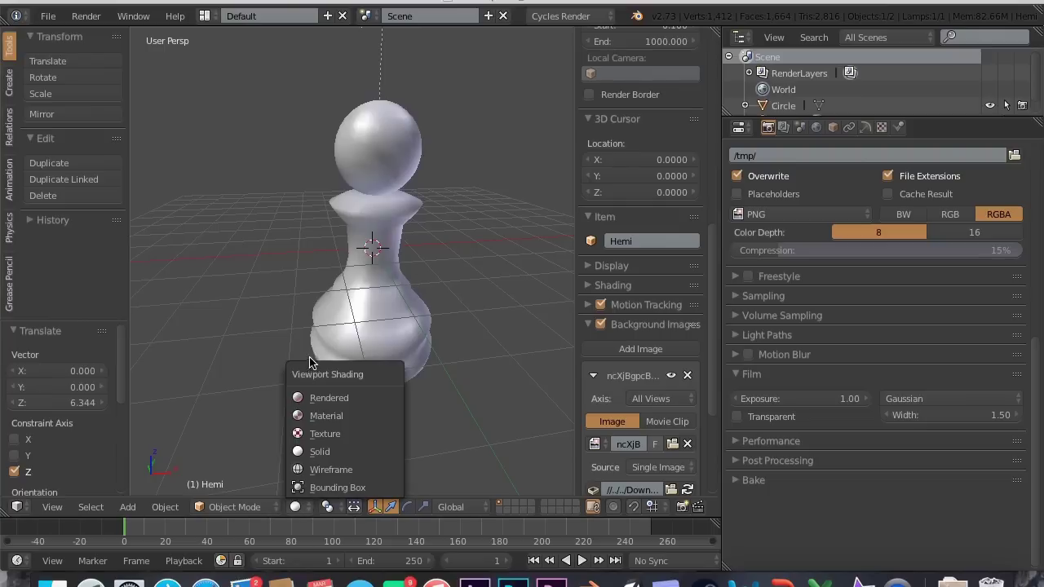
{"action": "left_click", "coordinate": [306, 398]}
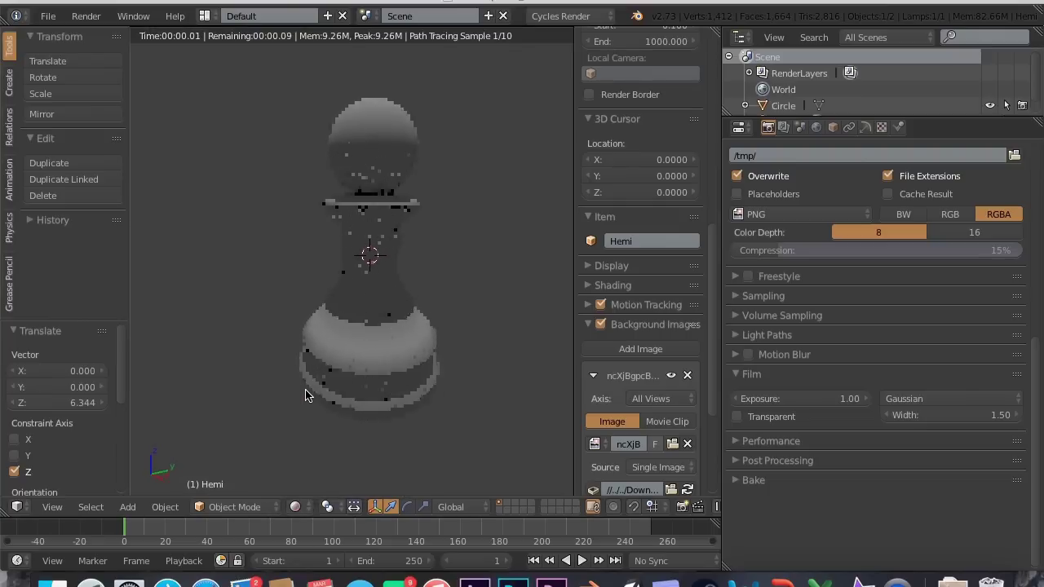
{"action": "left_click", "coordinate": [296, 507]}
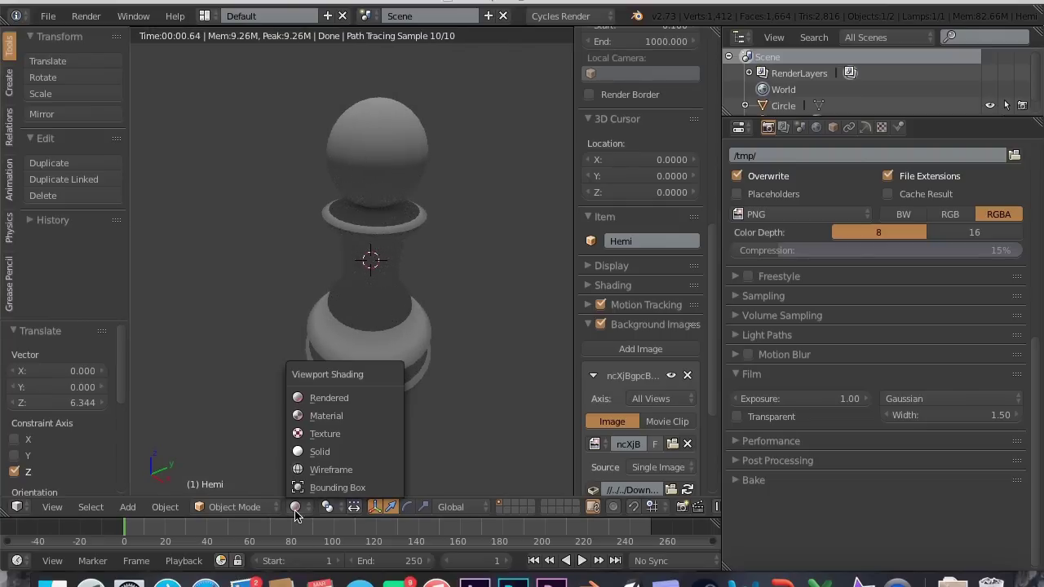
{"action": "left_click", "coordinate": [306, 451]}
Create a new material on the low-poly Circle pawn and name it TEST
{"action": "right_click", "coordinate": [367, 245]}
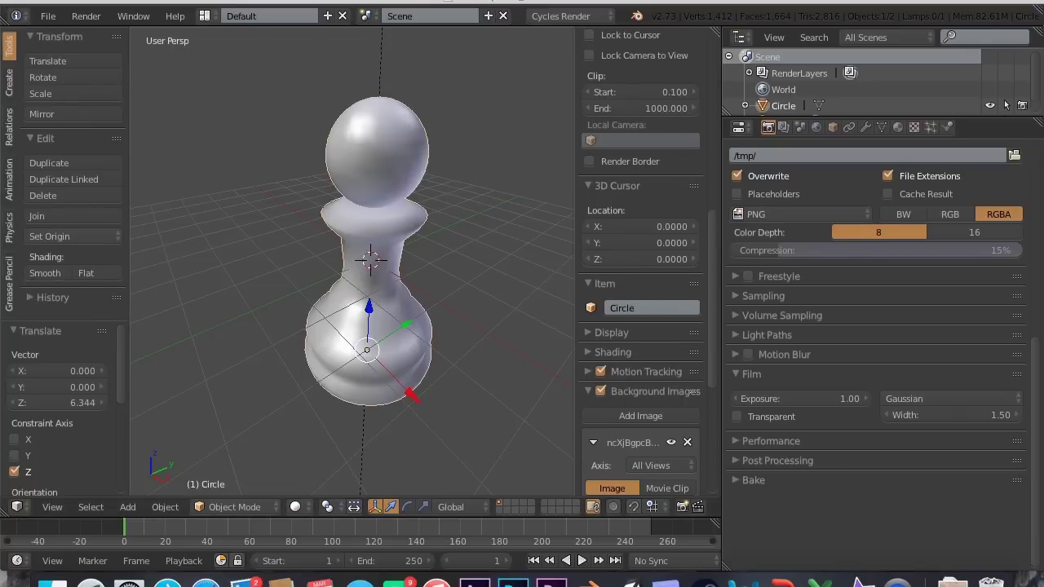
{"action": "left_click", "coordinate": [898, 126]}
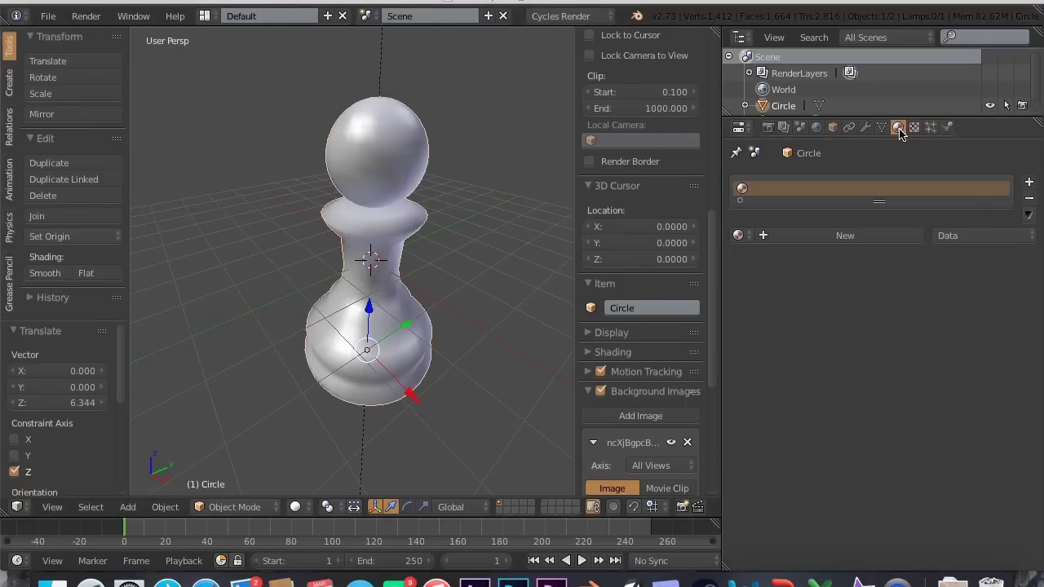
{"action": "left_click", "coordinate": [827, 236]}
{"action": "left_click", "coordinate": [823, 237]}
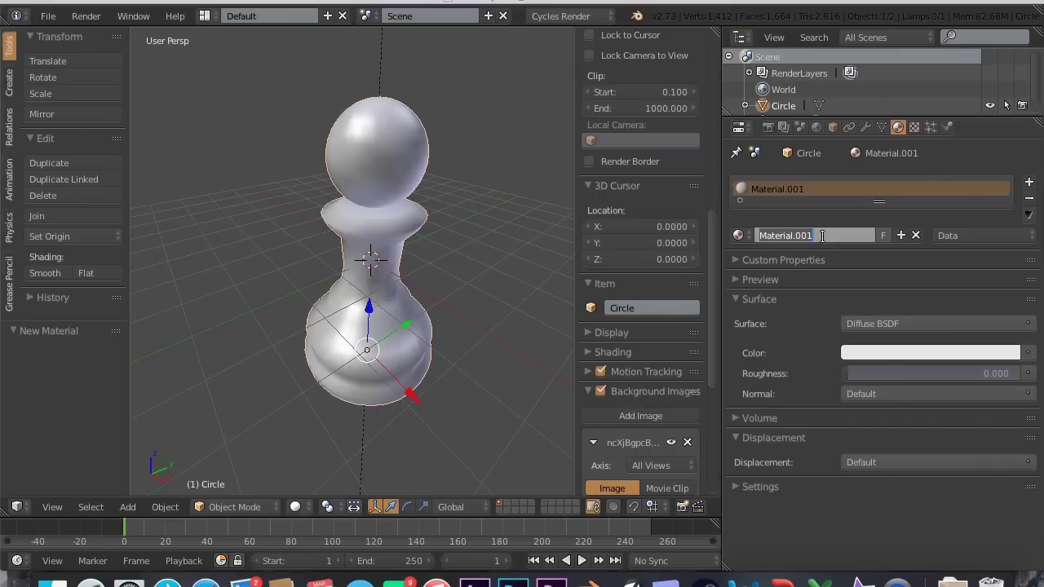
{"action": "type", "text": "TEST"}
{"action": "key", "text": "Return"}
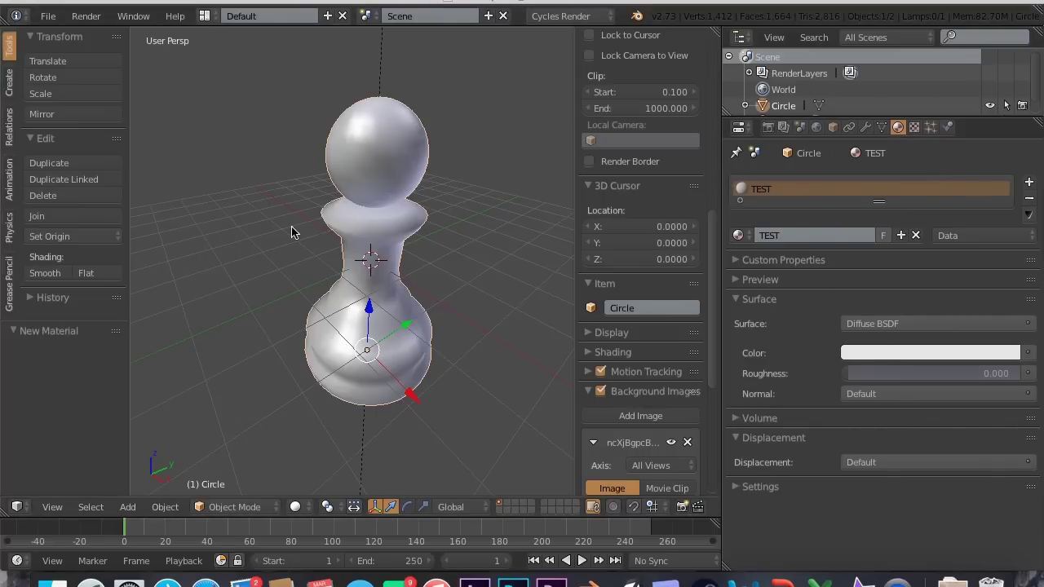
Switch to the Compositing layout and move the Diffuse BSDF node higher in the TEST material's node tree
{"action": "left_click", "coordinate": [207, 18]}
{"action": "left_click", "coordinate": [216, 71]}
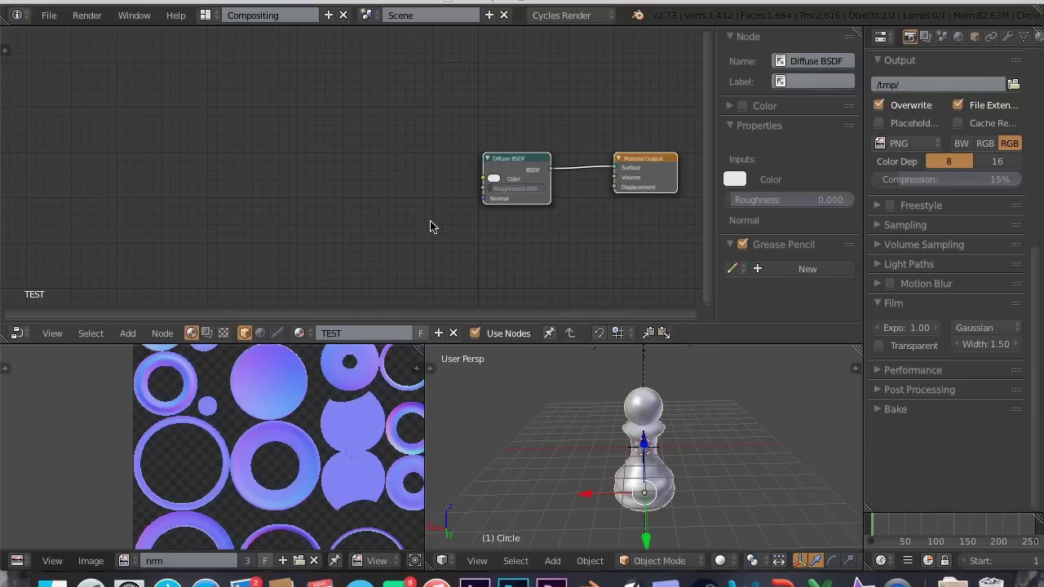
{"action": "left_click_drag", "start_coordinate": [517, 170], "coordinate": [518, 122]}
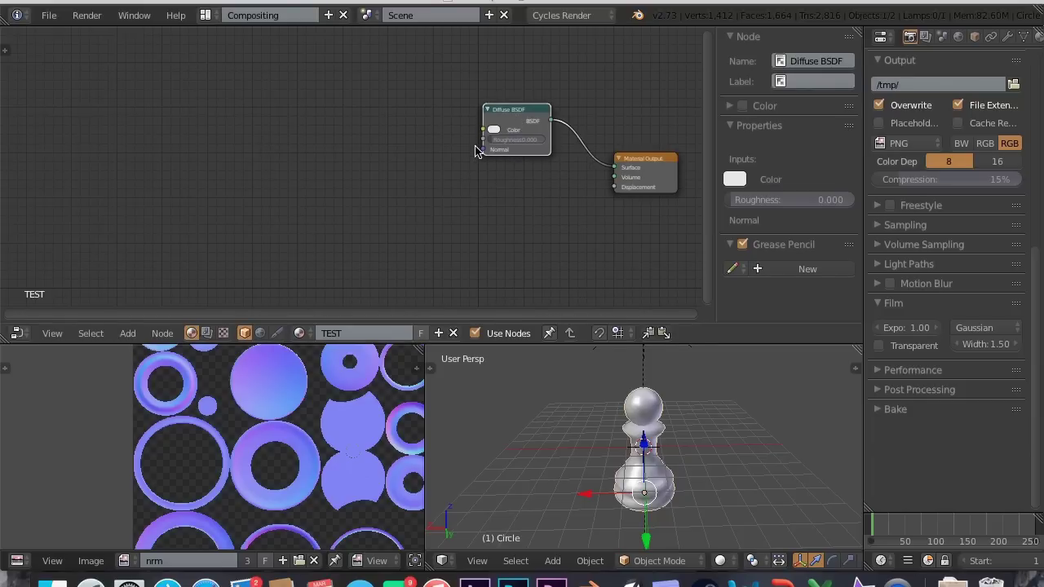
Add an Image Texture node to the TEST material, placed to the left of the Diffuse BSDF node
{"action": "key", "text": "shift+a"}
{"action": "mouse_move", "coordinate": [477, 164]}
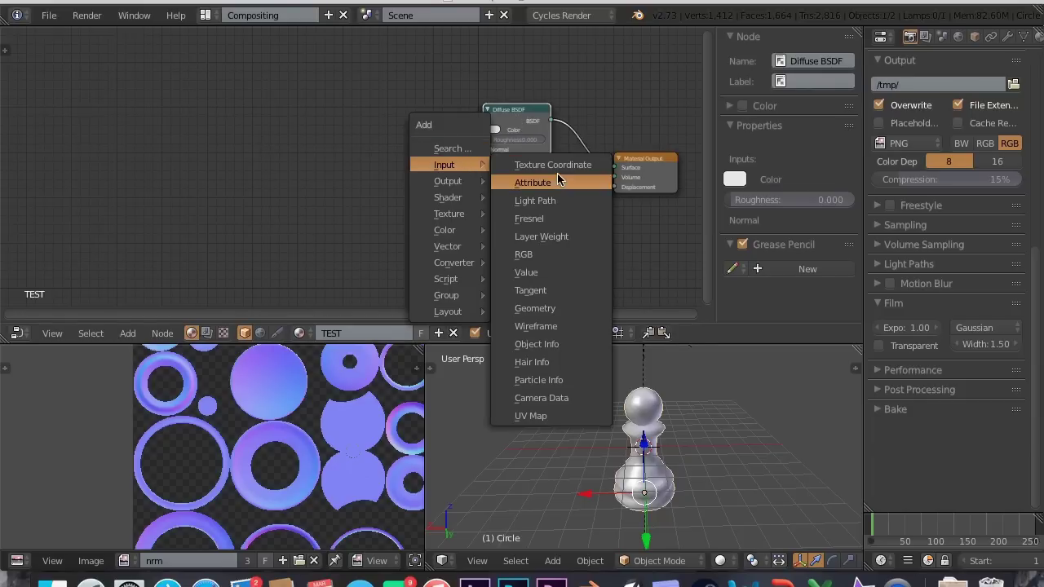
{"action": "mouse_move", "coordinate": [450, 214]}
{"action": "left_click", "coordinate": [534, 214]}
{"action": "left_click", "coordinate": [323, 85]}
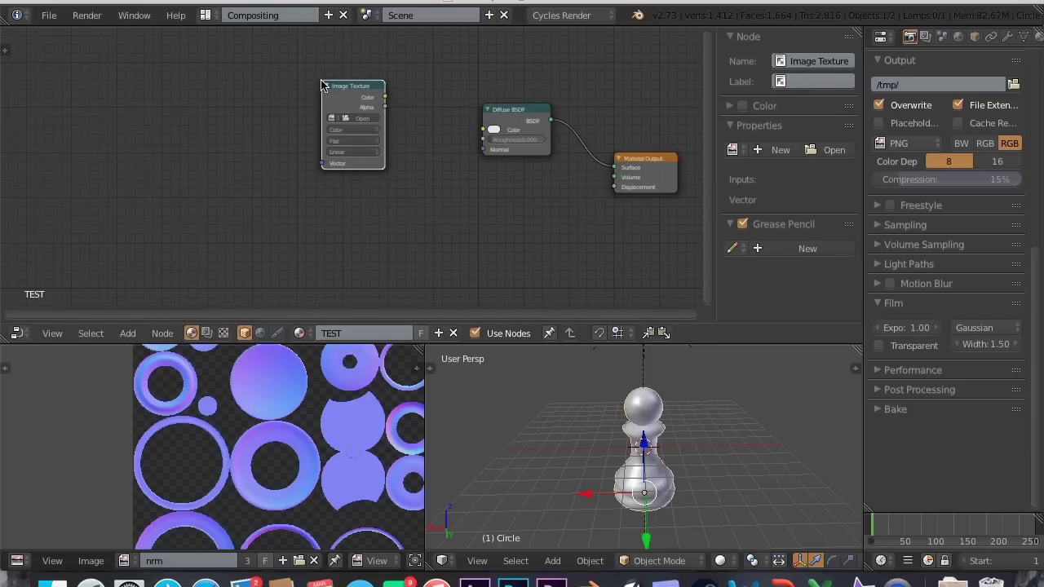
Leave the image file browser and preview the stone texture ZoomImagePRALINE-M1352721381.jpg in the system's Downloads folder
{"action": "left_click", "coordinate": [362, 119]}
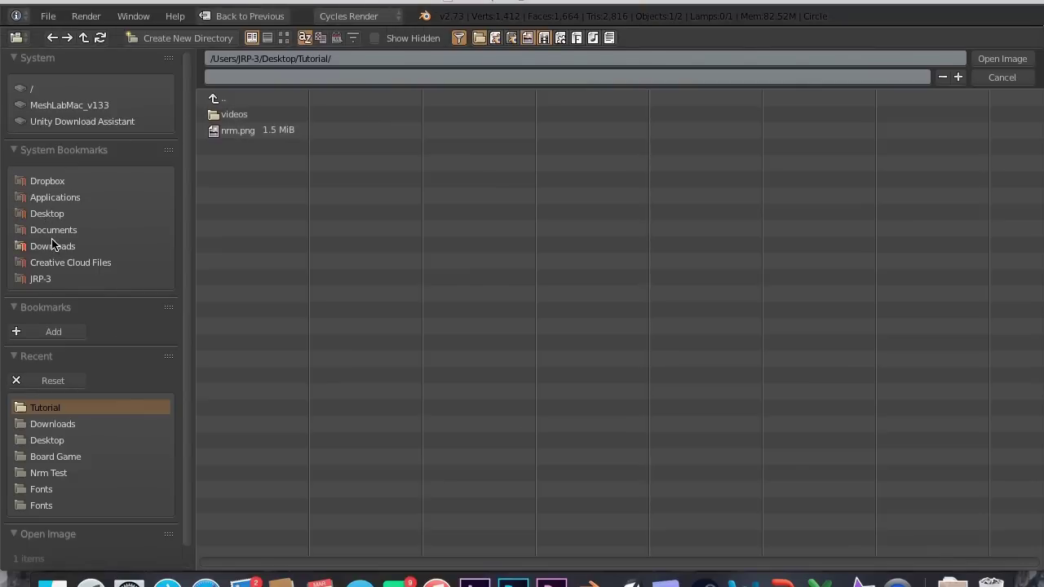
{"action": "left_click", "coordinate": [1001, 77]}
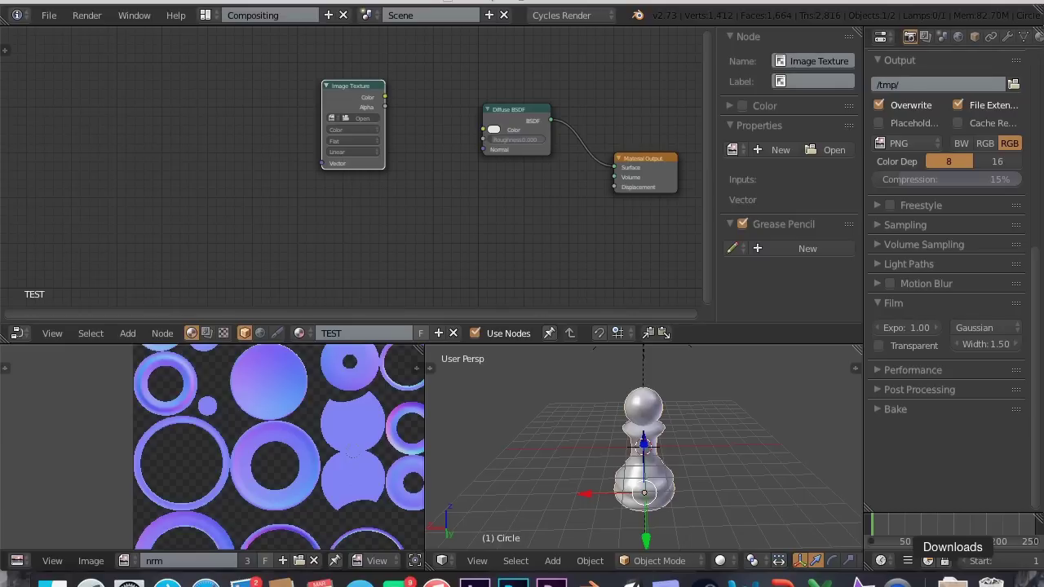
{"action": "left_click", "coordinate": [951, 581]}
{"action": "key", "text": "space"}
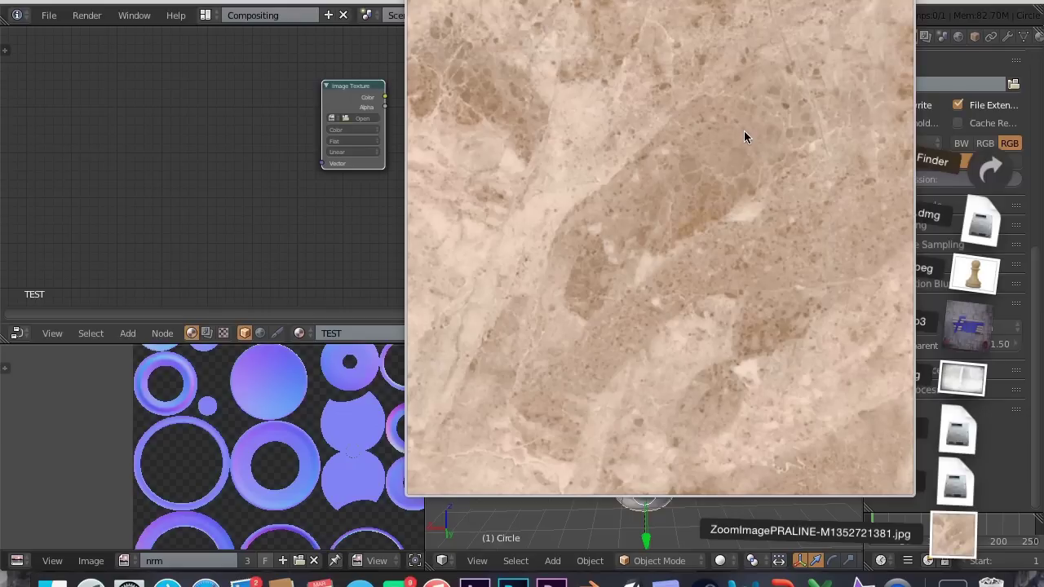
{"action": "left_click", "coordinate": [963, 578]}
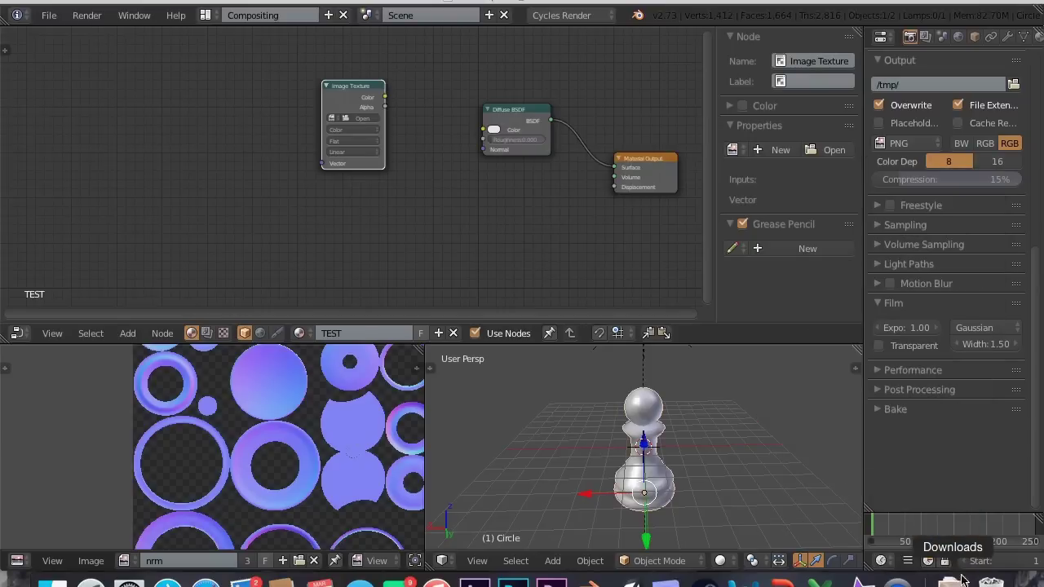
{"action": "left_click_drag", "start_coordinate": [950, 577], "coordinate": [978, 570]}
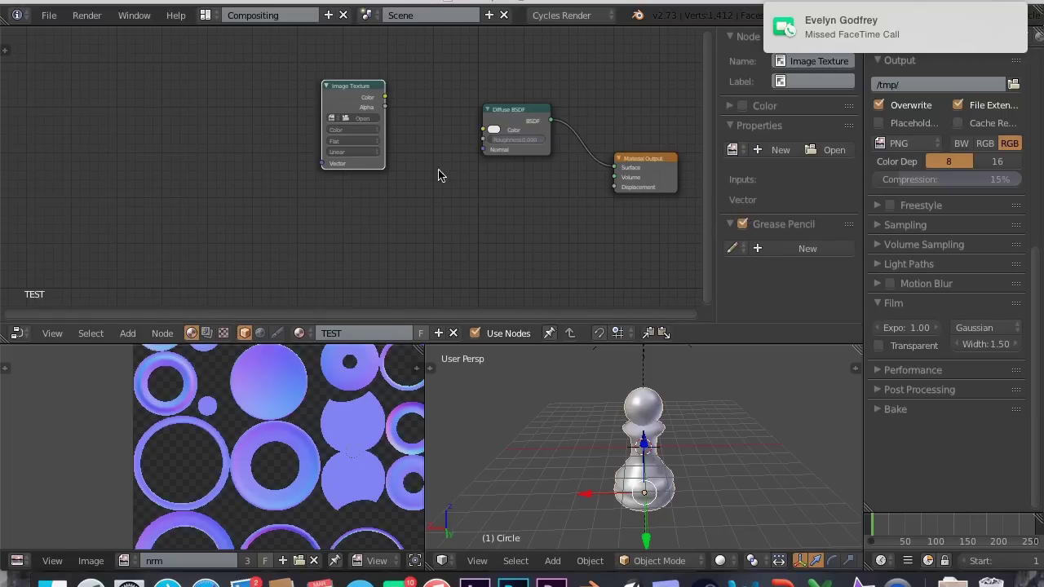
Turn off the computer's Wi-Fi
{"action": "left_click", "coordinate": [722, 1]}
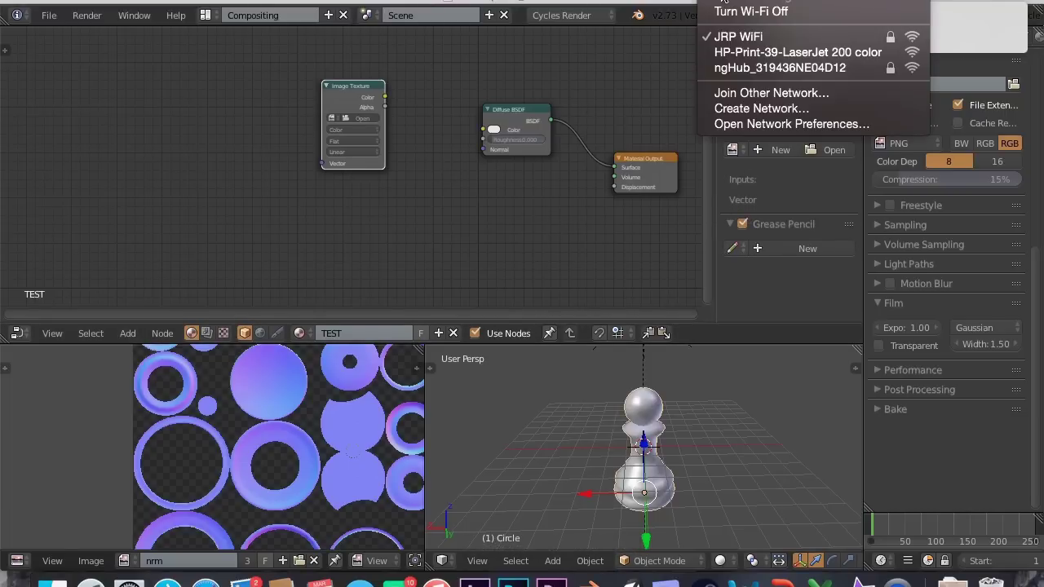
{"action": "left_click", "coordinate": [728, 11]}
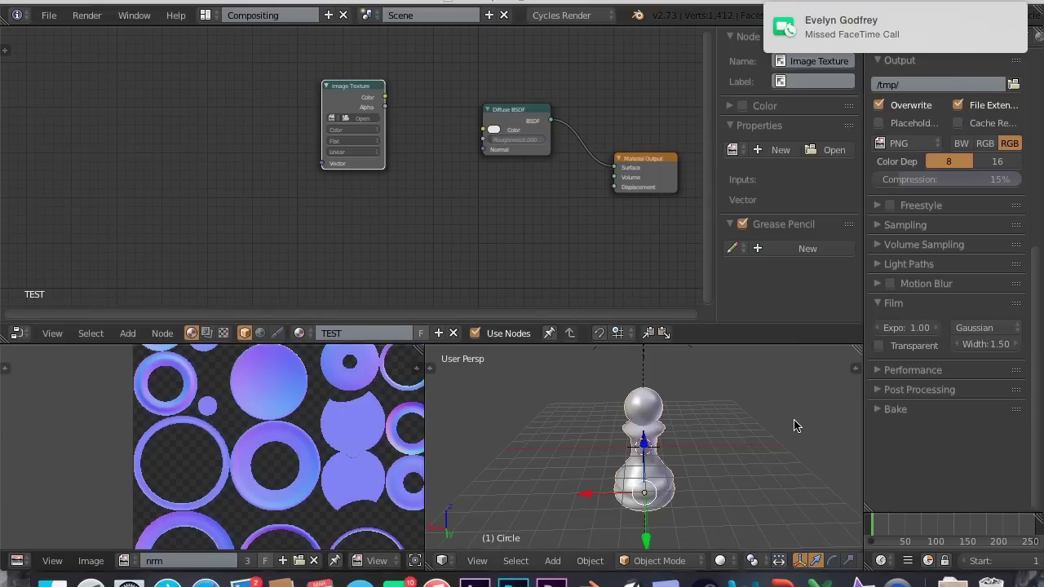
Load ZoomImagePRALINE-M1352721381.jpg from Downloads into the Image Texture node and connect its Color output to the Diffuse BSDF's Color input
{"action": "left_click", "coordinate": [353, 118]}
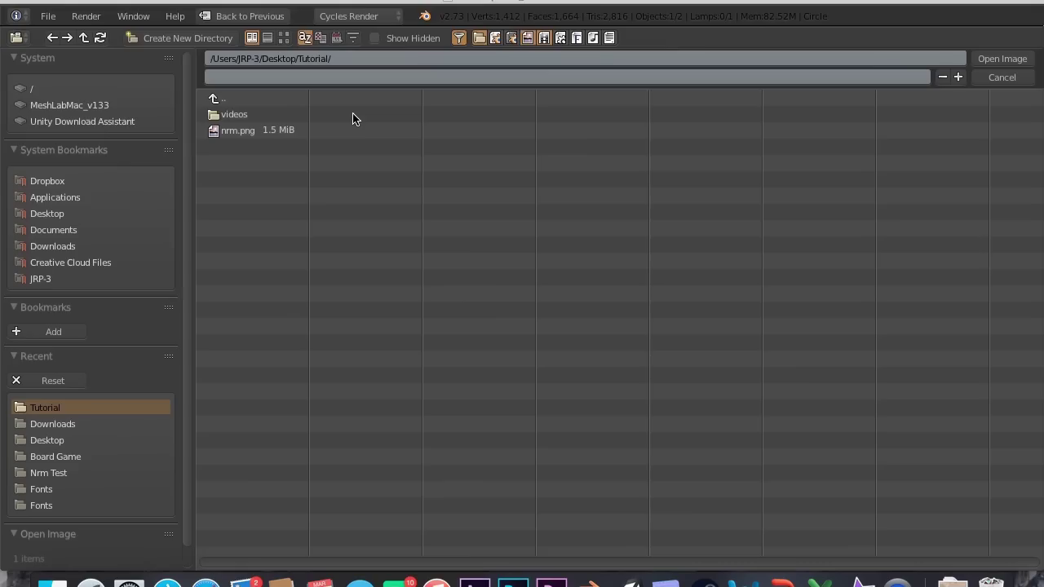
{"action": "left_click", "coordinate": [56, 248]}
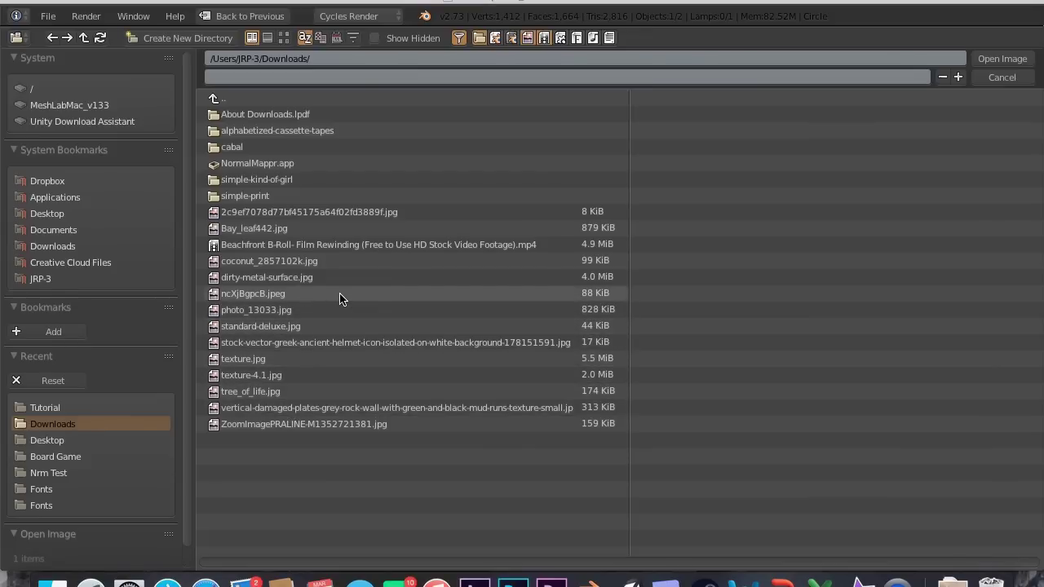
{"action": "left_click", "coordinate": [284, 37]}
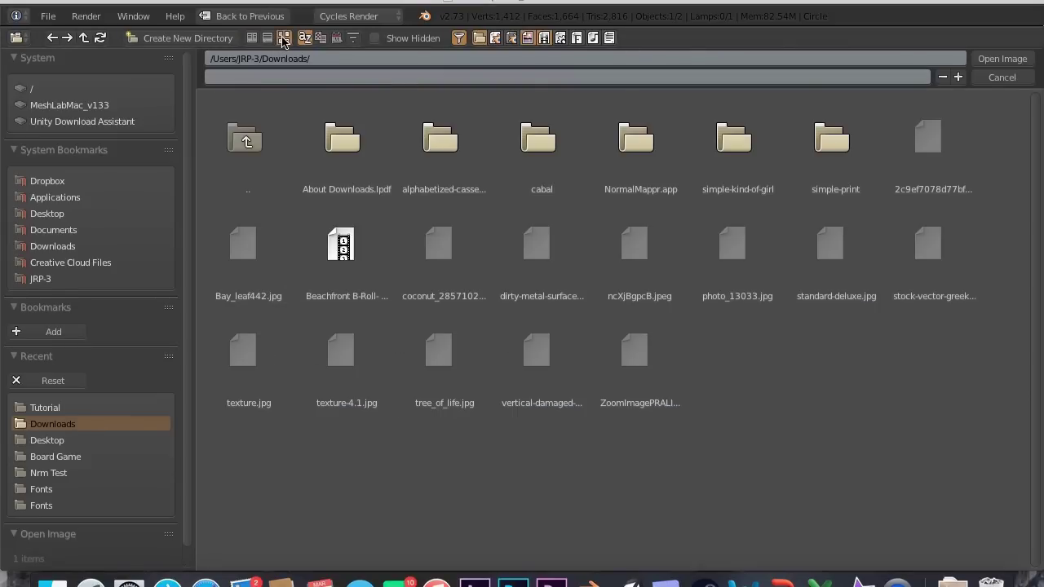
{"action": "double_click", "coordinate": [678, 388]}
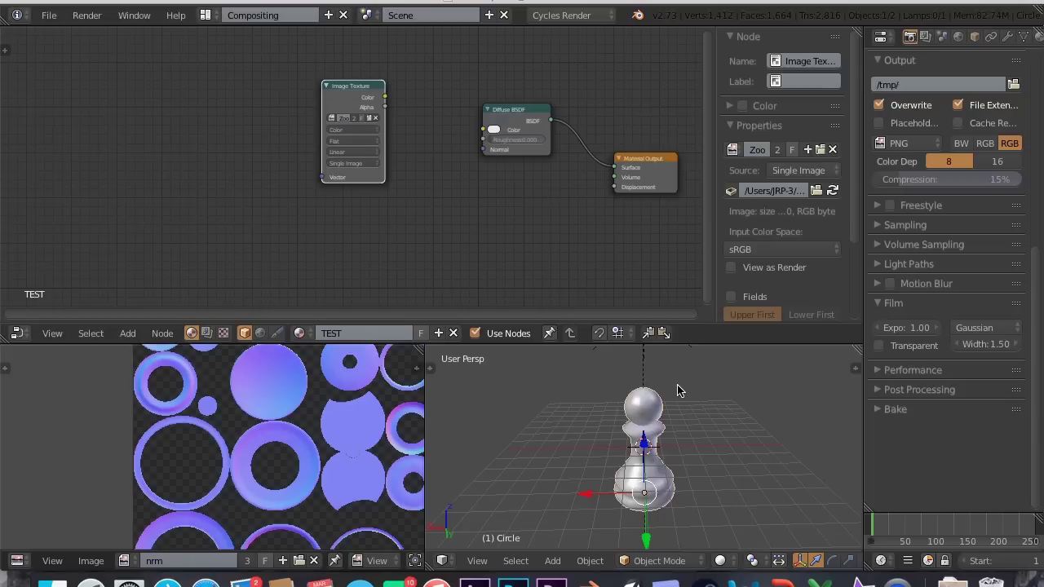
{"action": "left_click_drag", "start_coordinate": [384, 97], "coordinate": [485, 130]}
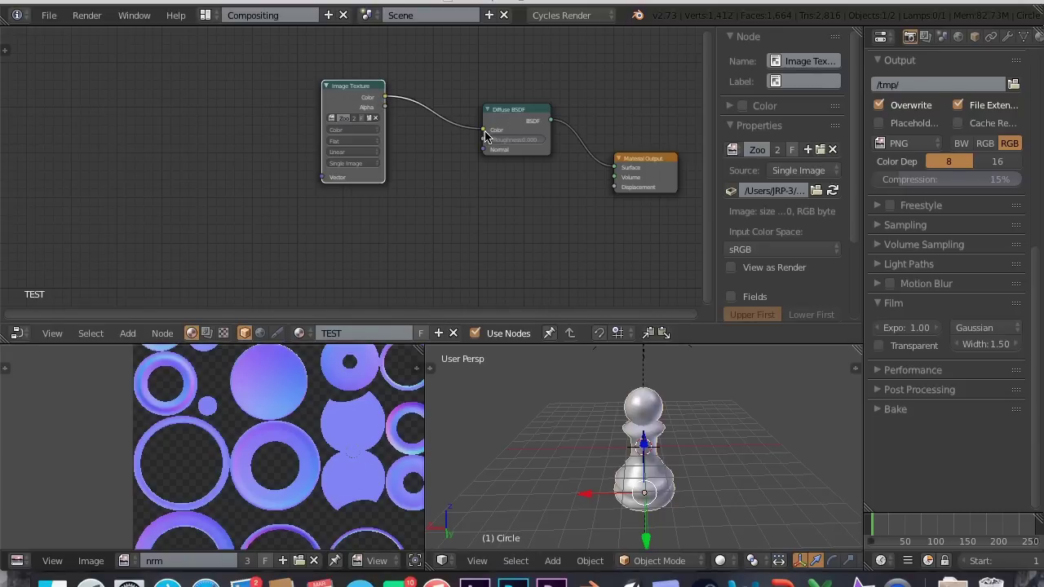
Preview the textured pawn in Material and Rendered shading from several angles, and return to Solid shading
{"action": "left_click", "coordinate": [722, 562]}
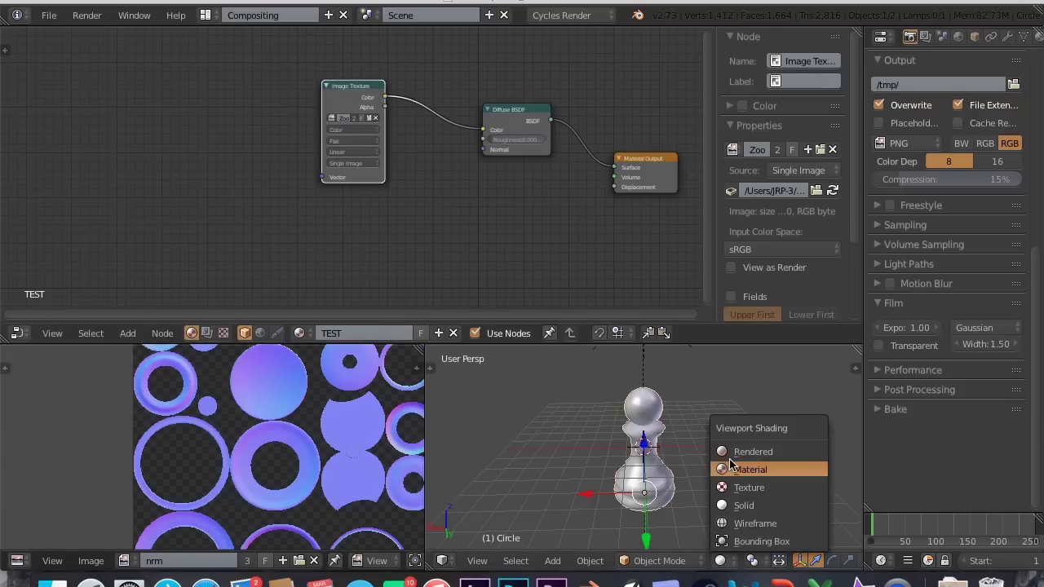
{"action": "left_click", "coordinate": [730, 467]}
{"action": "middle_click_drag", "start_coordinate": [685, 509], "coordinate": [706, 547]}
{"action": "left_click", "coordinate": [721, 561]}
{"action": "left_click", "coordinate": [746, 453]}
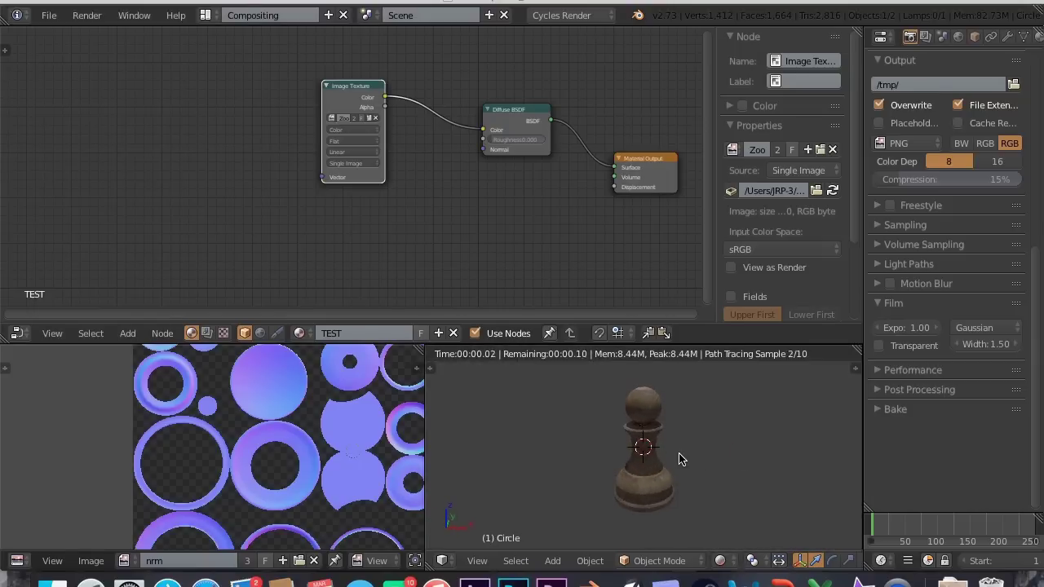
{"action": "key", "text": "KP_7"}
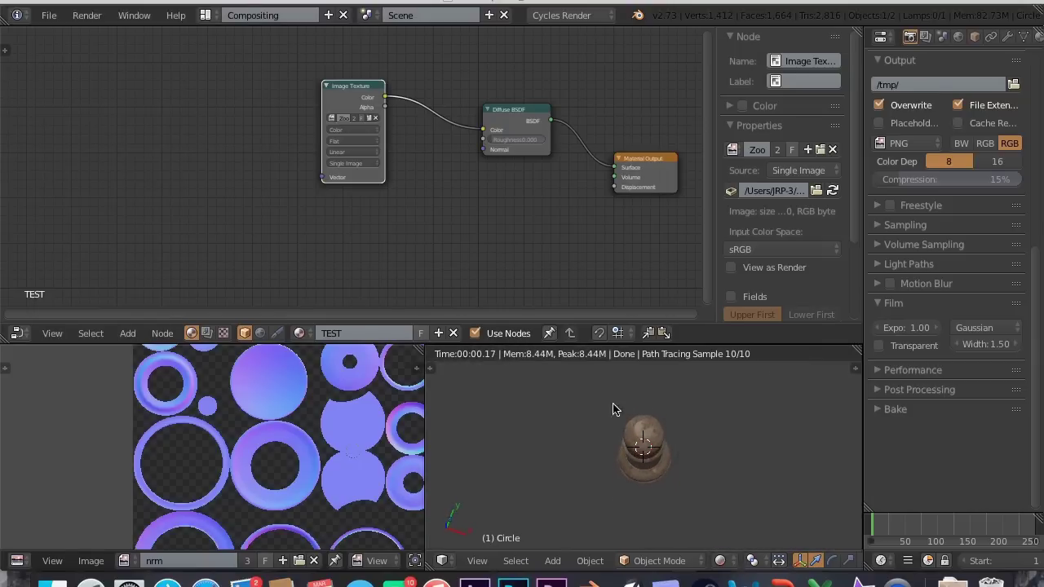
{"action": "key", "text": "KP_1"}
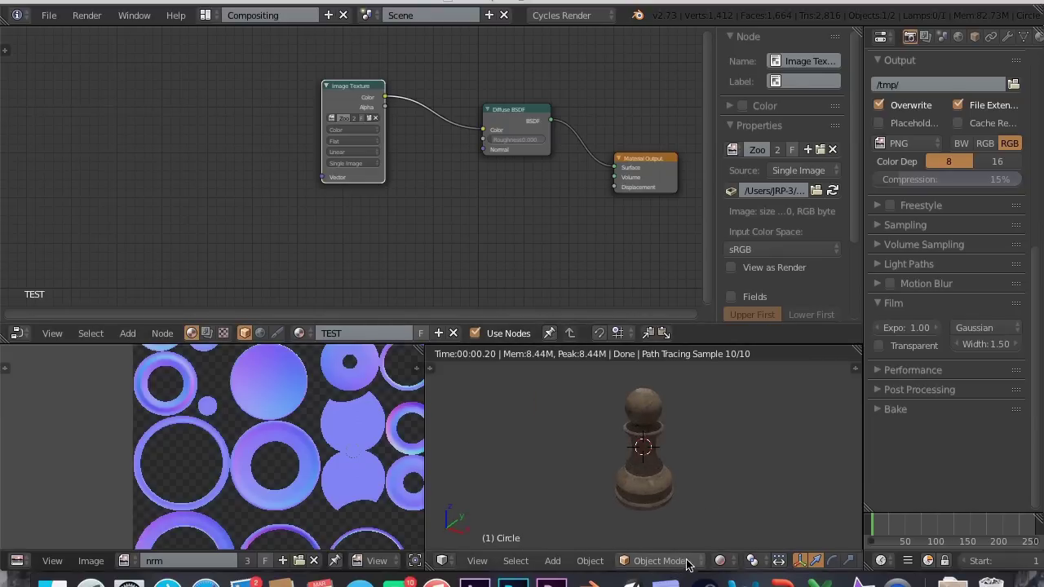
{"action": "left_click", "coordinate": [719, 561]}
{"action": "left_click", "coordinate": [721, 507]}
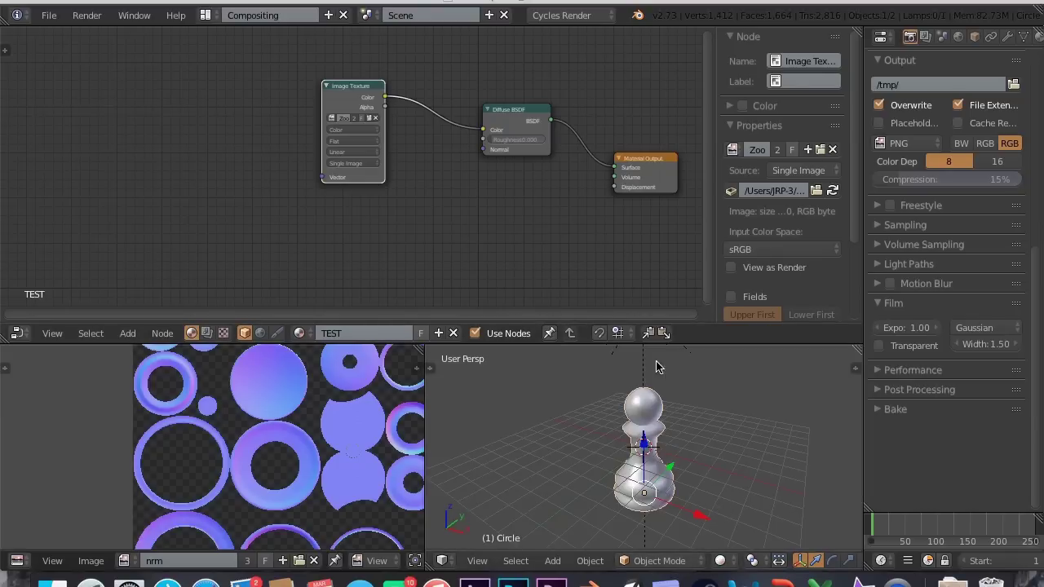
Set the Hemi lamp's emission strength to 5 and preview the pawn in Rendered shading
{"action": "right_click", "coordinate": [659, 367]}
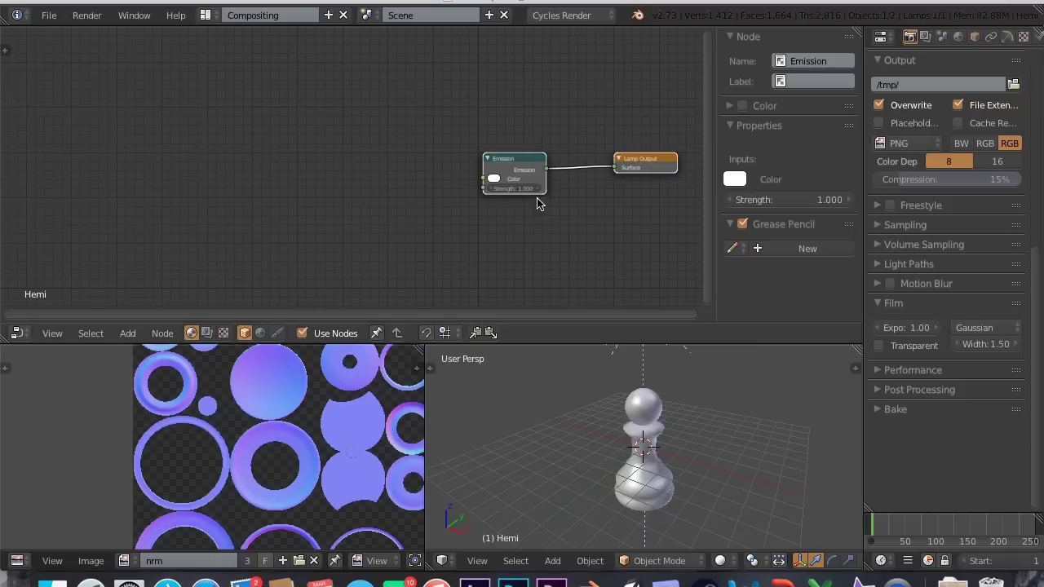
{"action": "left_click", "coordinate": [669, 561]}
{"action": "left_click", "coordinate": [717, 560]}
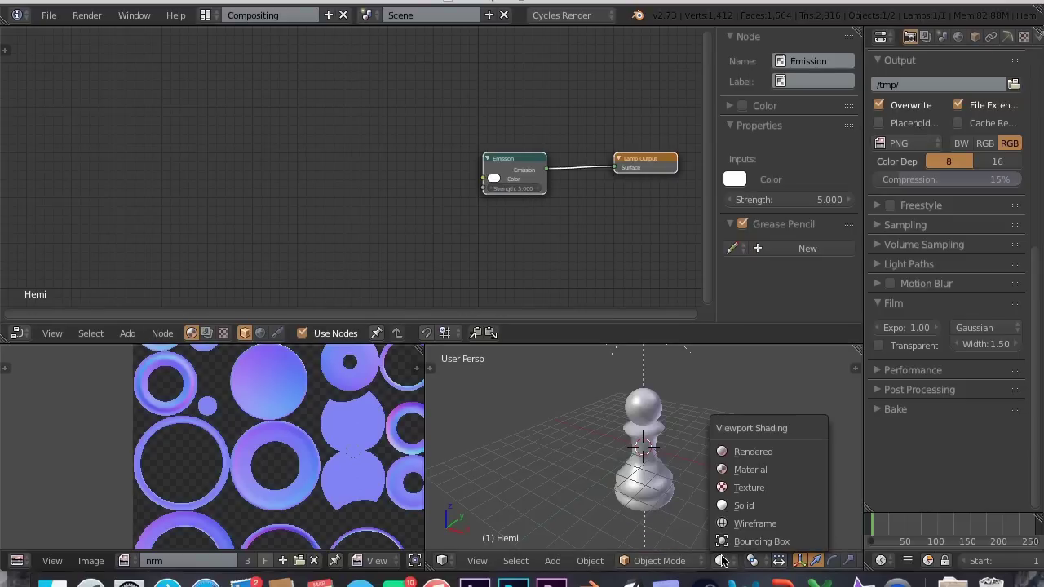
{"action": "left_click", "coordinate": [727, 446]}
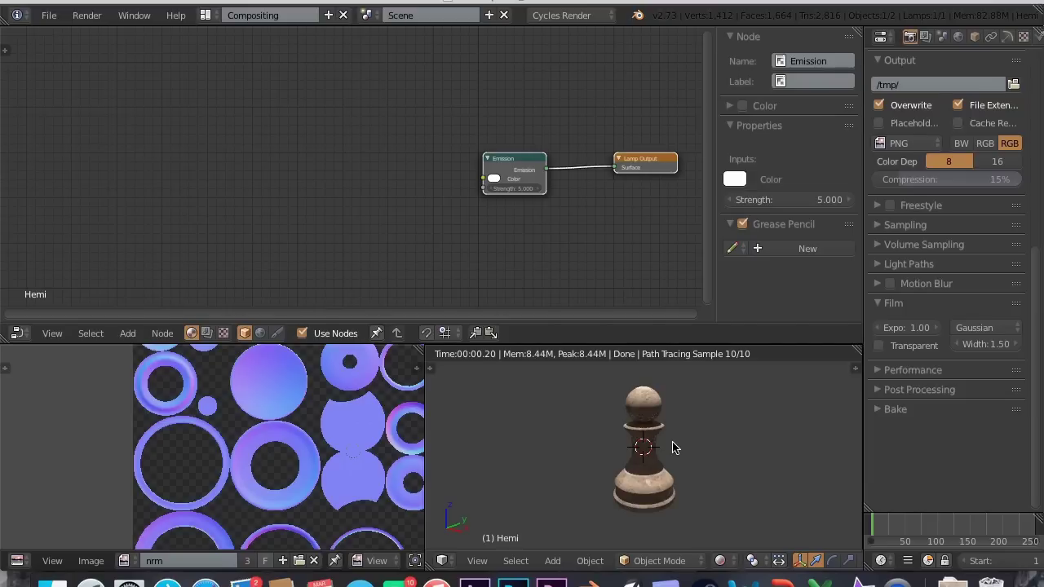
Restore Solid viewport shading and return to the Default screen layout
{"action": "left_click", "coordinate": [717, 560]}
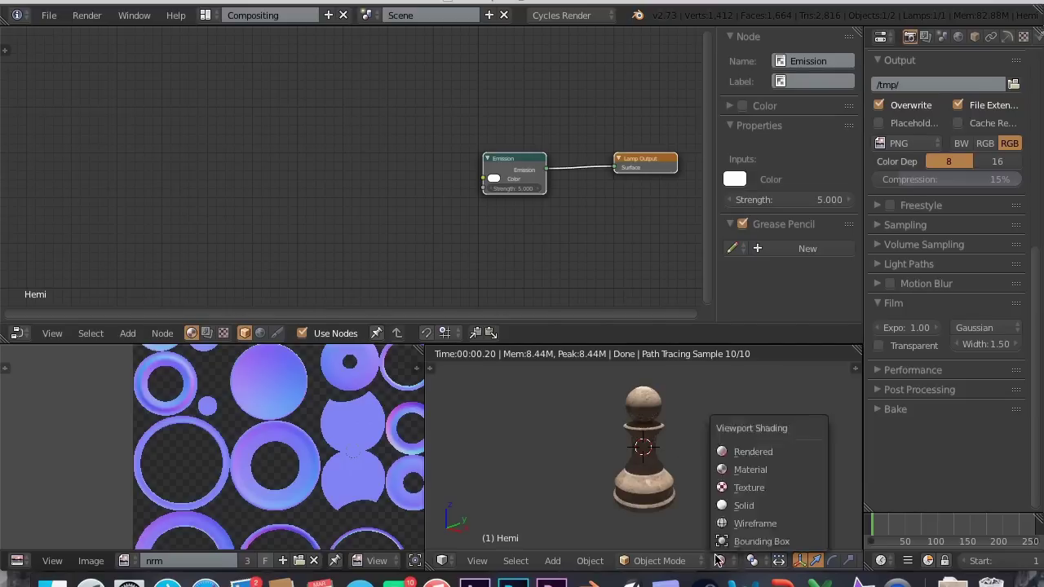
{"action": "left_click", "coordinate": [721, 504]}
{"action": "key", "text": "KP_5"}
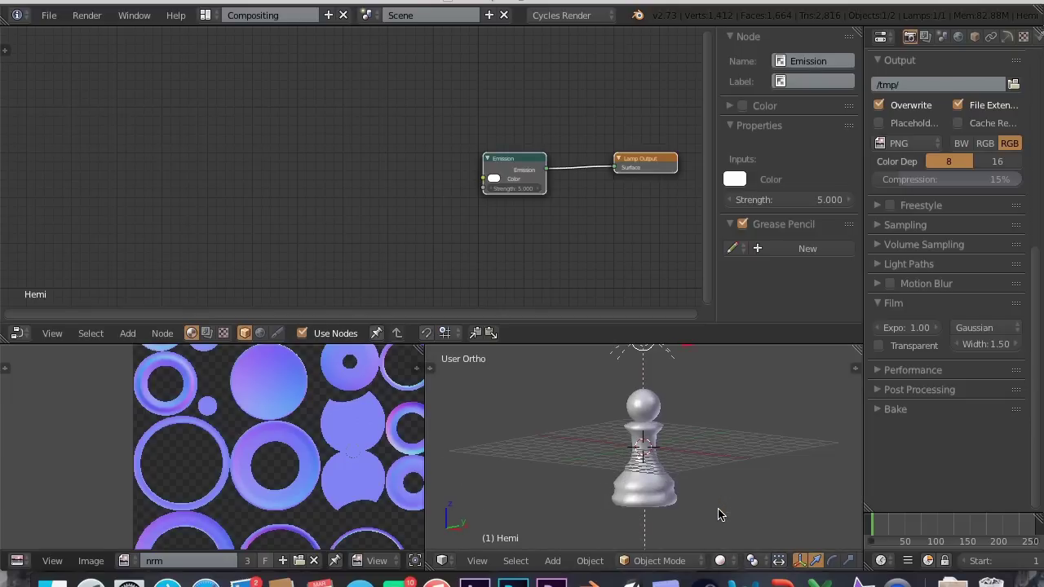
{"action": "left_click", "coordinate": [213, 16]}
{"action": "left_click", "coordinate": [224, 90]}
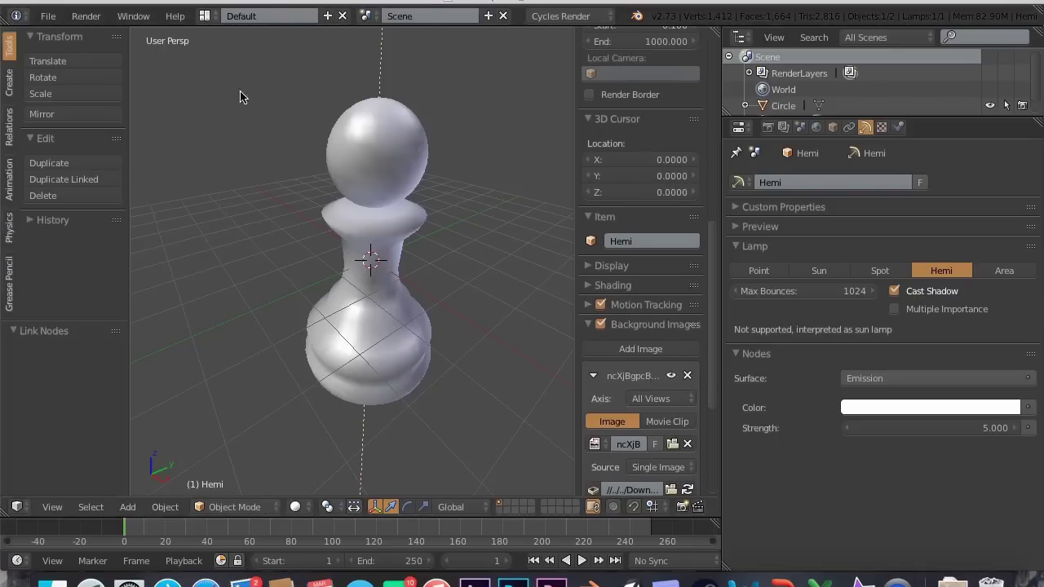
Rotate the Hemi lamp about -40° in front orthographic view and move it about -7.6 in X and 1.3 in Z
{"action": "scroll", "coordinate": [454, 208], "scroll_direction": "down", "scroll_amount": 3}
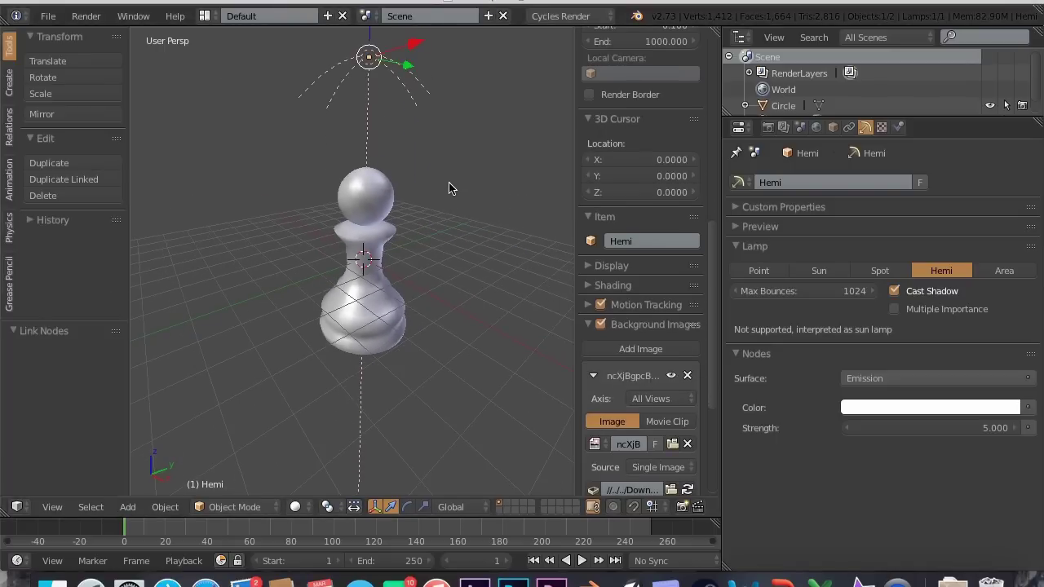
{"action": "key", "text": "KP_5"}
{"action": "key", "text": "KP_1"}
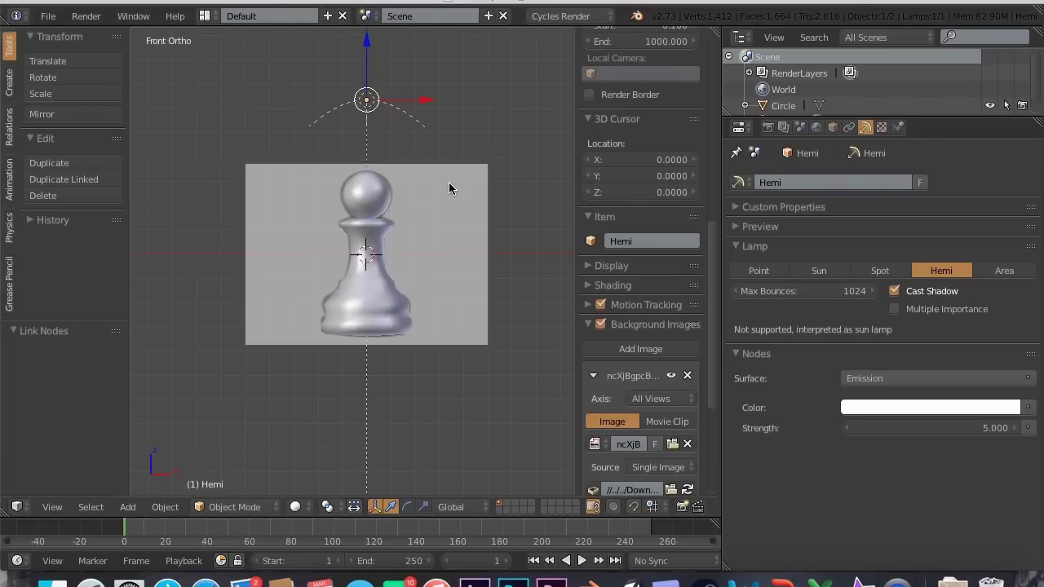
{"action": "key", "text": "r"}
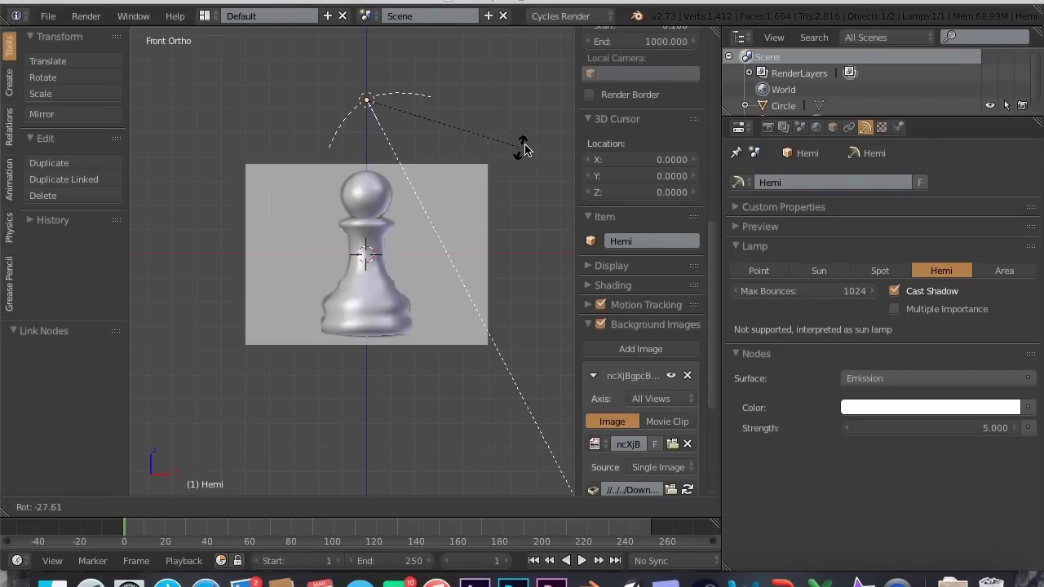
{"action": "left_click", "coordinate": [555, 108]}
{"action": "key", "text": "g"}
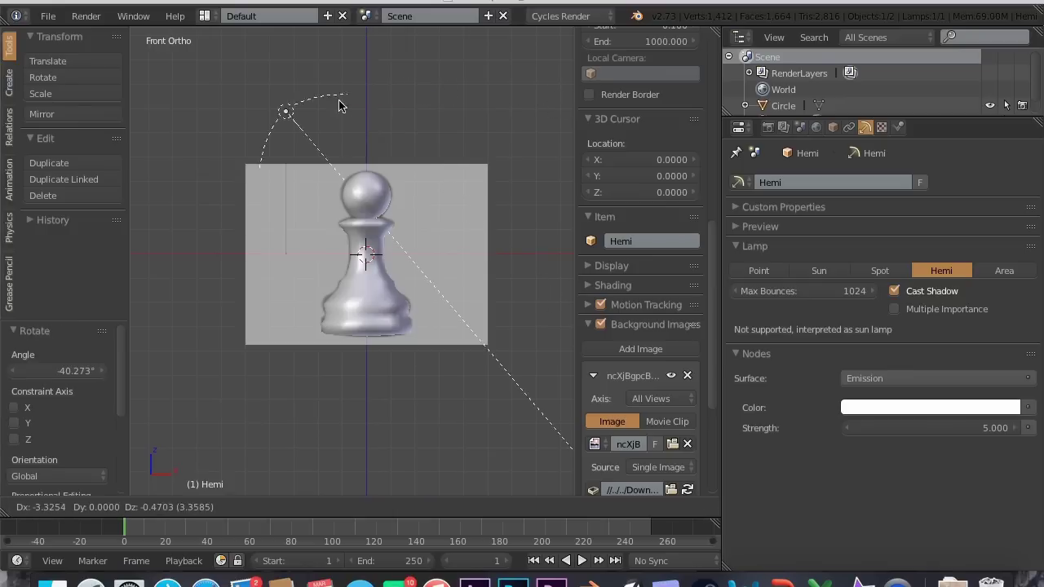
{"action": "left_click", "coordinate": [263, 62]}
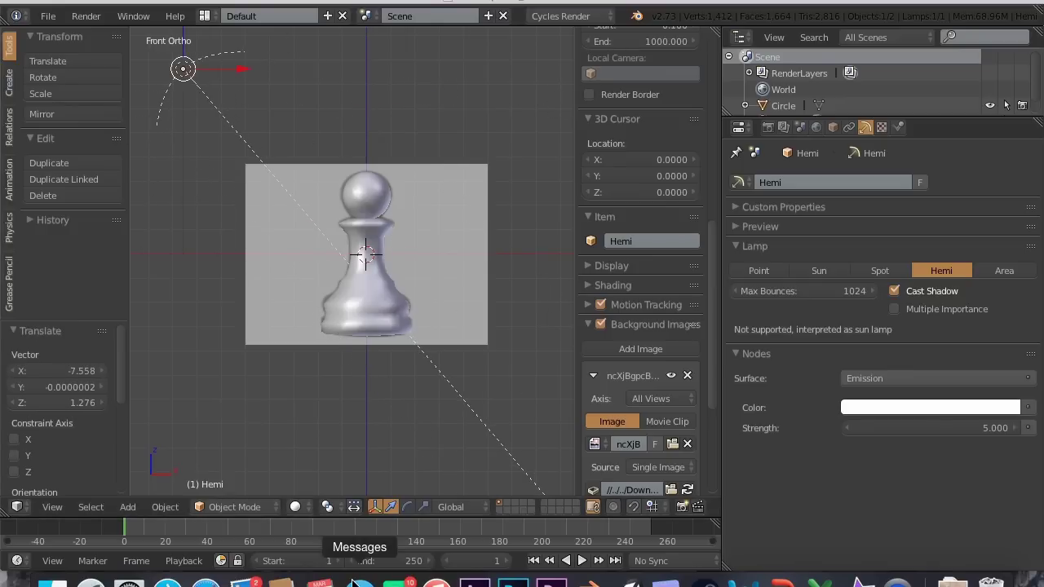
Preview the textured pawn in Rendered shading from several angles to check the repositioned lamp's lighting
{"action": "left_click", "coordinate": [295, 507]}
{"action": "left_click", "coordinate": [312, 395]}
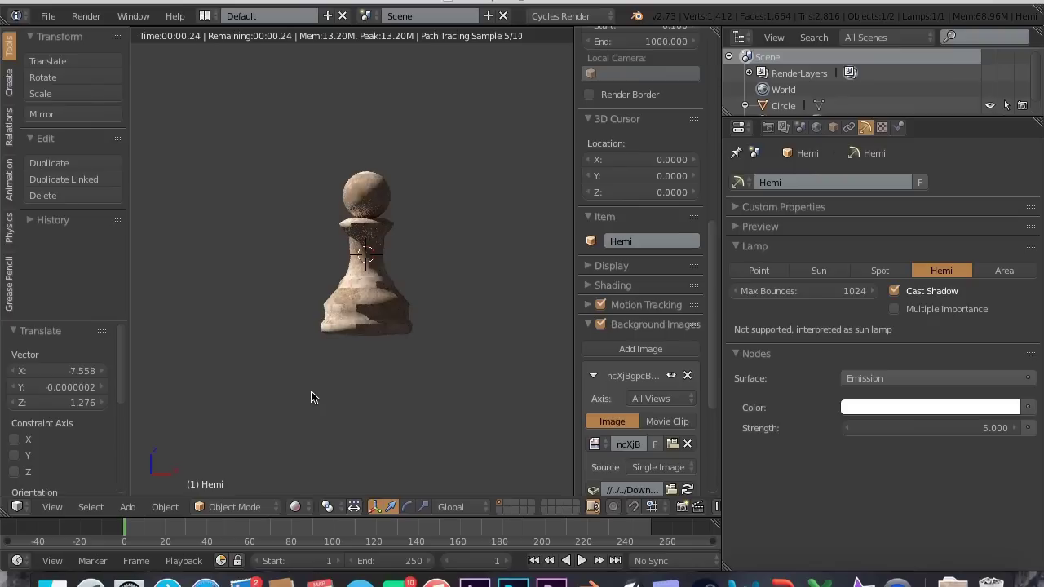
{"action": "scroll", "coordinate": [311, 396], "scroll_direction": "left", "scroll_amount": 5}
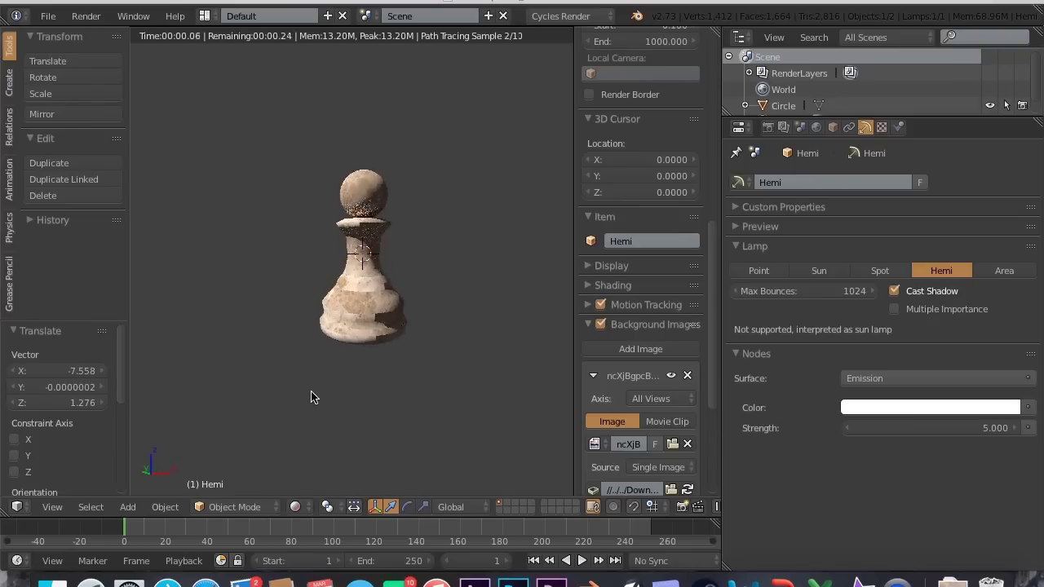
{"action": "scroll", "coordinate": [312, 397], "scroll_direction": "left", "scroll_amount": 2}
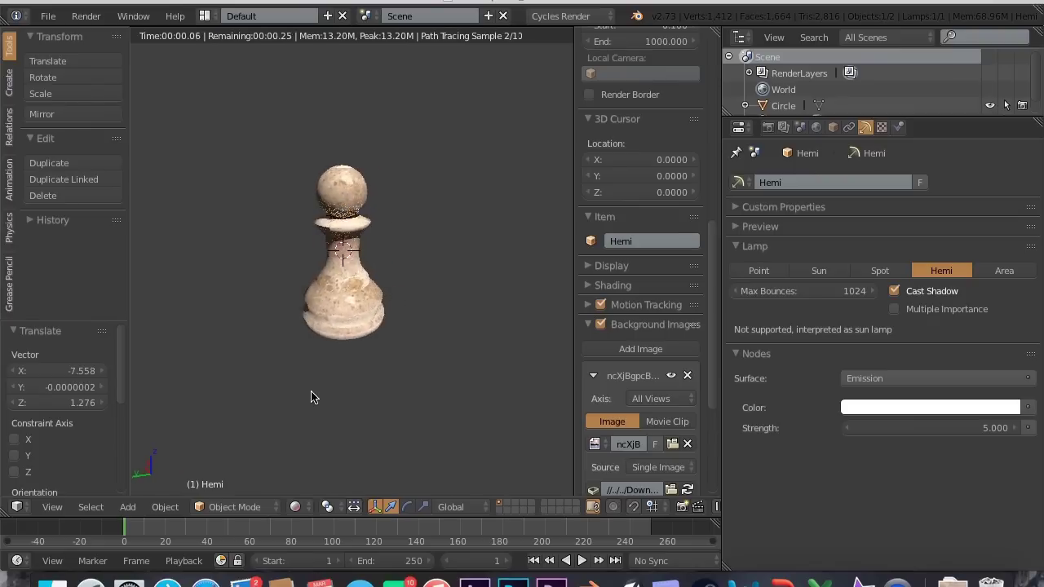
{"action": "scroll", "coordinate": [439, 373], "scroll_direction": "down", "scroll_amount": 5}
{"action": "scroll", "coordinate": [439, 374], "scroll_direction": "down", "scroll_amount": 5}
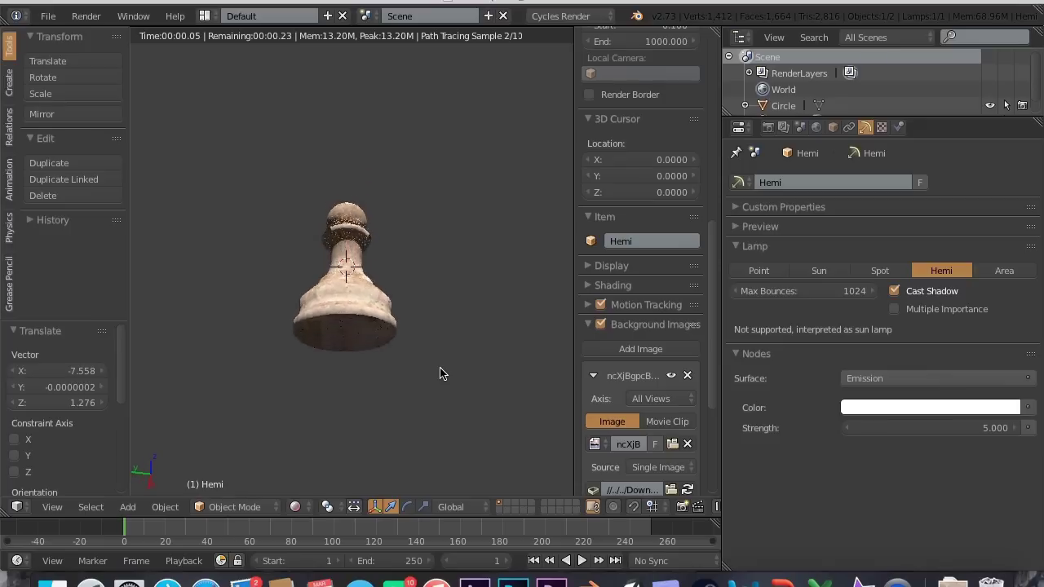
{"action": "scroll", "coordinate": [439, 374], "scroll_direction": "up", "scroll_amount": 5}
{"action": "scroll", "coordinate": [440, 373], "scroll_direction": "up", "scroll_amount": 3}
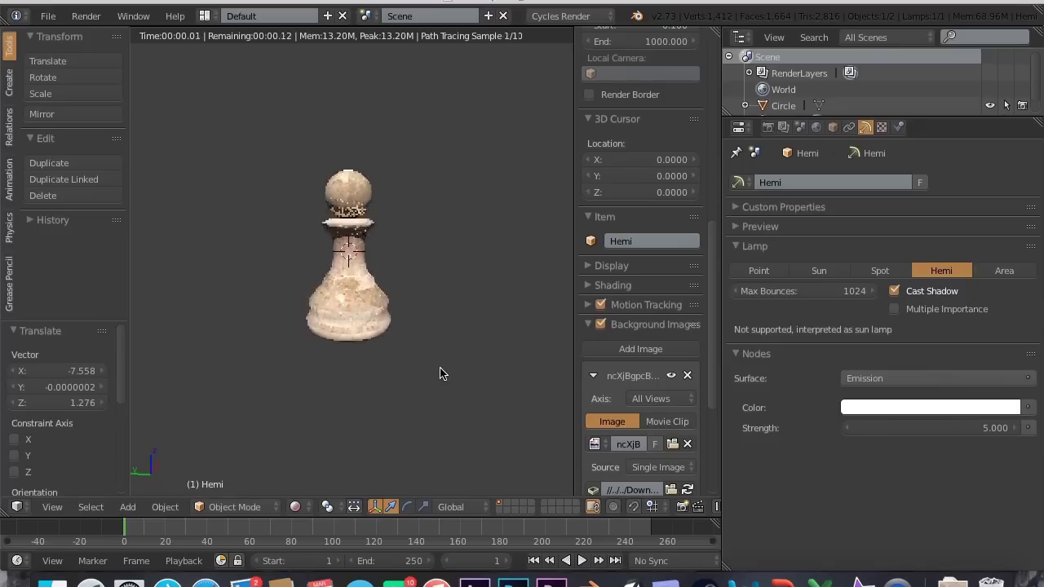
{"action": "scroll", "coordinate": [440, 373], "scroll_direction": "right", "scroll_amount": 3}
Switch to the Compositing layout, select the pawn, and space out its Image Texture and Diffuse BSDF nodes
{"action": "left_click", "coordinate": [202, 16]}
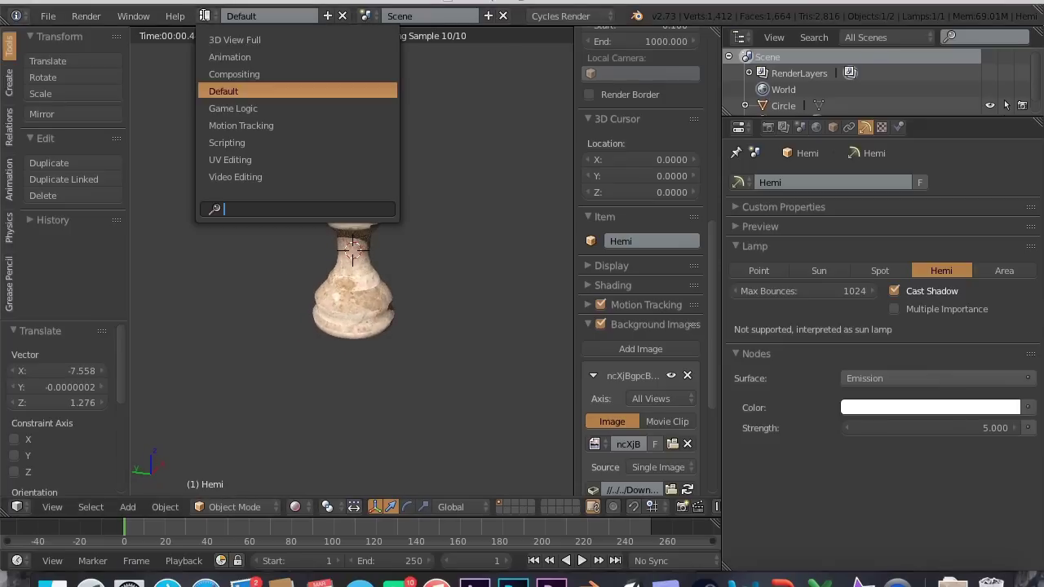
{"action": "left_click", "coordinate": [215, 72]}
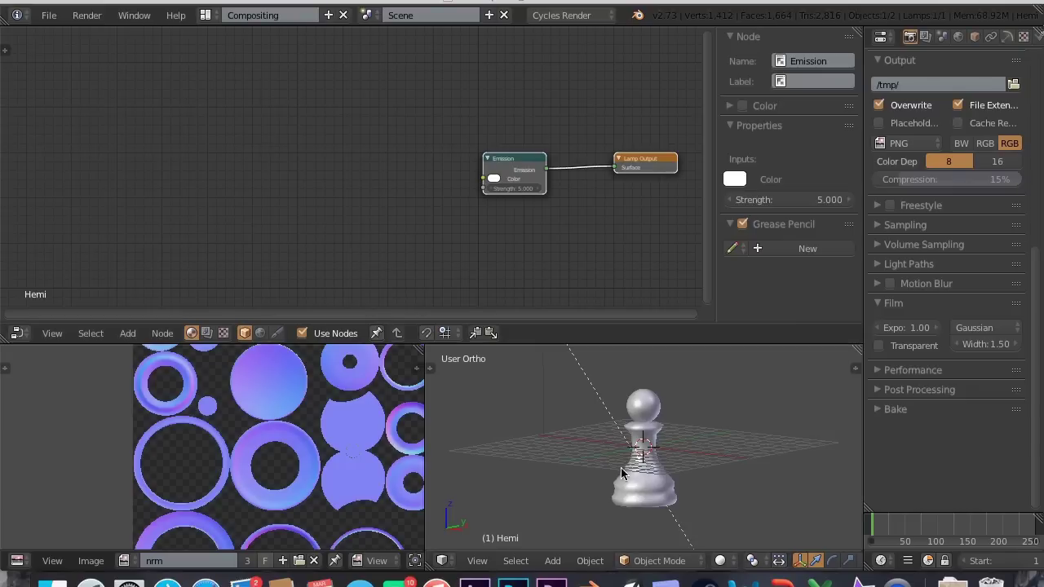
{"action": "right_click", "coordinate": [645, 507]}
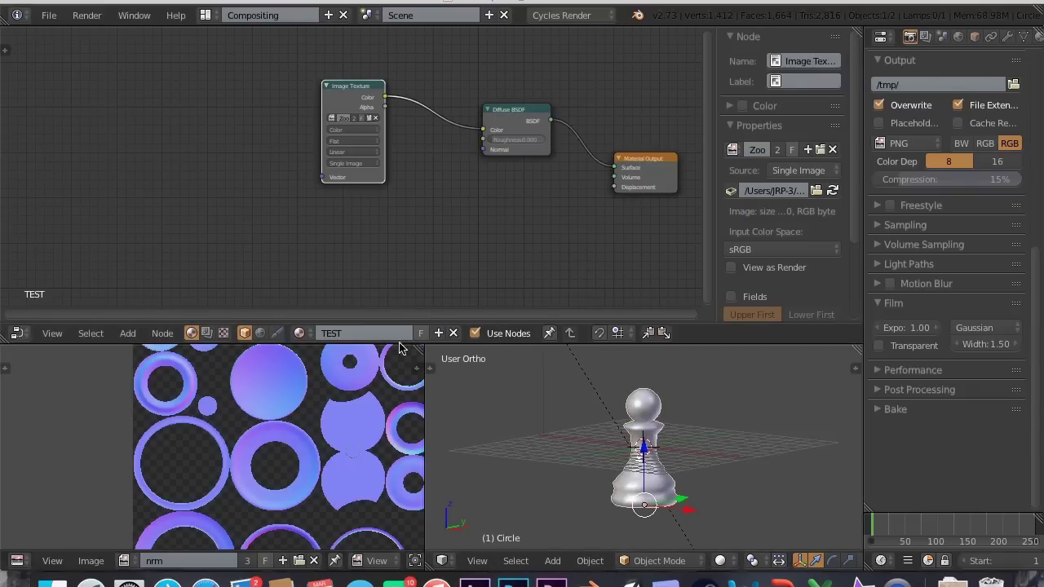
{"action": "left_click_drag", "start_coordinate": [349, 109], "coordinate": [349, 55]}
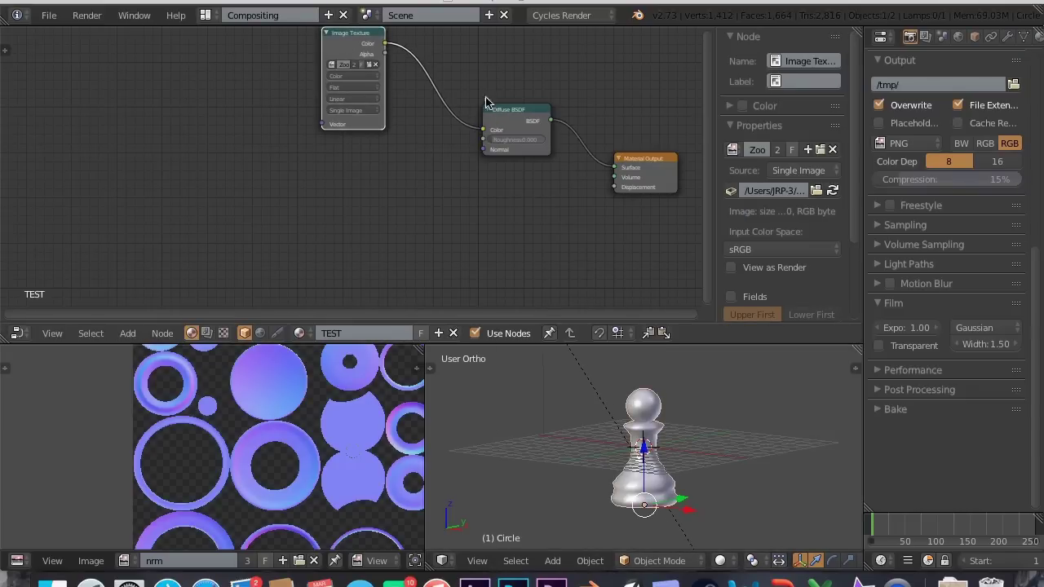
{"action": "left_click_drag", "start_coordinate": [516, 122], "coordinate": [512, 166]}
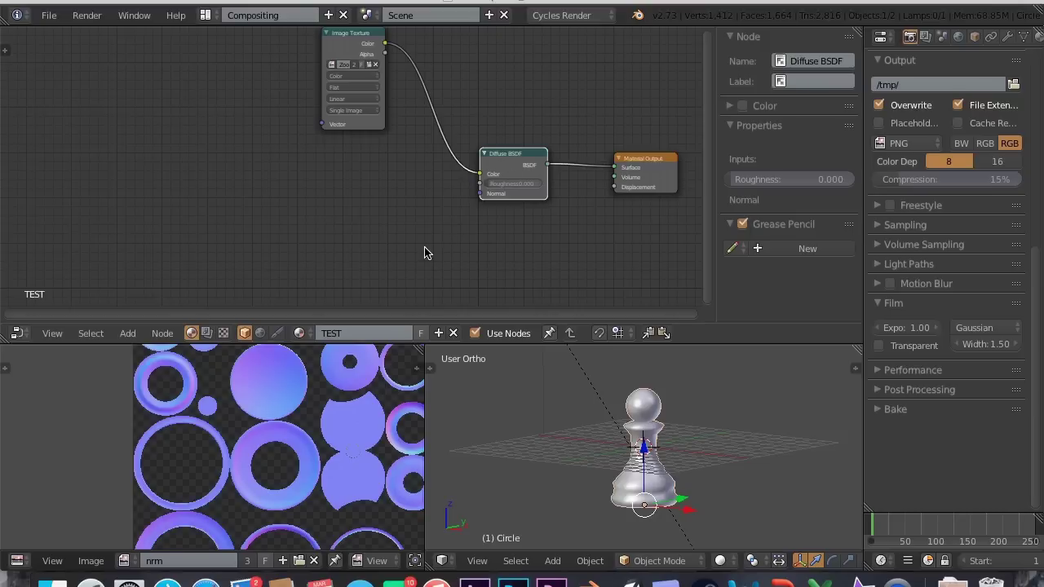
Add a second Image Texture node below the first one and assign the nrm image to it
{"action": "key", "text": "shift+a"}
{"action": "mouse_move", "coordinate": [383, 186]}
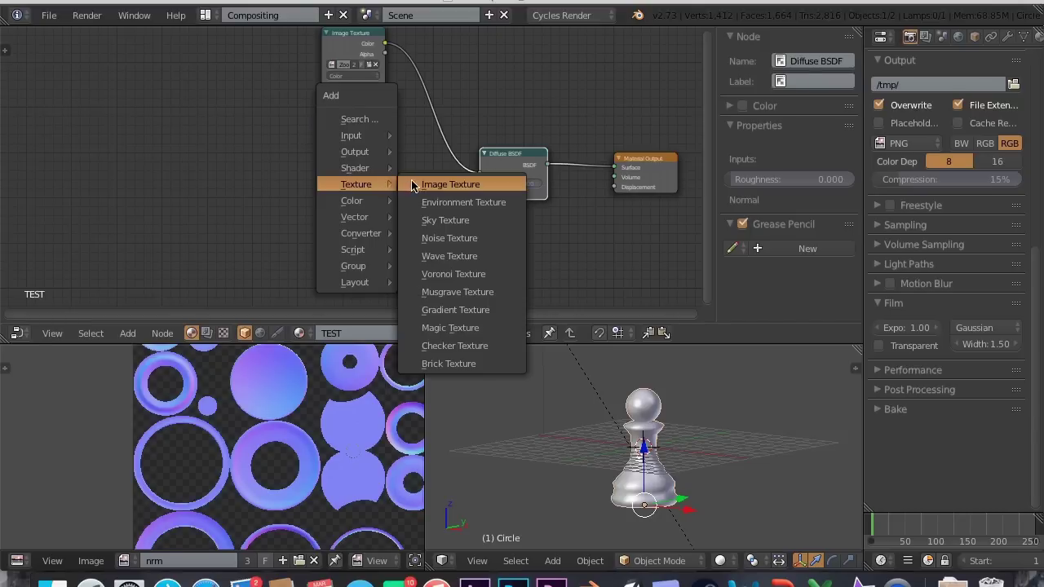
{"action": "left_click", "coordinate": [445, 184]}
{"action": "left_click", "coordinate": [231, 185]}
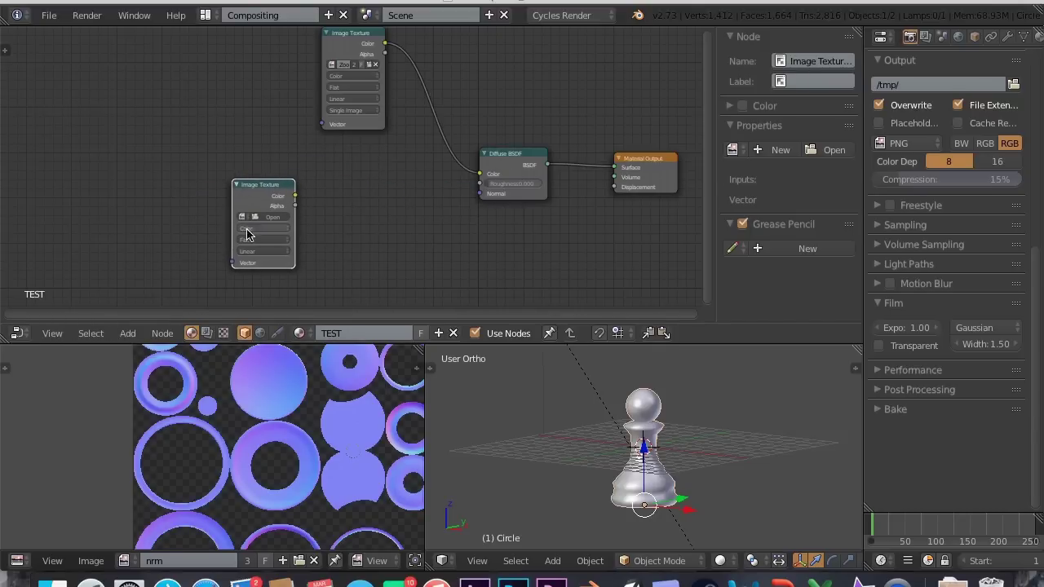
{"action": "left_click", "coordinate": [265, 219]}
{"action": "double_click", "coordinate": [247, 136]}
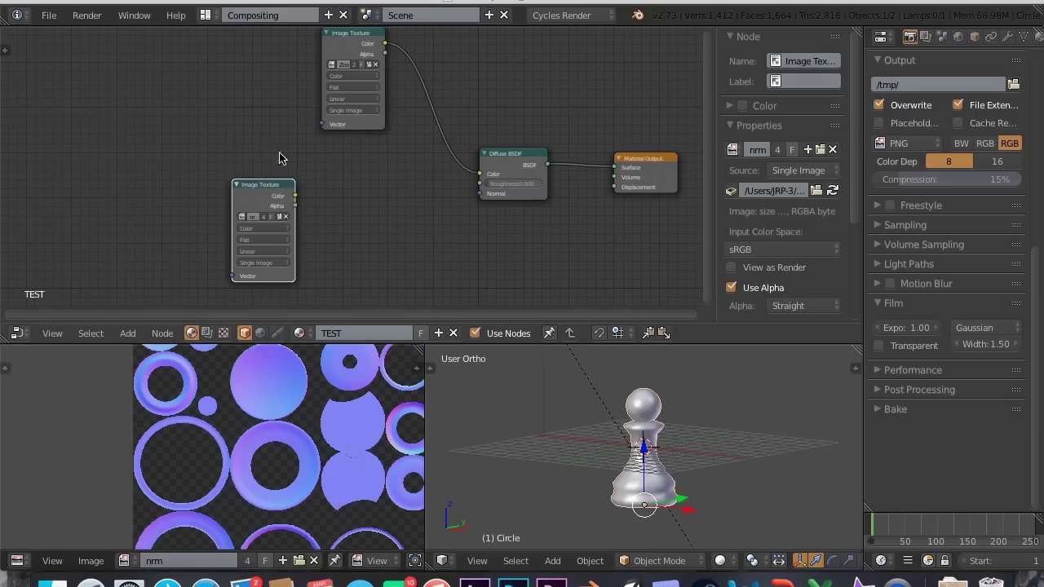
Add a Bump node between the nrm Image Texture node and the Diffuse BSDF
{"action": "key", "text": "shift+a"}
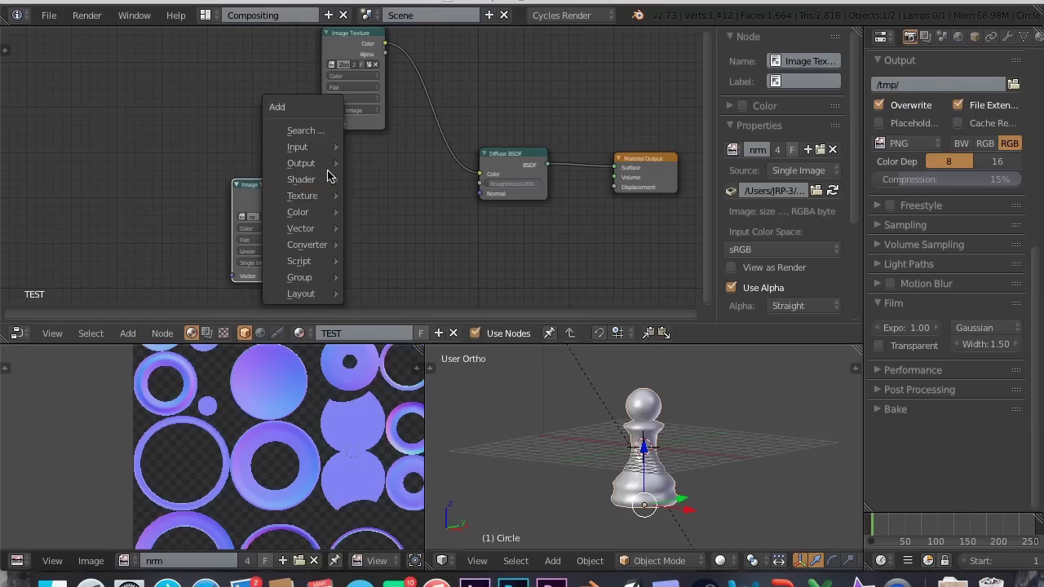
{"action": "mouse_move", "coordinate": [320, 180]}
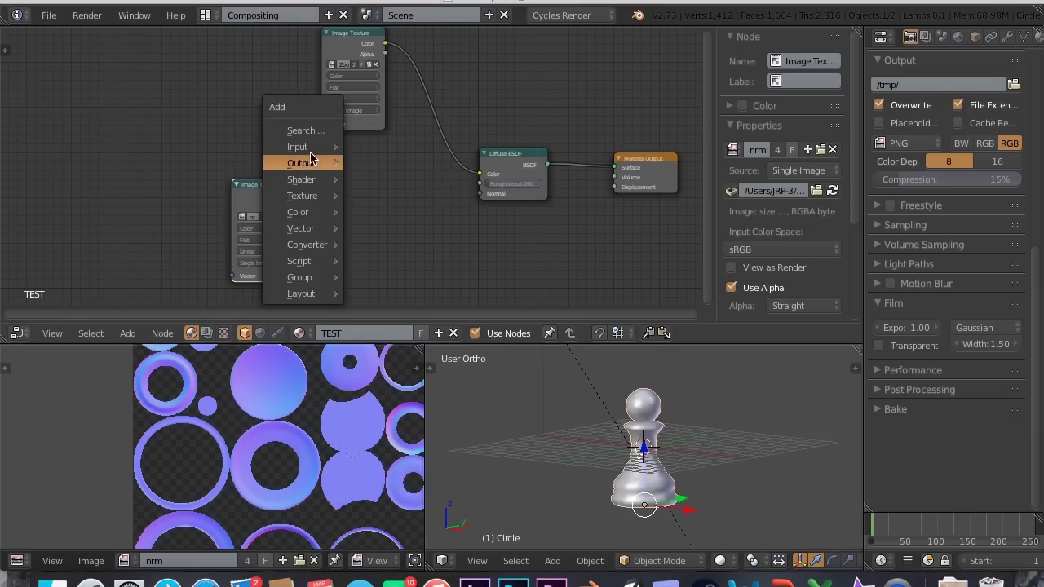
{"action": "mouse_move", "coordinate": [313, 231]}
{"action": "left_click", "coordinate": [397, 258]}
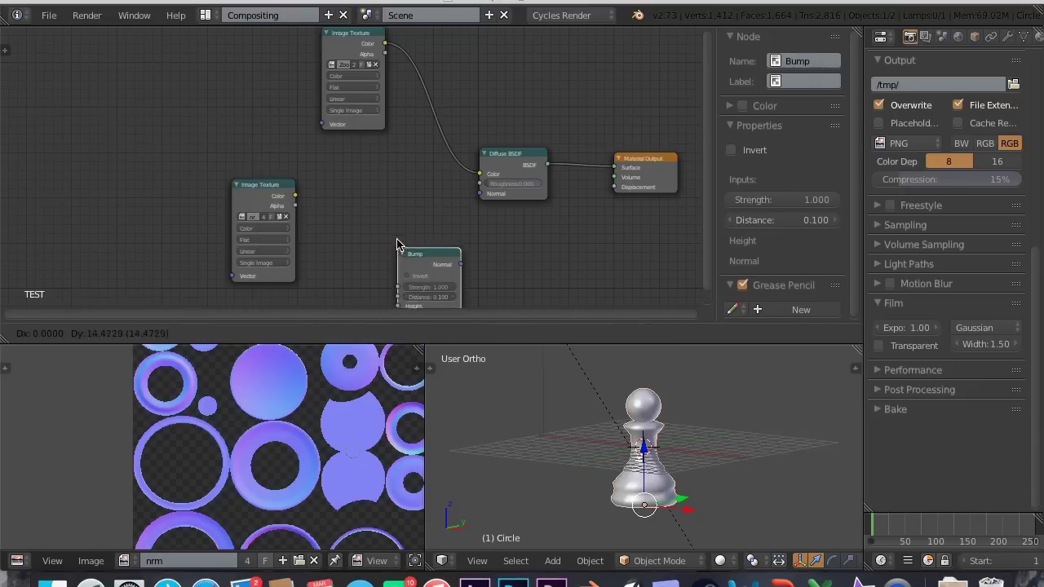
{"action": "left_click", "coordinate": [349, 182]}
Connect the nrm texture's Color to the Bump node's Height and Bump's Normal to the Diffuse BSDF's Normal, and preview in Rendered shading
{"action": "left_click_drag", "start_coordinate": [295, 196], "coordinate": [358, 248]}
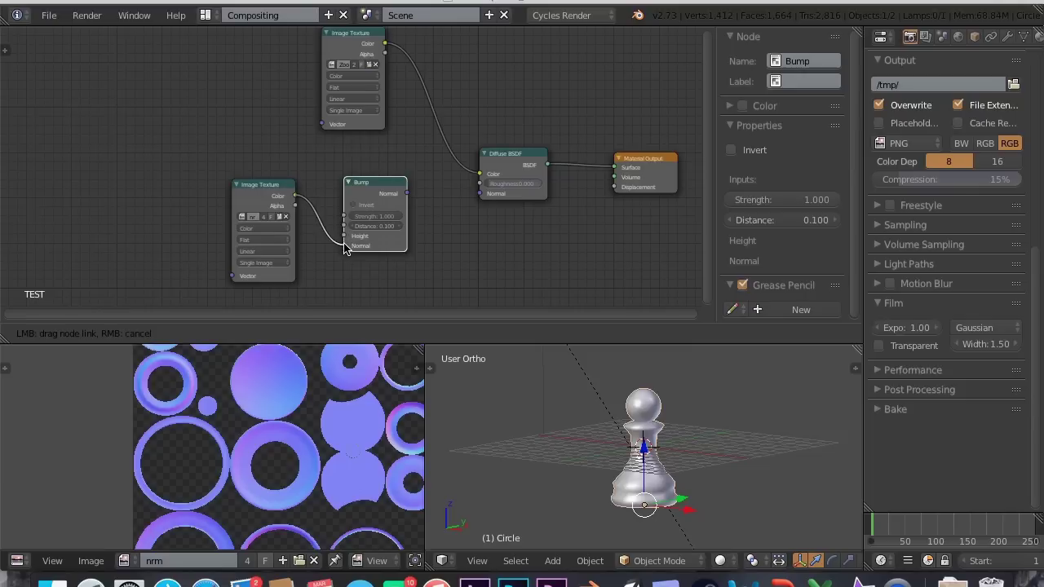
{"action": "left_click_drag", "start_coordinate": [346, 238], "coordinate": [346, 239]}
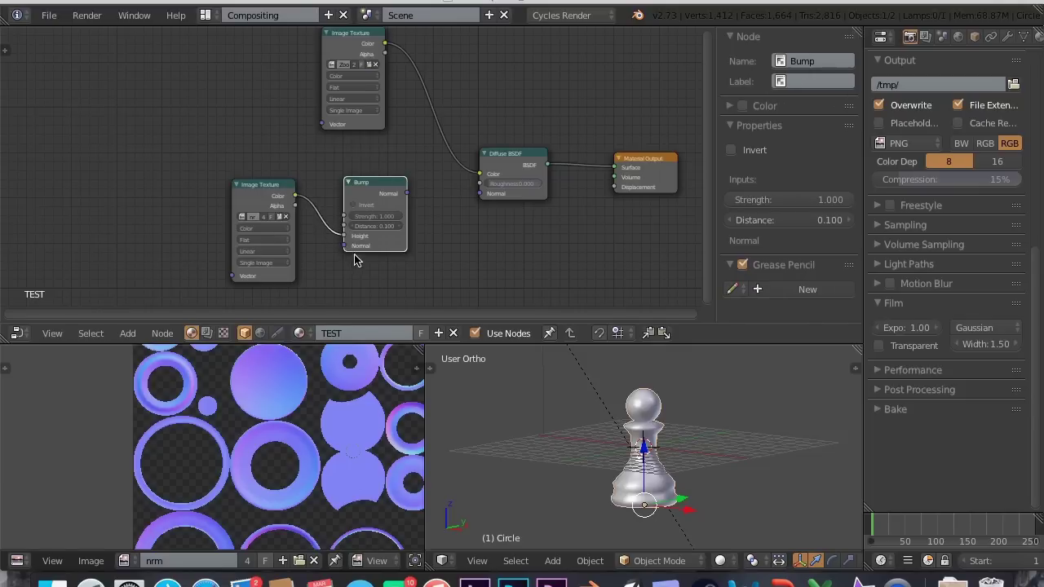
{"action": "left_click_drag", "start_coordinate": [405, 194], "coordinate": [480, 194]}
{"action": "left_click", "coordinate": [718, 560]}
{"action": "left_click", "coordinate": [725, 448]}
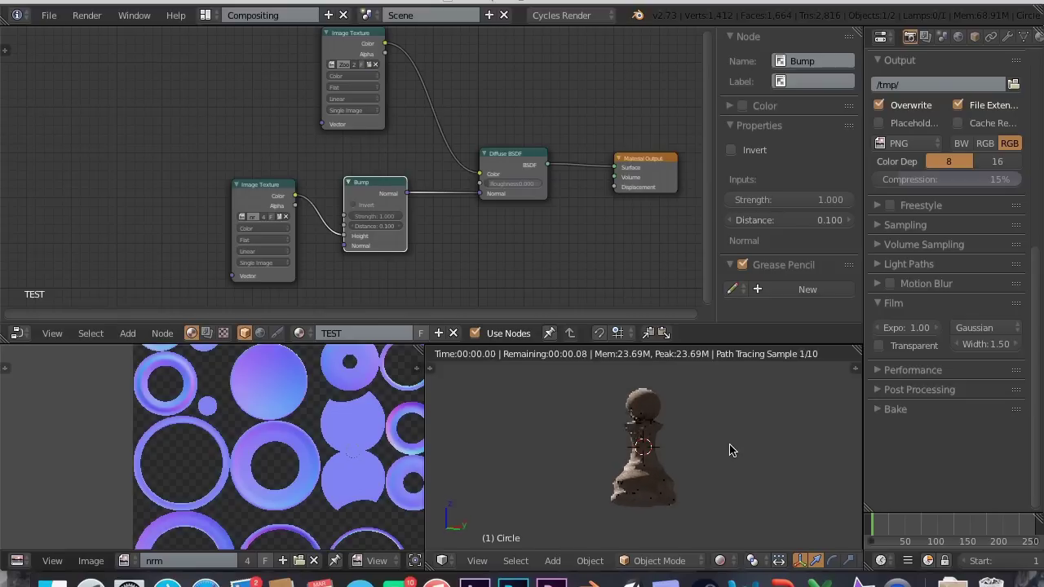
Try the nrm texture's Color link on the Bump node's Normal and Strength inputs, and reconnect it to Height
{"action": "mouse_move", "coordinate": [347, 239]}
{"action": "left_mouse_down"}
{"action": "mouse_move", "coordinate": [347, 259]}
{"action": "mouse_move", "coordinate": [345, 247]}
{"action": "left_mouse_up"}
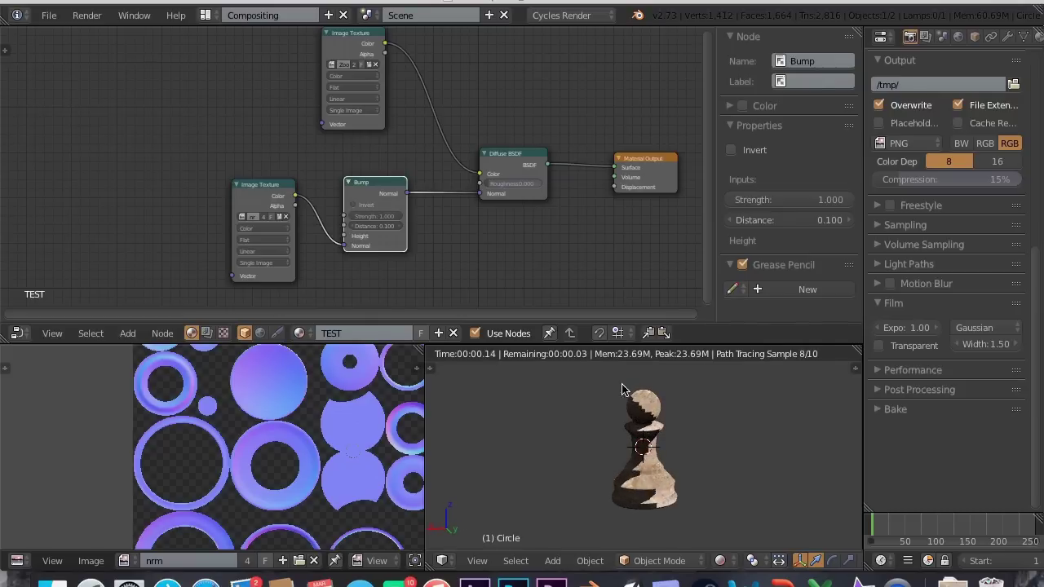
{"action": "left_click_drag", "start_coordinate": [347, 249], "coordinate": [345, 216]}
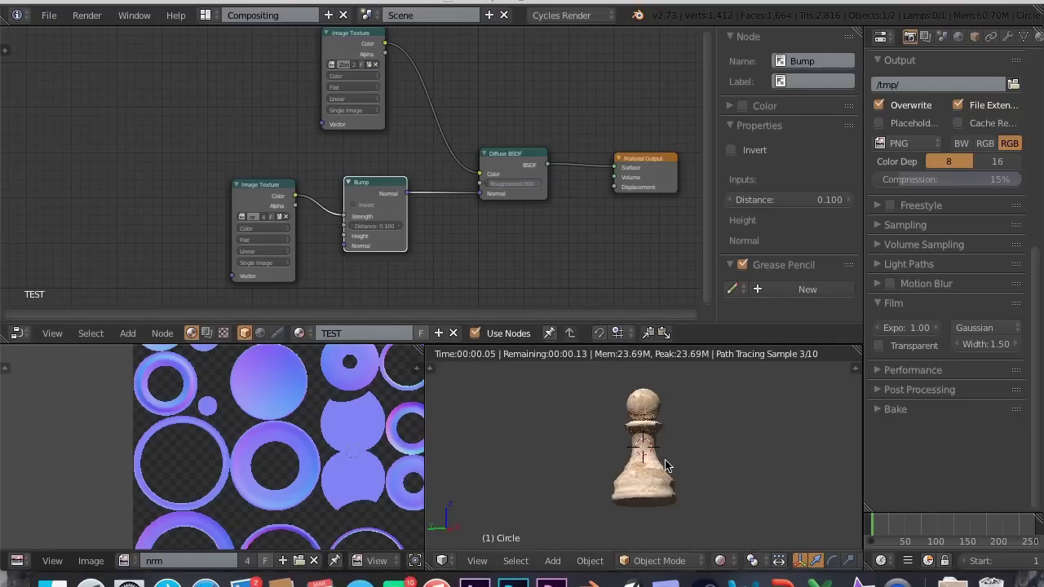
{"action": "left_click_drag", "start_coordinate": [344, 216], "coordinate": [343, 236]}
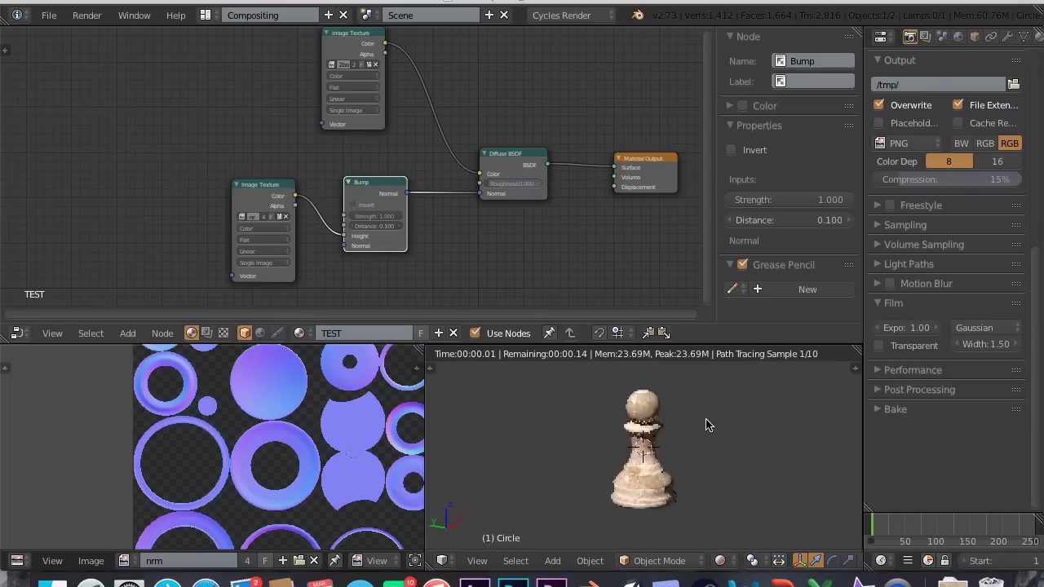
Examine the rendered pawn's neck and head up close, along with the head's islands in the nrm image
{"action": "scroll", "coordinate": [706, 420], "scroll_direction": "up", "scroll_amount": 6}
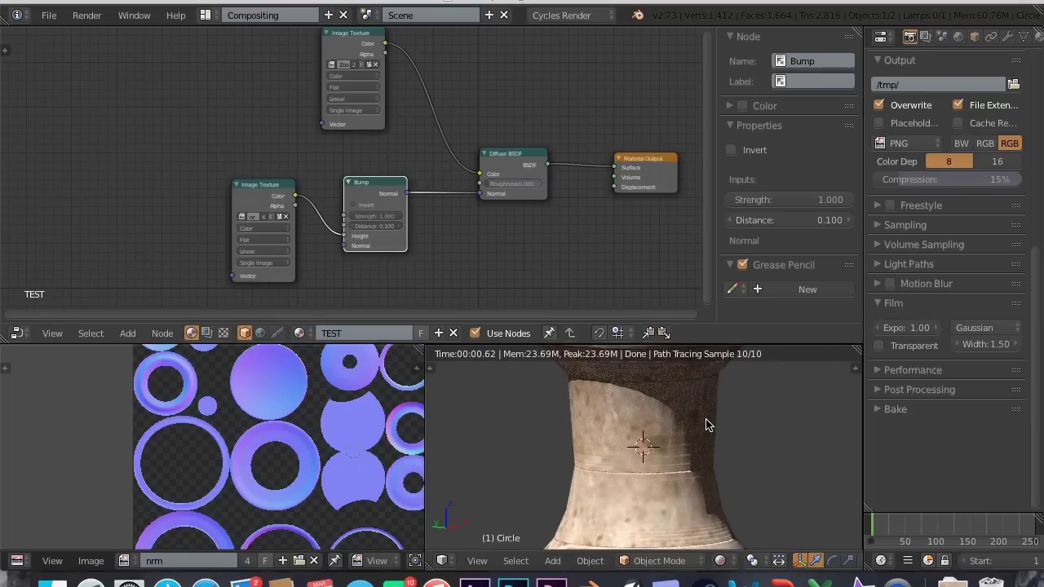
{"action": "scroll", "coordinate": [706, 421], "scroll_direction": "up", "scroll_amount": 8, "text": "shift"}
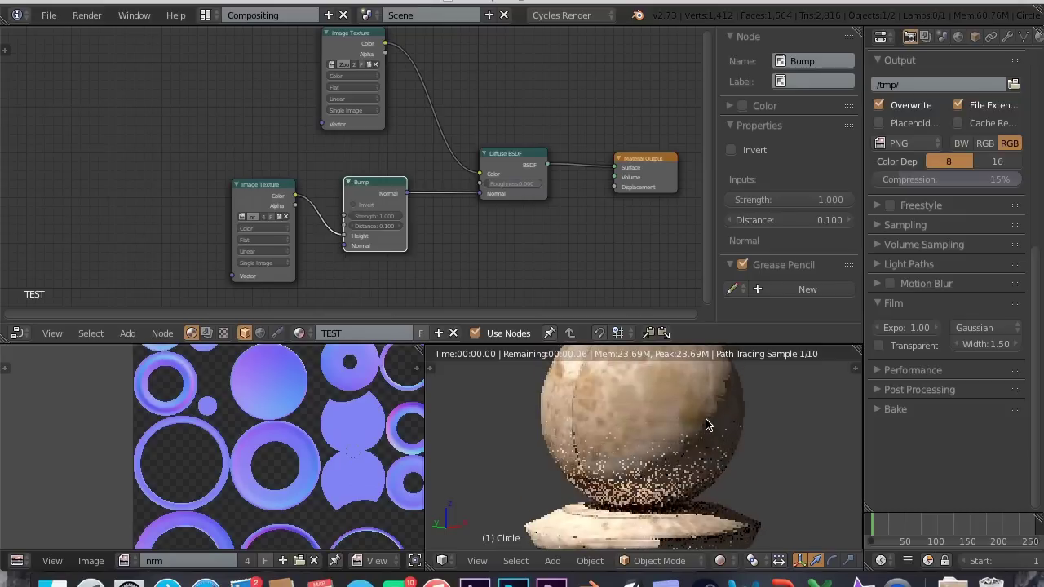
{"action": "scroll", "coordinate": [706, 425], "scroll_direction": "up", "scroll_amount": 2, "text": "shift"}
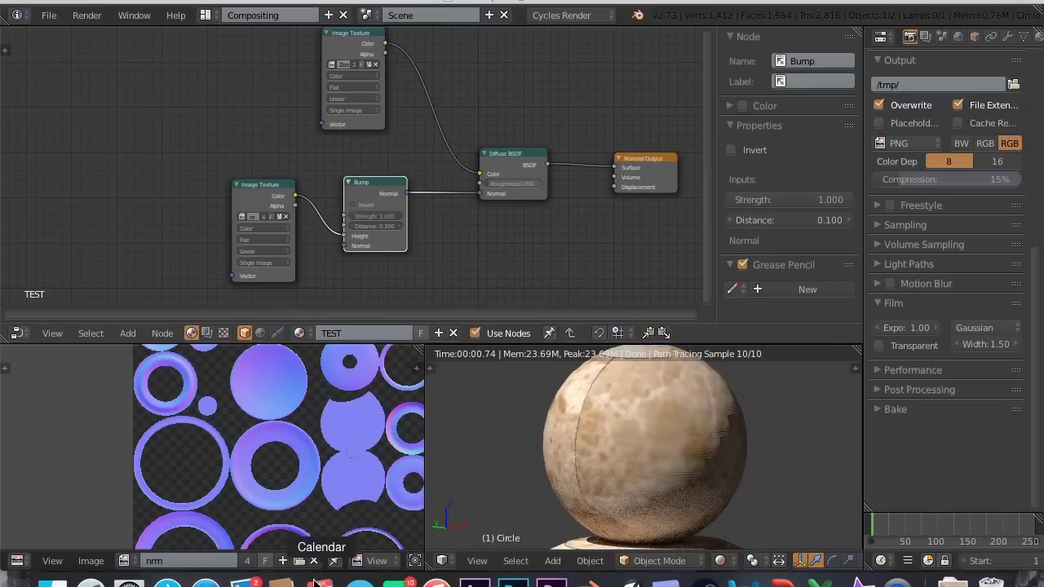
{"action": "scroll", "coordinate": [334, 482], "scroll_direction": "up", "scroll_amount": 2}
{"action": "scroll", "coordinate": [331, 478], "scroll_direction": "right", "scroll_amount": 5}
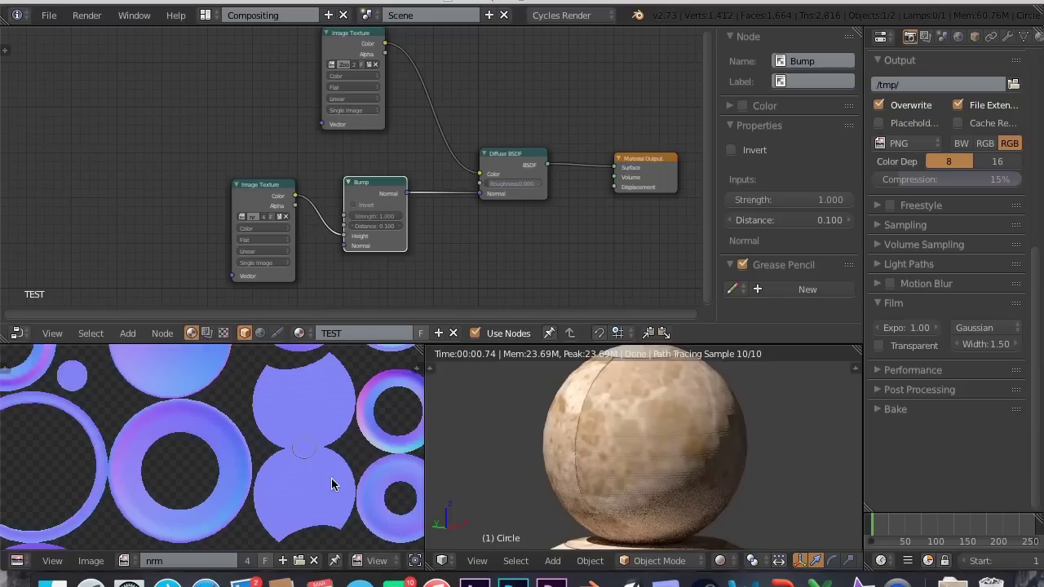
{"action": "scroll", "coordinate": [331, 484], "scroll_direction": "up", "scroll_amount": 2}
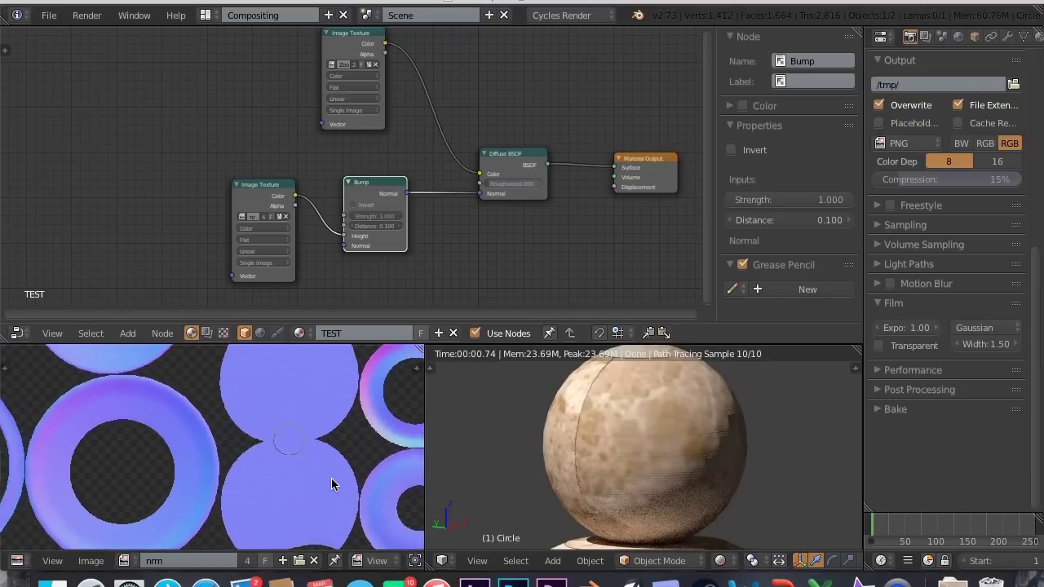
{"action": "scroll", "coordinate": [262, 362], "scroll_direction": "up", "scroll_amount": 3}
{"action": "scroll", "coordinate": [263, 362], "scroll_direction": "up", "scroll_amount": 4}
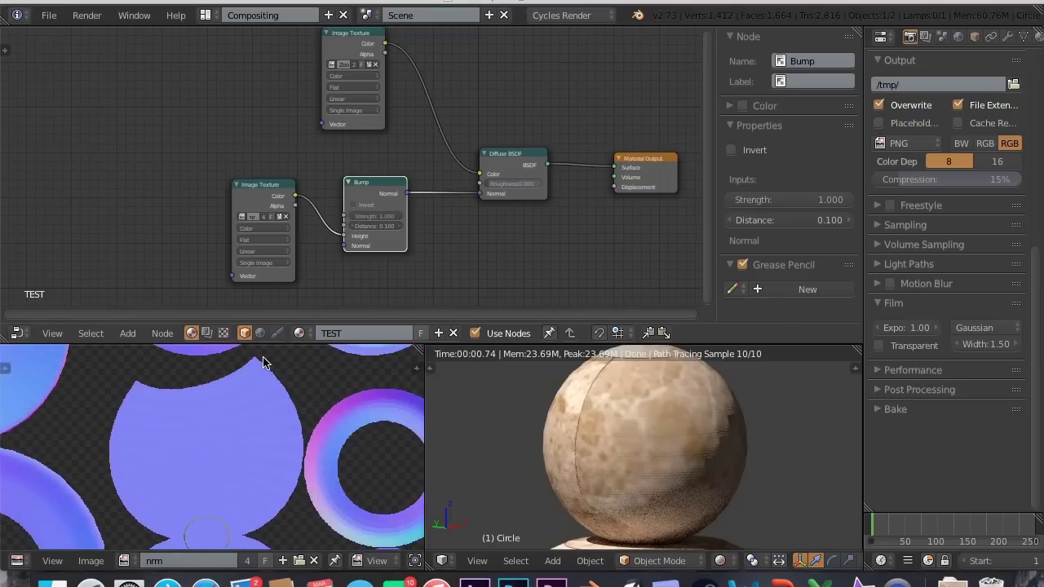
Set the nrm Image Texture node's color space to Non-Color Data
{"action": "left_click", "coordinate": [271, 227]}
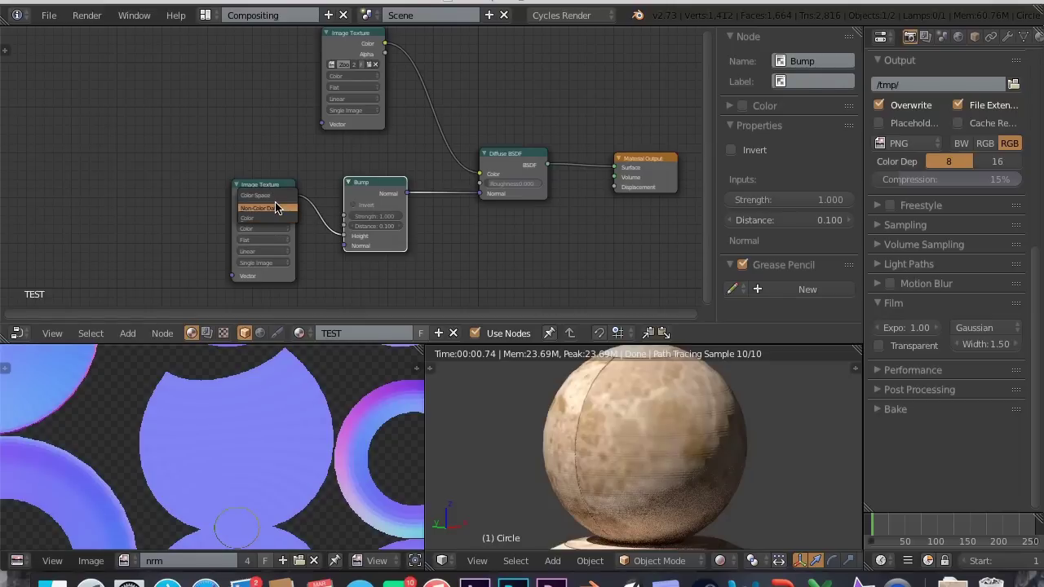
{"action": "left_click", "coordinate": [274, 212]}
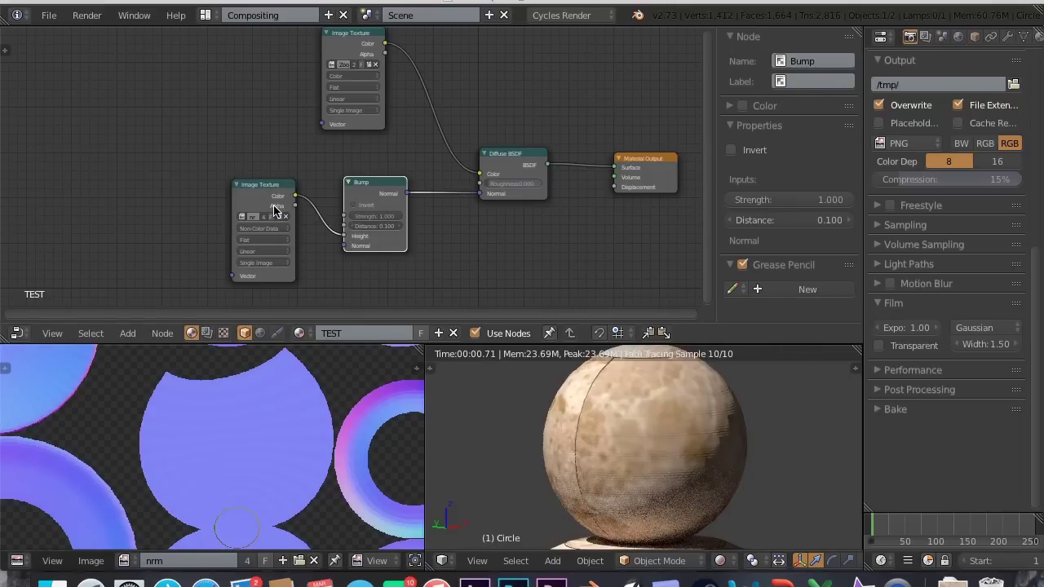
Set the nrm Image Texture node's color space back to Color
{"action": "scroll", "coordinate": [661, 473], "scroll_direction": "right", "scroll_amount": 3}
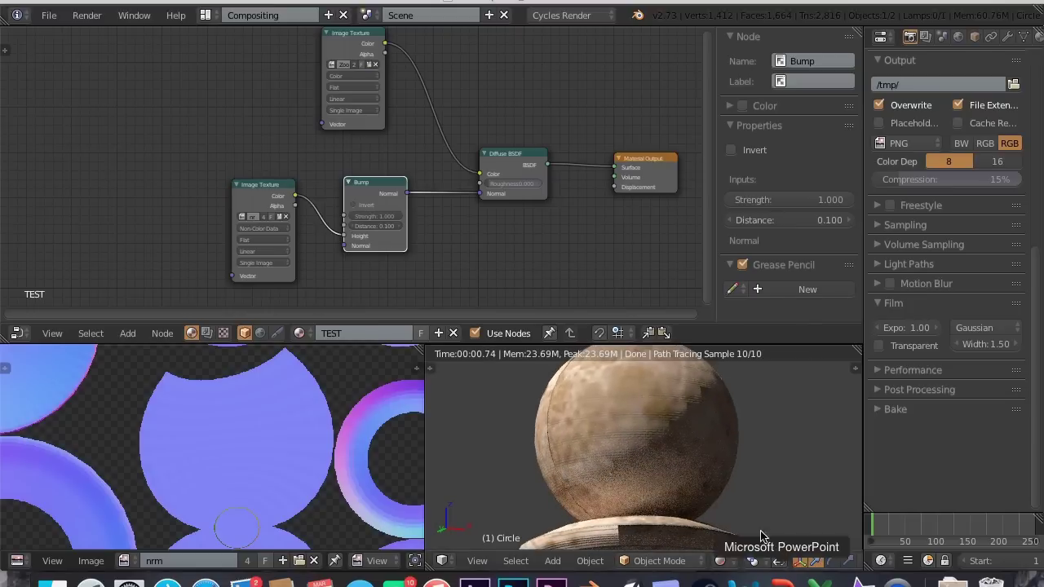
{"action": "left_click", "coordinate": [258, 229]}
{"action": "left_click", "coordinate": [262, 219]}
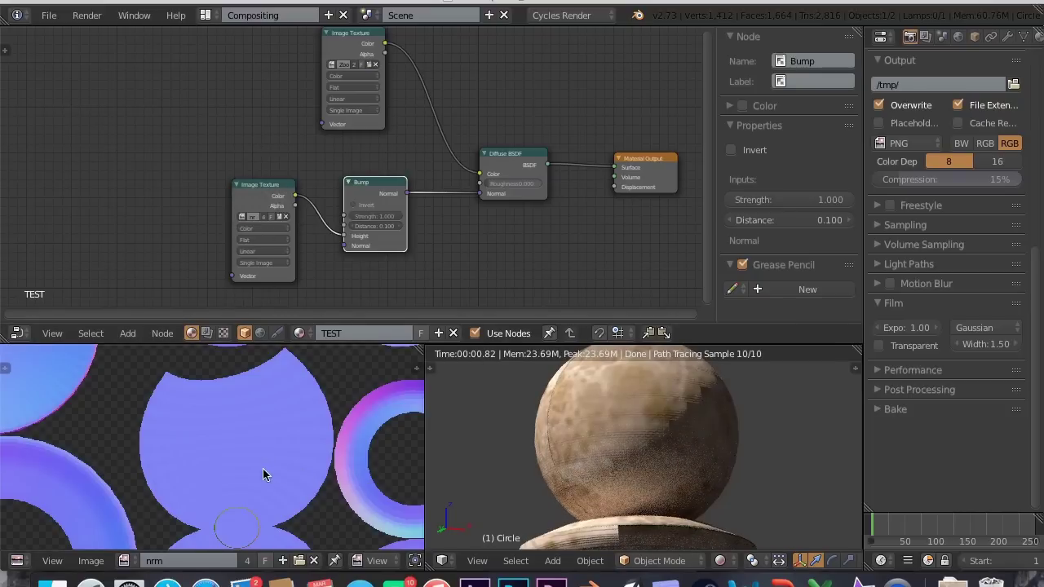
Switch from Blender to Photoshop
{"action": "key", "text": "ctrl+Up"}
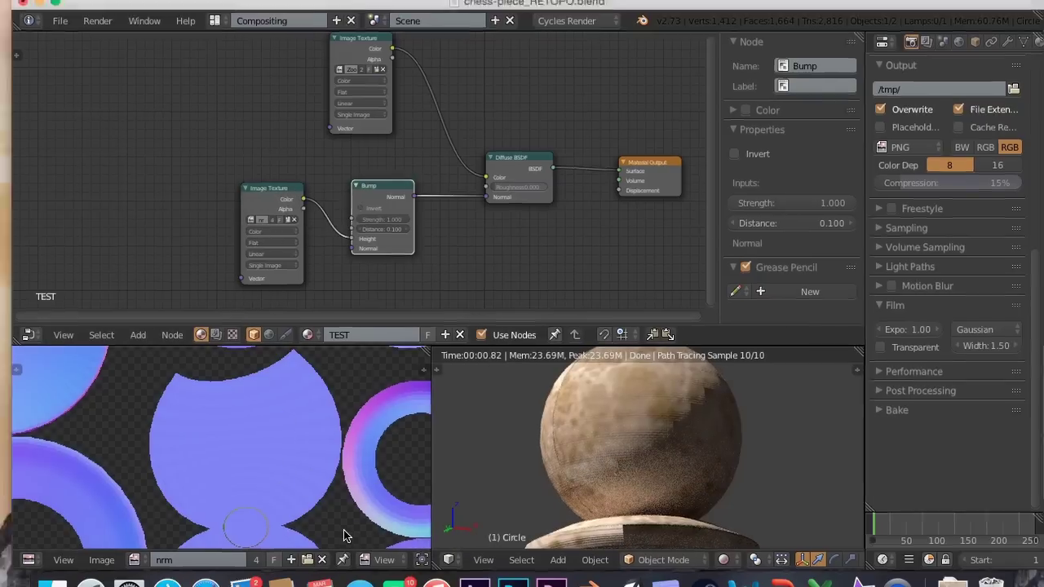
{"action": "left_click", "coordinate": [783, 352]}
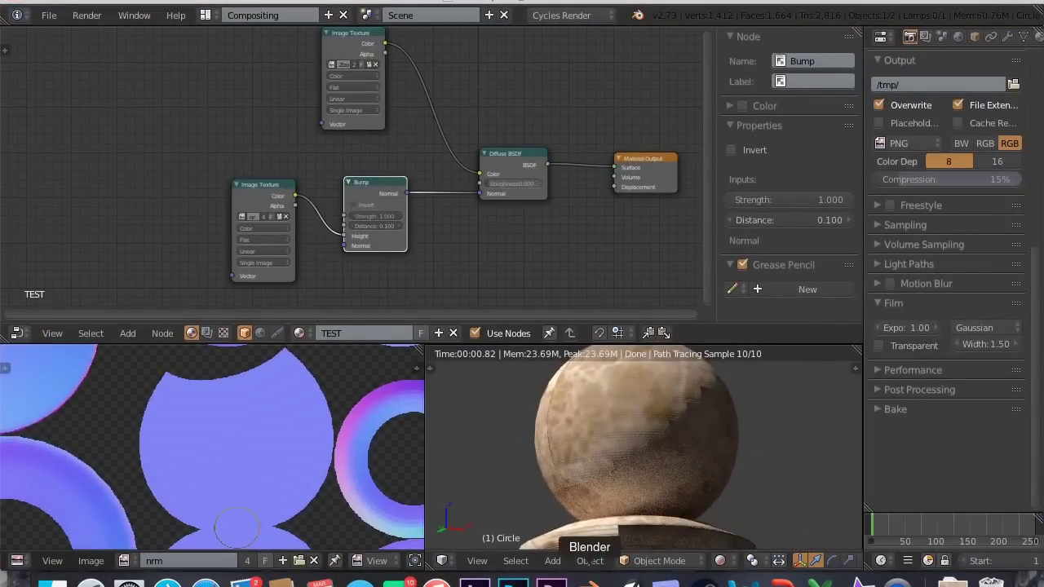
{"action": "left_click", "coordinate": [513, 583]}
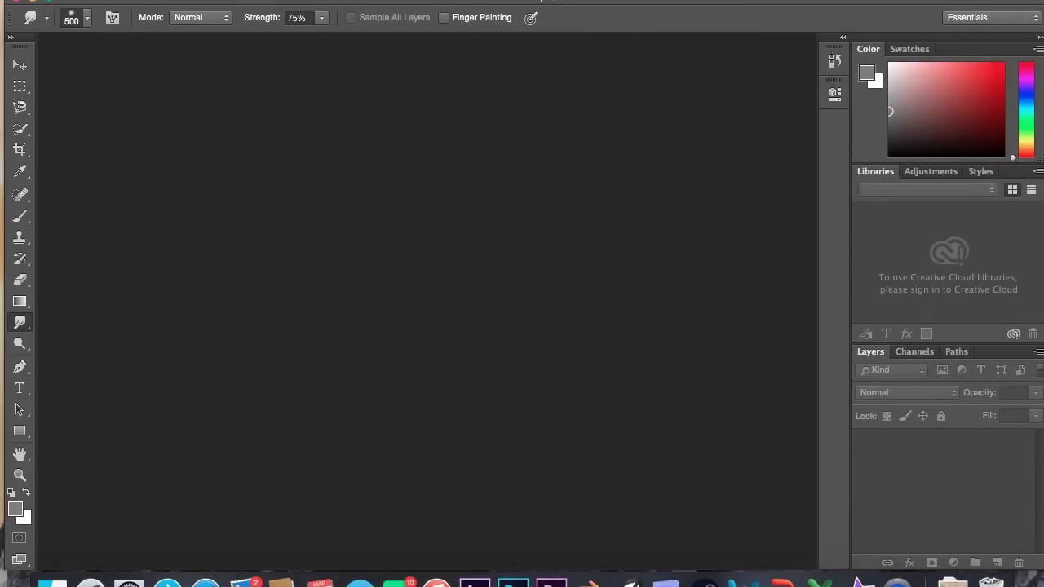
Select the Blur tool and switch back to the Smudge tool from the same tool group
{"action": "left_click", "coordinate": [126, 1]}
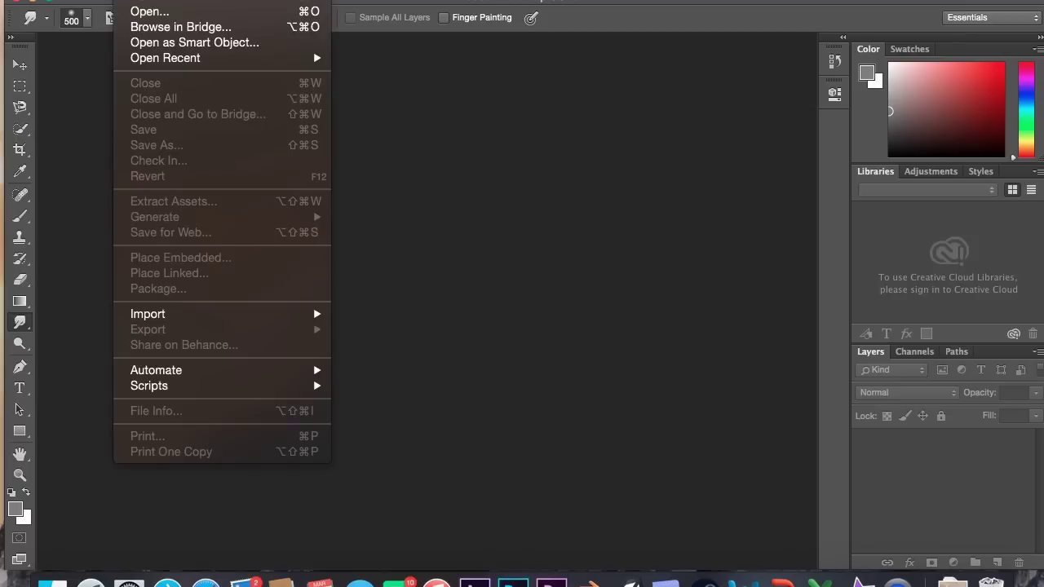
{"action": "left_click", "coordinate": [125, 1]}
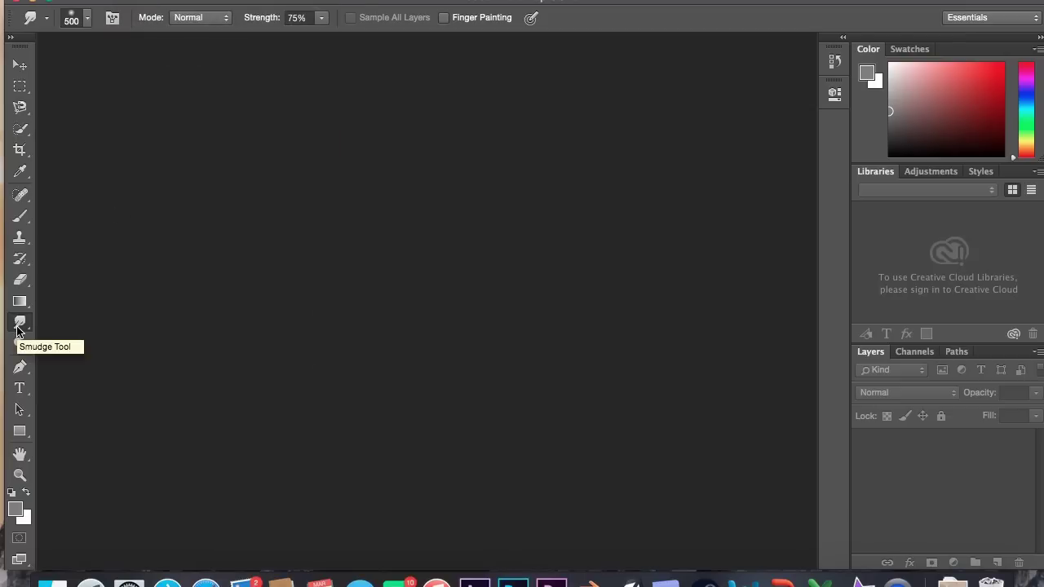
{"action": "left_click_drag", "start_coordinate": [18, 329], "coordinate": [49, 320]}
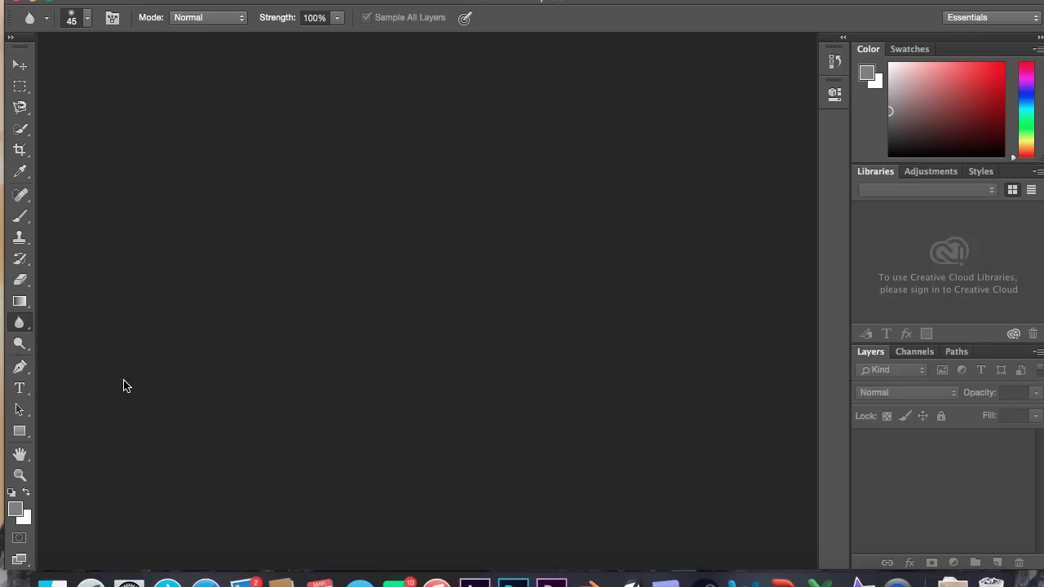
{"action": "right_click", "coordinate": [24, 321]}
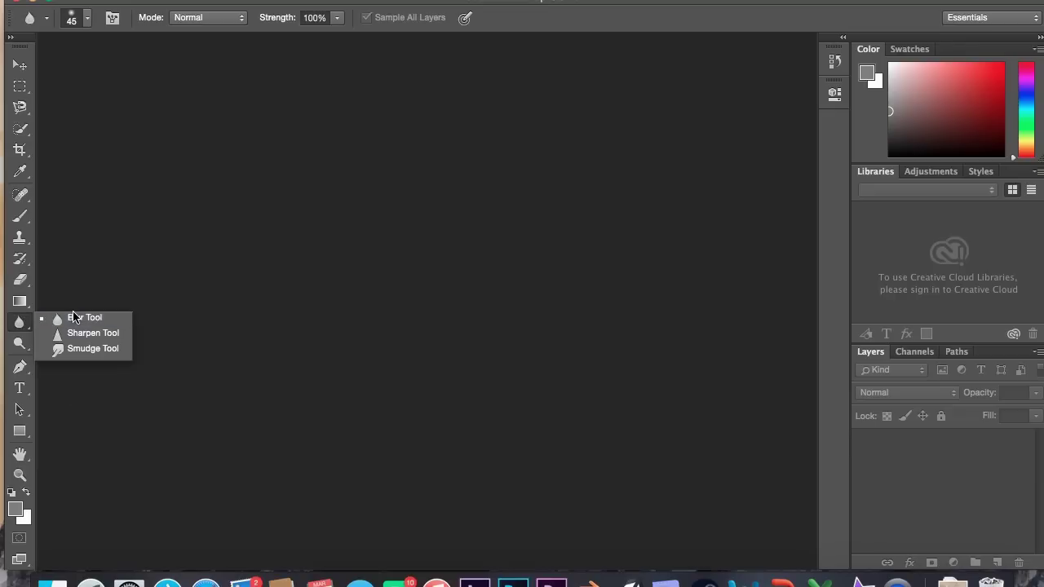
{"action": "left_click", "coordinate": [55, 349]}
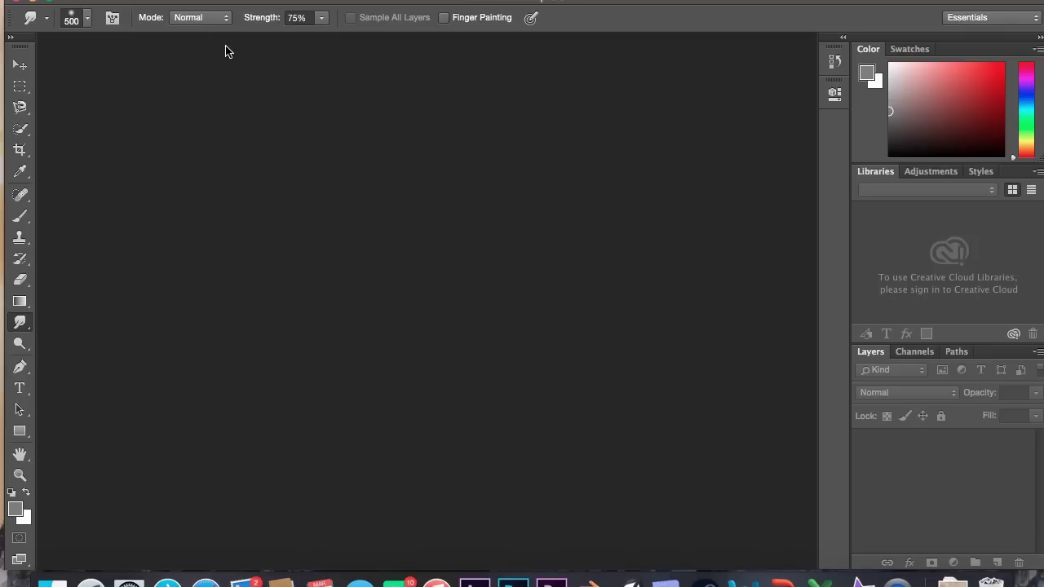
Open nrm.png from the recently used files
{"action": "left_click", "coordinate": [124, 2]}
{"action": "left_click", "coordinate": [151, 16]}
{"action": "left_click", "coordinate": [72, 1]}
{"action": "mouse_move", "coordinate": [134, 3]}
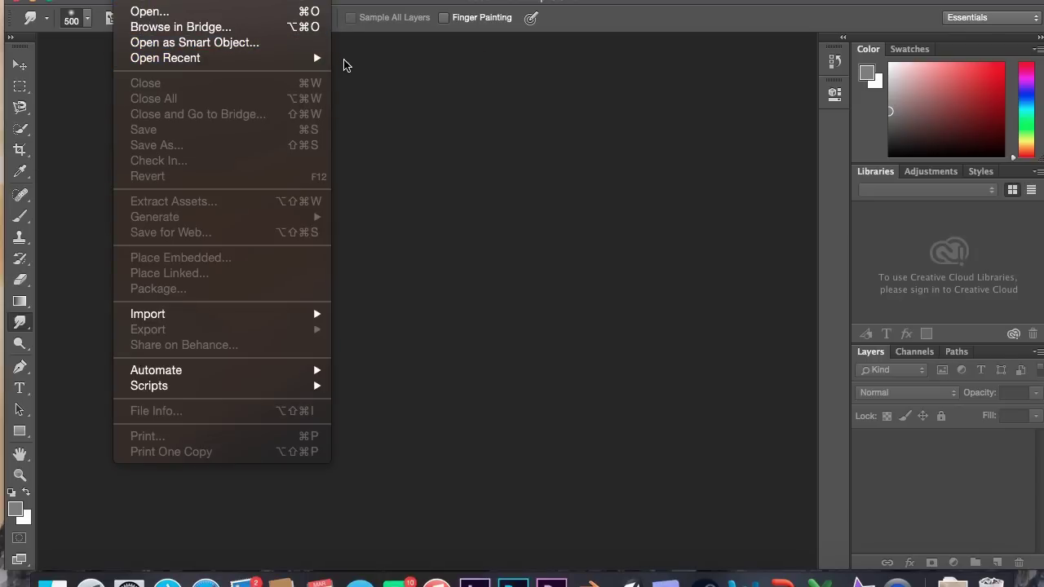
{"action": "mouse_move", "coordinate": [326, 62]}
{"action": "left_click", "coordinate": [369, 58]}
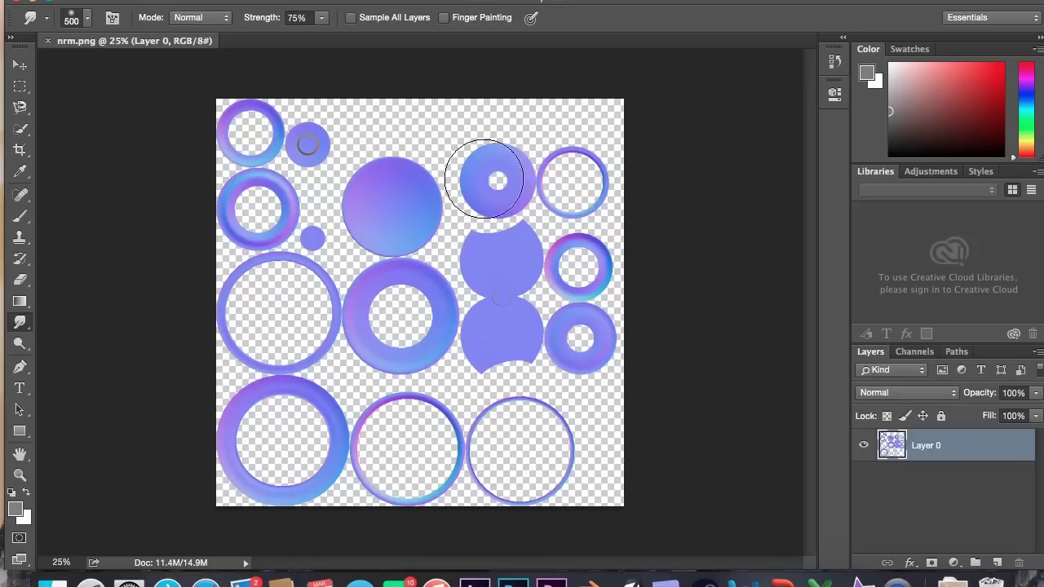
Smudge the edges of the small-holed disc island near the texture's upper right with a 500 px brush at 75% strength
{"action": "scroll", "coordinate": [499, 261], "scroll_direction": "up", "scroll_amount": 6, "text": "alt"}
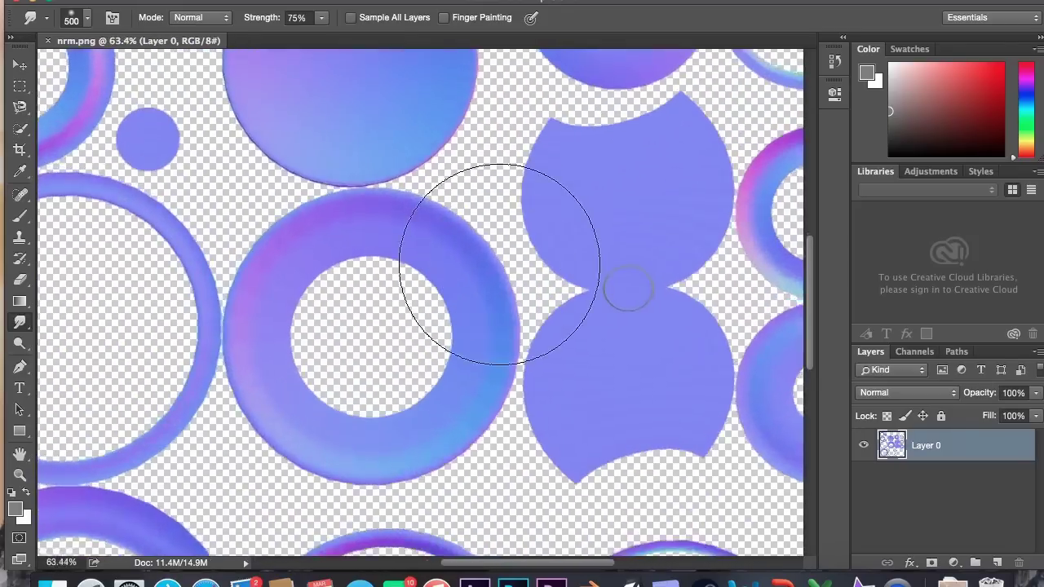
{"action": "scroll", "coordinate": [521, 233], "scroll_direction": "up", "scroll_amount": 4}
{"action": "scroll", "coordinate": [520, 233], "scroll_direction": "right", "scroll_amount": 1}
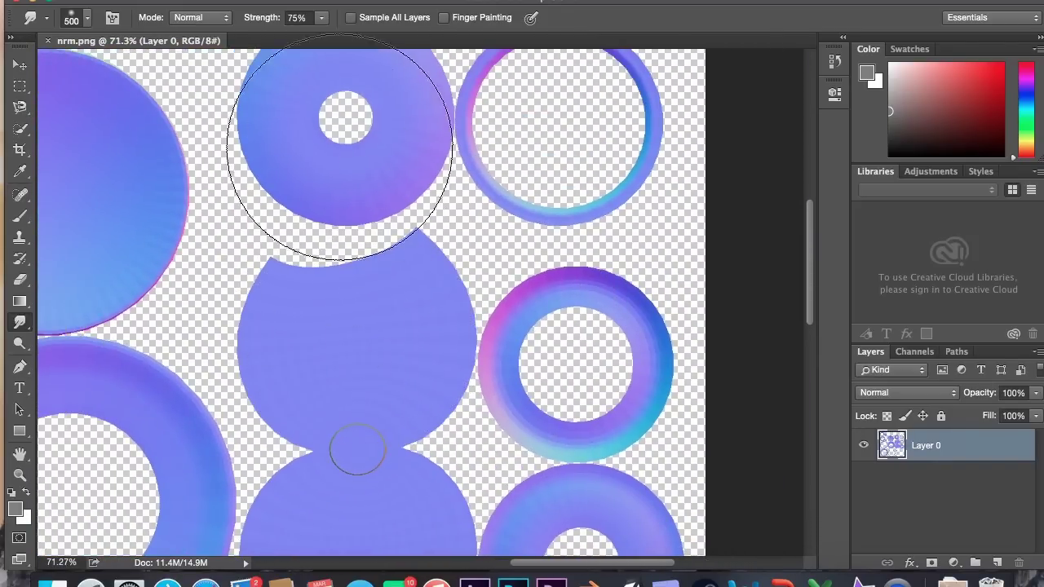
{"action": "scroll", "coordinate": [341, 151], "scroll_direction": "up", "scroll_amount": 2}
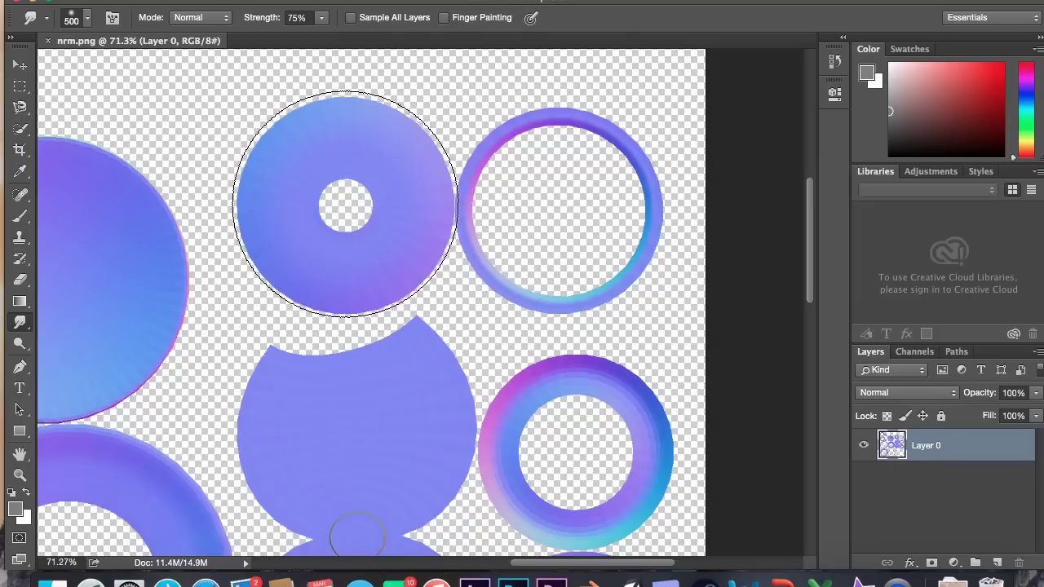
{"action": "key", "text": "bracketleft"}
{"action": "key", "text": "bracketright"}
{"action": "key", "text": "bracketright"}
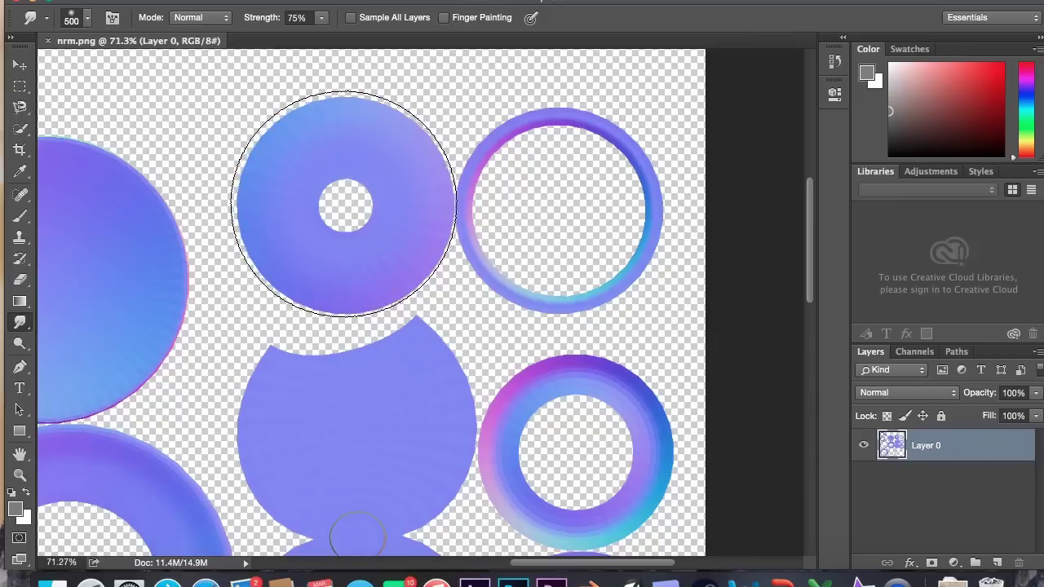
{"action": "mouse_move", "coordinate": [342, 204]}
{"action": "left_mouse_down"}
{"action": "mouse_move", "coordinate": [342, 194]}
{"action": "mouse_move", "coordinate": [345, 205]}
{"action": "left_mouse_up"}
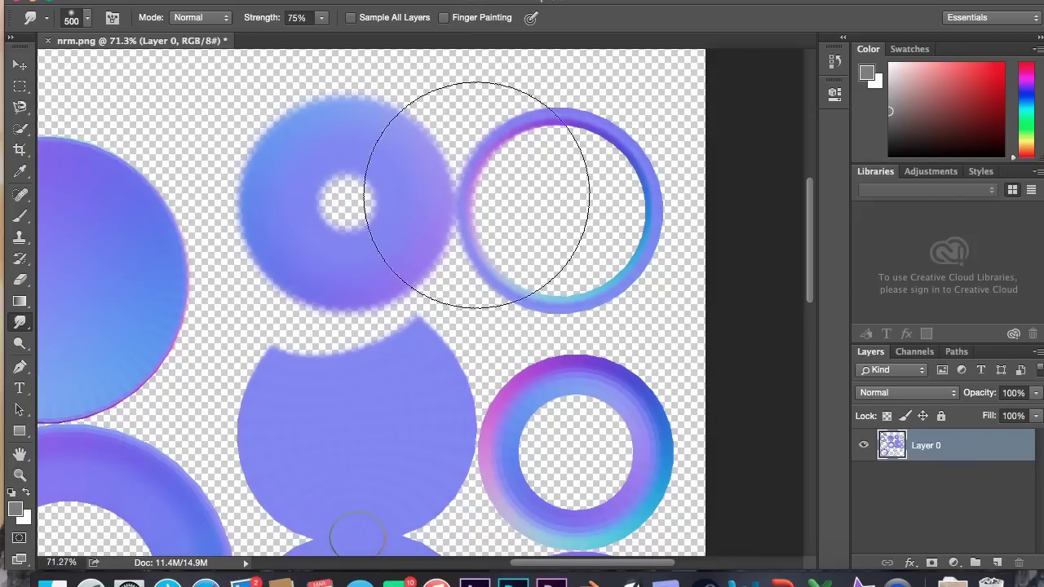
Smudge the thin ring and the two thick rings along the texture's right side, reducing the brush to 400 px for the thick ones
{"action": "left_click_drag", "start_coordinate": [553, 199], "coordinate": [560, 205]}
{"action": "key", "text": "bracketleft"}
{"action": "mouse_move", "coordinate": [621, 452]}
{"action": "left_mouse_down"}
{"action": "mouse_move", "coordinate": [574, 449]}
{"action": "mouse_move", "coordinate": [568, 468]}
{"action": "left_mouse_up"}
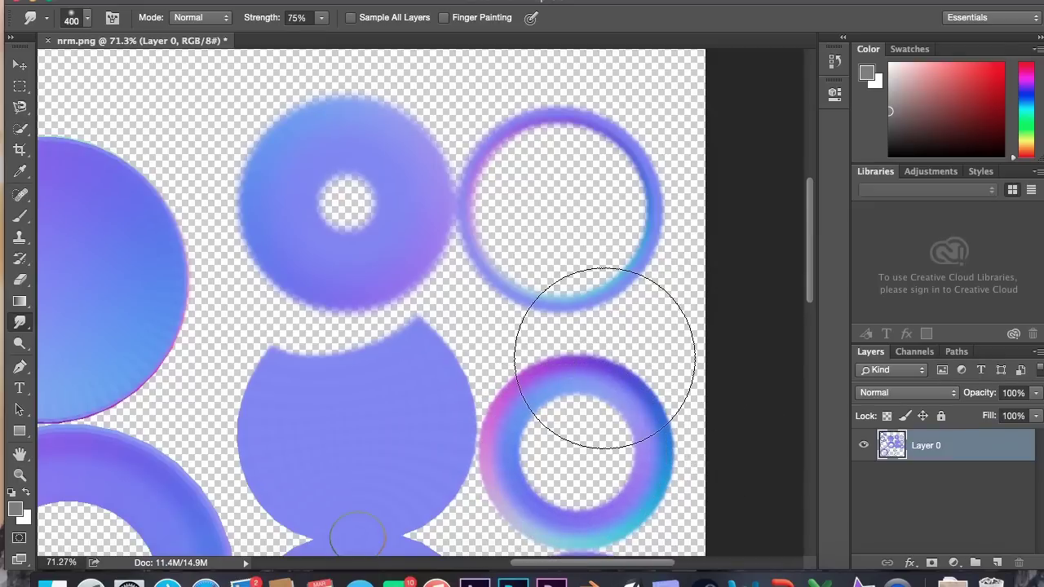
{"action": "scroll", "coordinate": [601, 334], "scroll_direction": "down", "scroll_amount": 5}
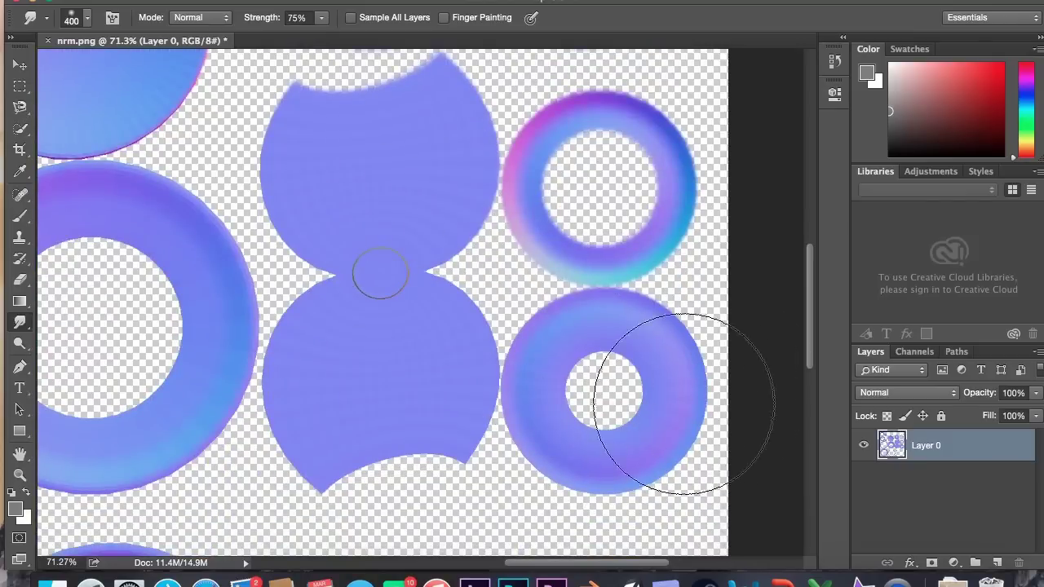
{"action": "left_click_drag", "start_coordinate": [606, 390], "coordinate": [594, 393]}
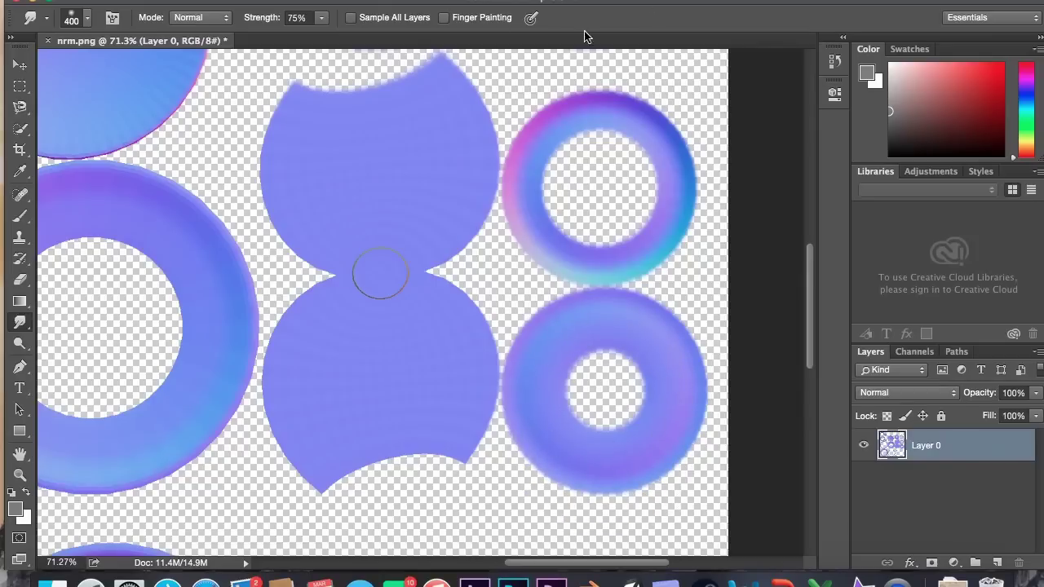
Smudge the large thick ring in the texture's lower-left corner outward with an 800 px brush
{"action": "scroll", "coordinate": [547, 281], "scroll_direction": "down", "scroll_amount": 10}
{"action": "scroll", "coordinate": [547, 281], "scroll_direction": "left", "scroll_amount": 4}
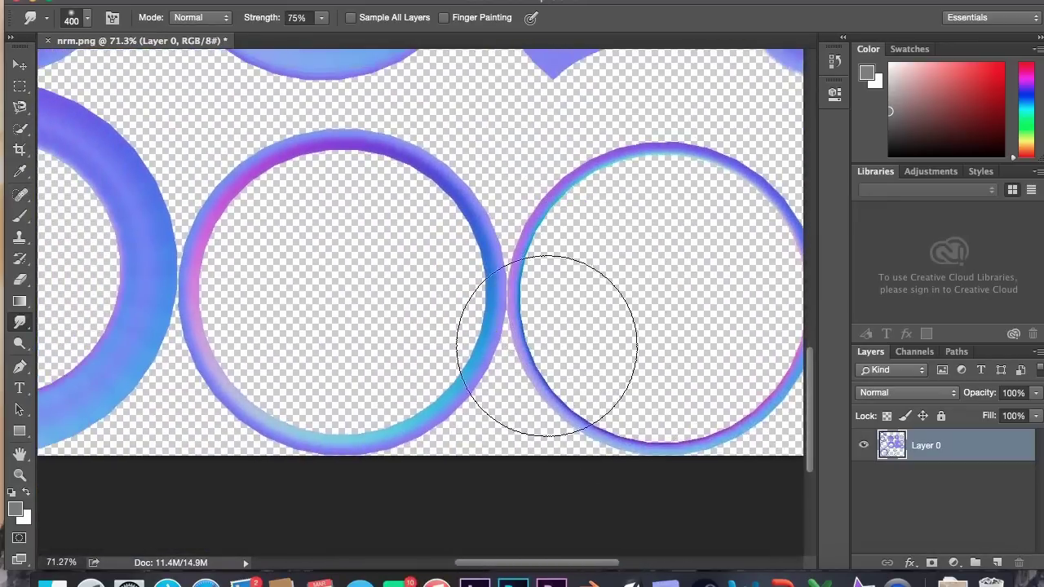
{"action": "scroll", "coordinate": [374, 331], "scroll_direction": "left", "scroll_amount": 5}
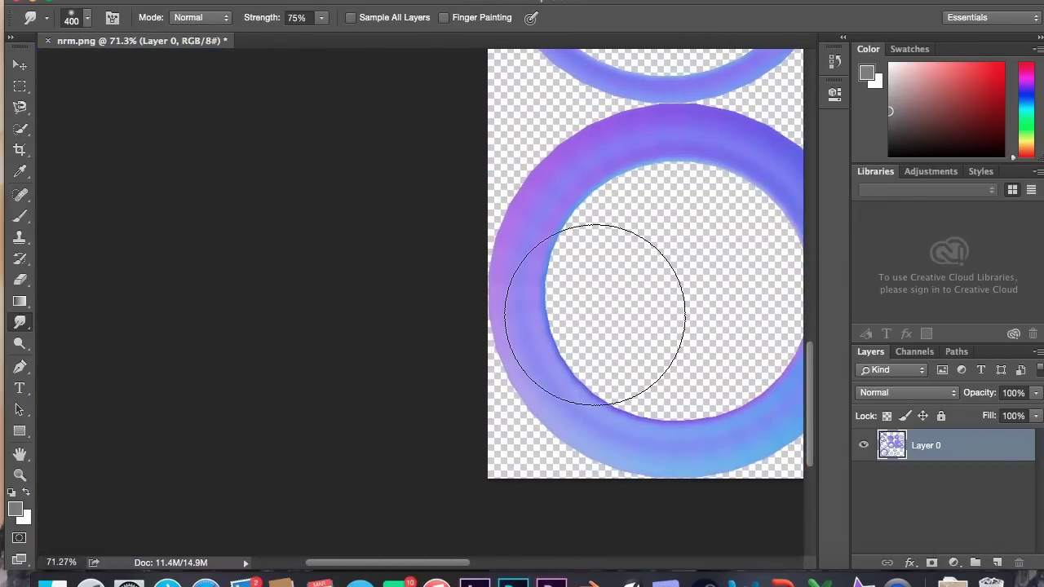
{"action": "scroll", "coordinate": [595, 314], "scroll_direction": "left", "scroll_amount": 2}
{"action": "key", "text": "bracketright"}
{"action": "key", "text": "bracketright"}
{"action": "key", "text": "bracketright"}
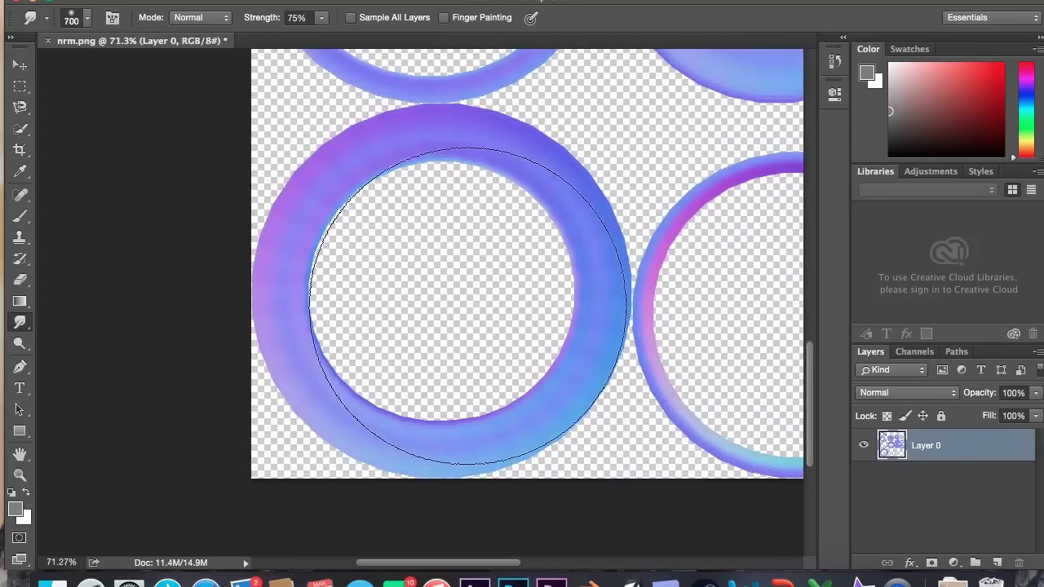
{"action": "key", "text": "bracketright"}
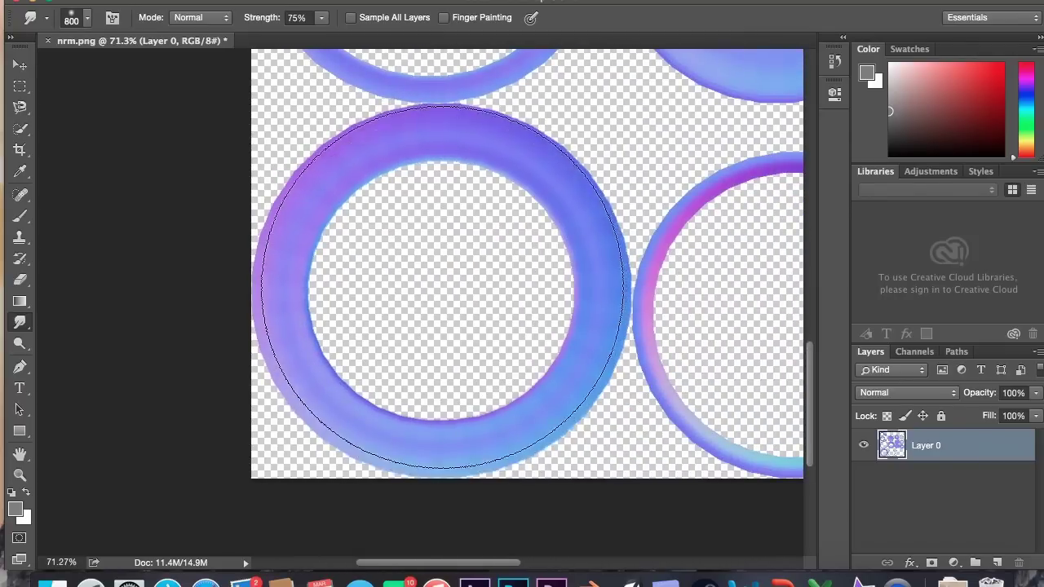
{"action": "mouse_move", "coordinate": [438, 278]}
{"action": "left_mouse_down"}
{"action": "mouse_move", "coordinate": [435, 301]}
{"action": "mouse_move", "coordinate": [442, 291]}
{"action": "mouse_move", "coordinate": [378, 175]}
{"action": "mouse_move", "coordinate": [374, 203]}
{"action": "left_mouse_up"}
{"action": "left_click_drag", "start_coordinate": [416, 152], "coordinate": [416, 147]}
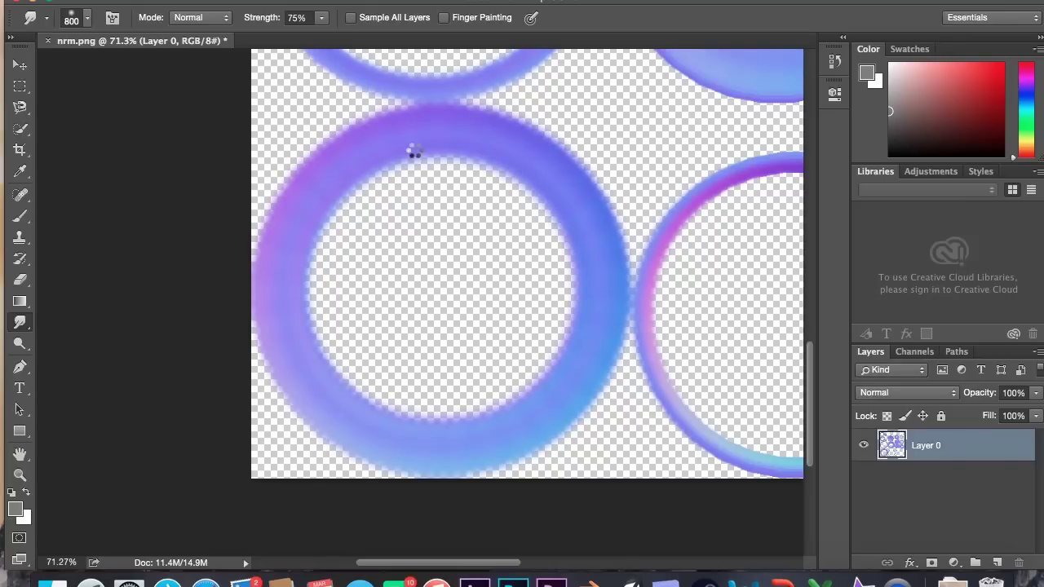
{"action": "left_click_drag", "start_coordinate": [414, 151], "coordinate": [417, 149]}
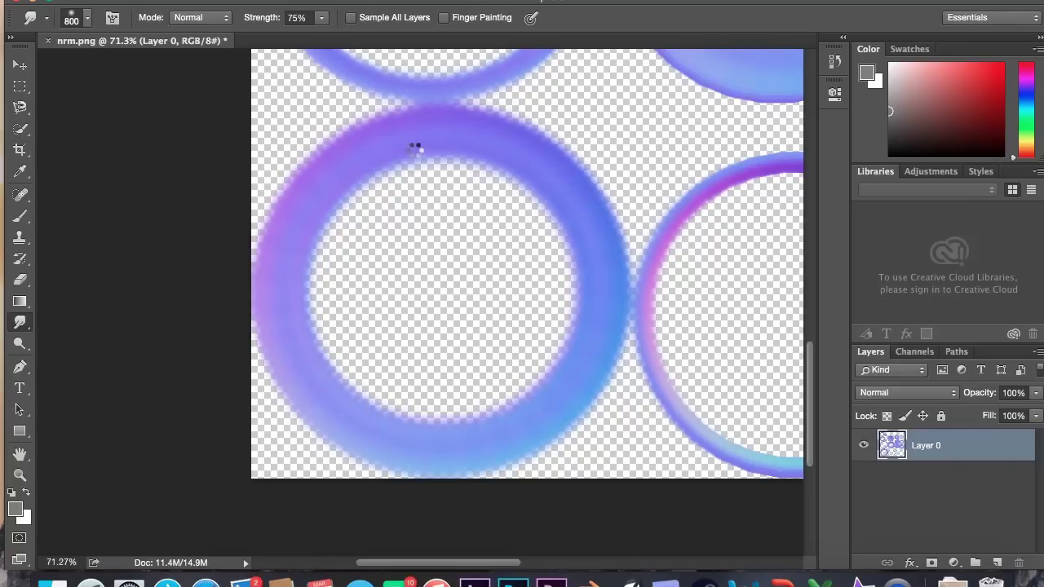
{"action": "left_click_drag", "start_coordinate": [413, 150], "coordinate": [414, 152]}
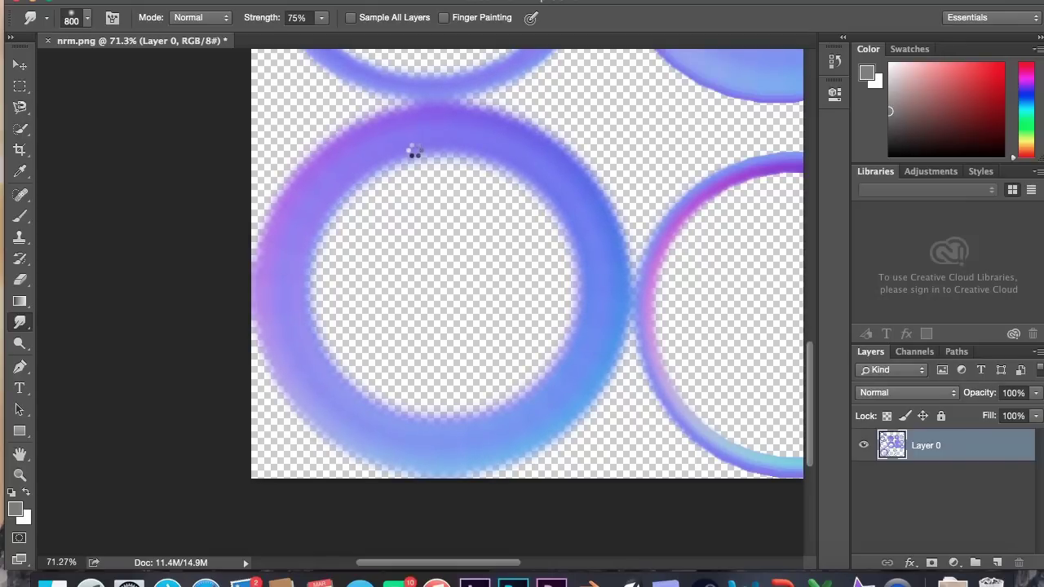
Smudge the edges of the large thin ring above the lower-left ring with the 800 px brush
{"action": "scroll", "coordinate": [416, 149], "scroll_direction": "up", "scroll_amount": 5}
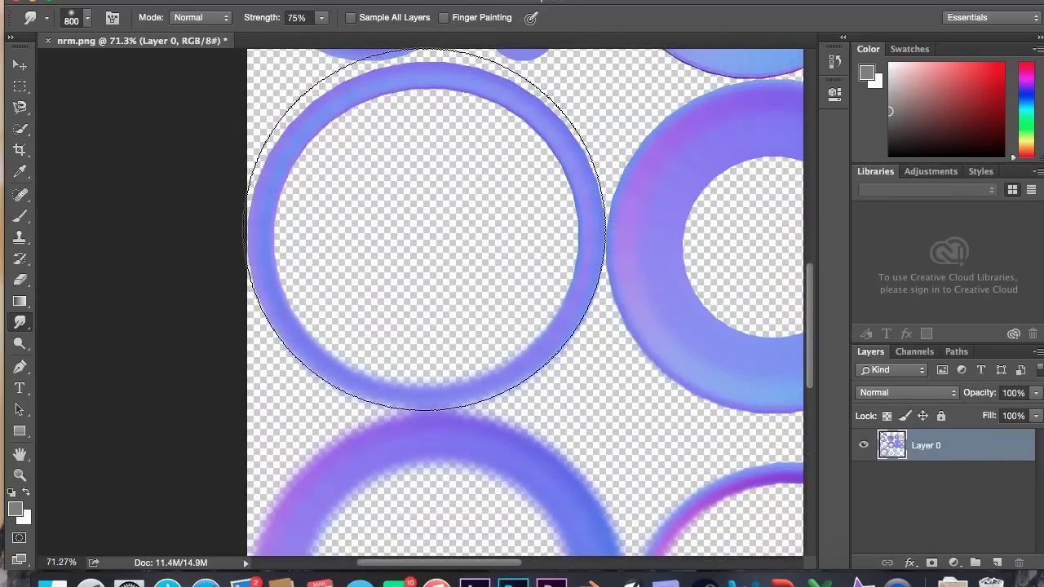
{"action": "key", "text": "bracketleft"}
{"action": "key", "text": "bracketright"}
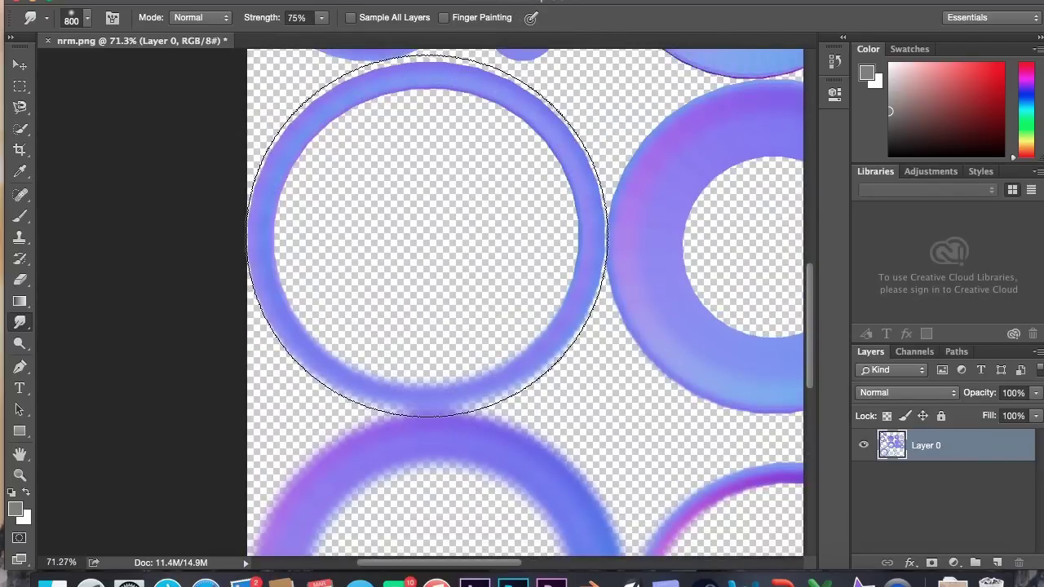
{"action": "left_click_drag", "start_coordinate": [430, 229], "coordinate": [426, 235]}
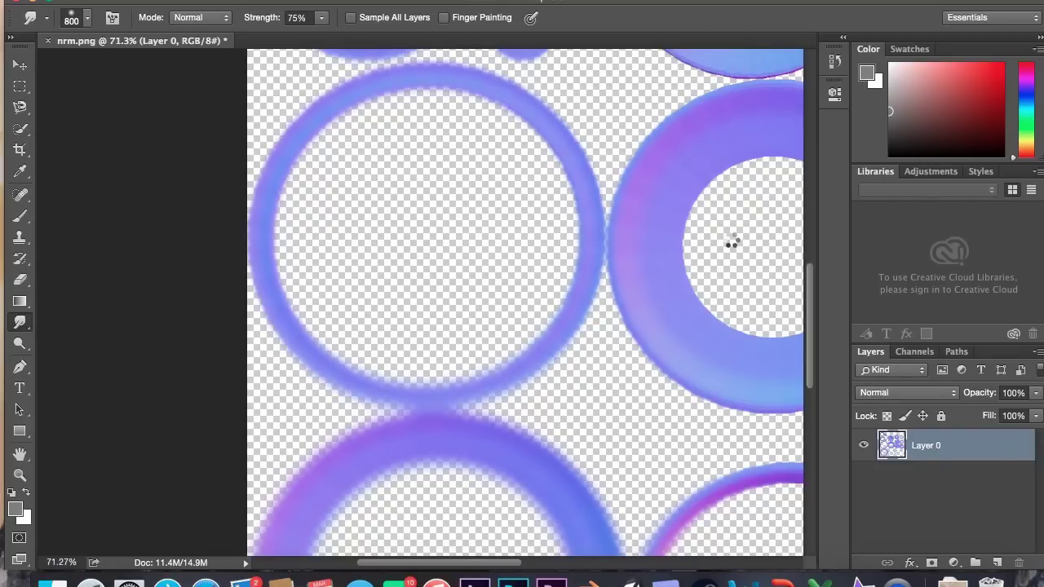
Smudge the edges of the large thick ring in the middle of the texture with a 700 px brush
{"action": "scroll", "coordinate": [732, 242], "scroll_direction": "right", "scroll_amount": 5}
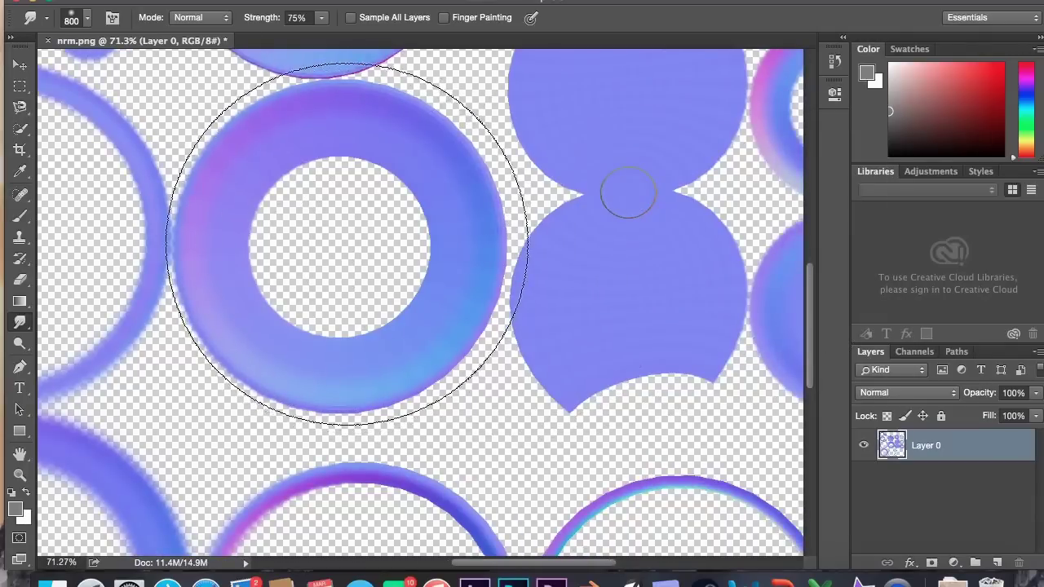
{"action": "key", "text": "bracketleft"}
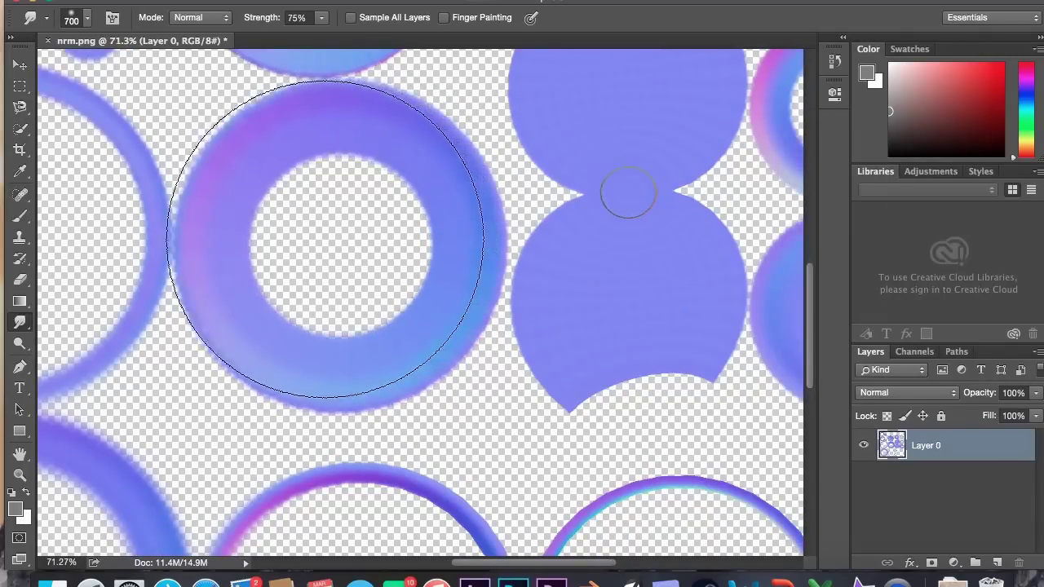
{"action": "mouse_move", "coordinate": [324, 239]}
{"action": "left_mouse_down"}
{"action": "mouse_move", "coordinate": [296, 229]}
{"action": "mouse_move", "coordinate": [448, 318]}
{"action": "mouse_move", "coordinate": [423, 301]}
{"action": "left_mouse_up"}
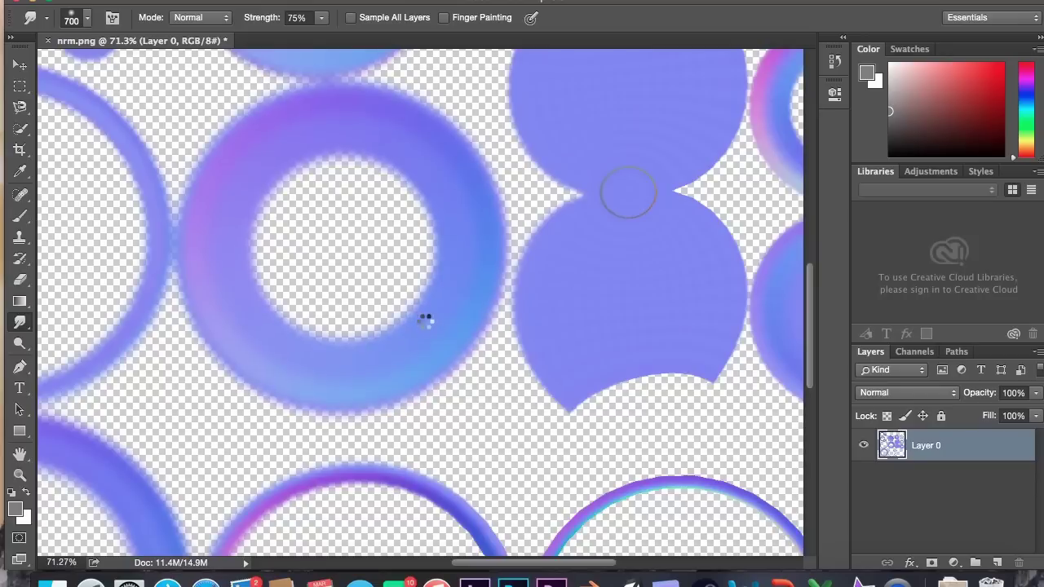
{"action": "left_click_drag", "start_coordinate": [424, 320], "coordinate": [425, 324]}
Smudge the edges of the large solid disc above the middle thick ring with a 600 px brush
{"action": "scroll", "coordinate": [425, 321], "scroll_direction": "down", "scroll_amount": 4, "text": "alt"}
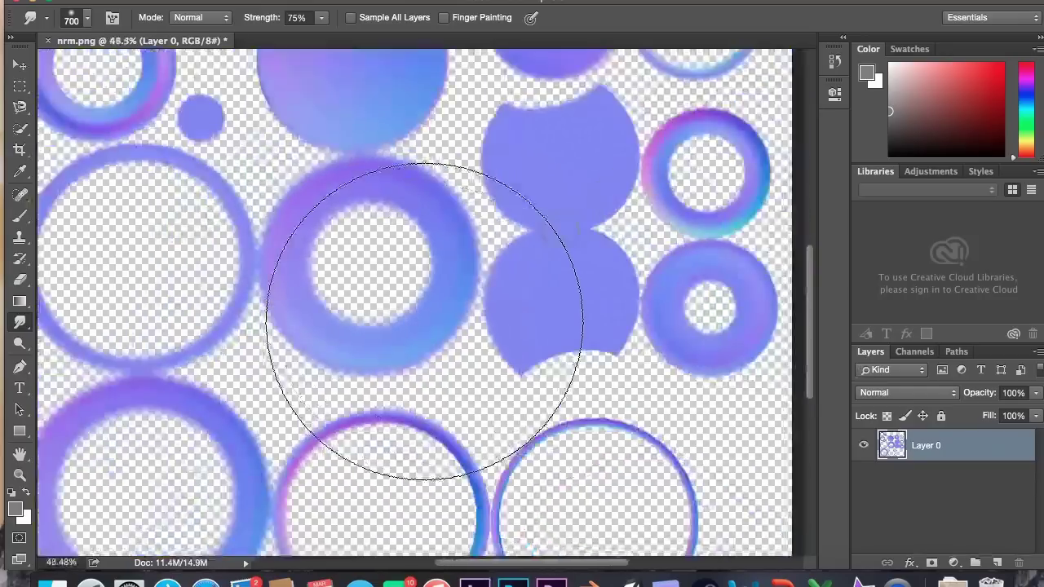
{"action": "scroll", "coordinate": [570, 242], "scroll_direction": "up", "scroll_amount": 8}
{"action": "scroll", "coordinate": [571, 241], "scroll_direction": "down", "scroll_amount": 3}
{"action": "scroll", "coordinate": [571, 240], "scroll_direction": "left", "scroll_amount": 3}
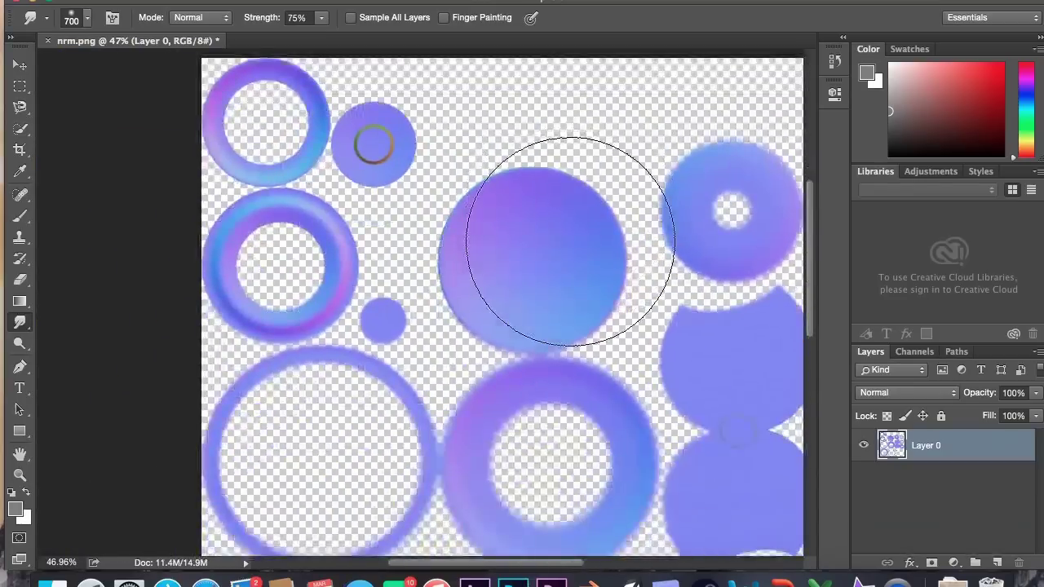
{"action": "key", "text": "bracketleft"}
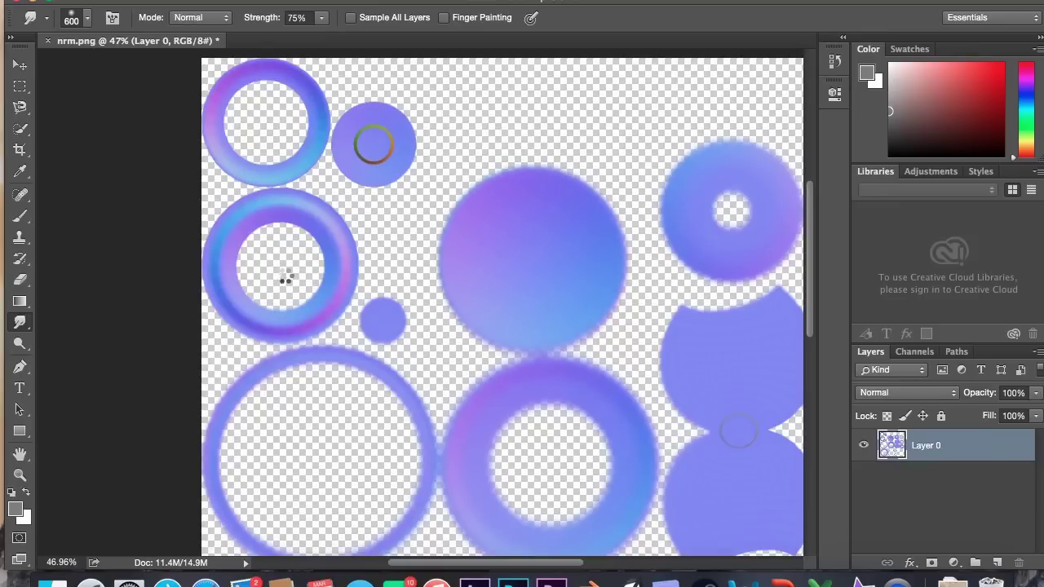
Smudge the two rings in the texture's upper-left corner, using a 500 px brush for the lower one and 400 px for the upper one
{"action": "key", "text": "bracketleft"}
{"action": "left_click_drag", "start_coordinate": [282, 264], "coordinate": [282, 250]}
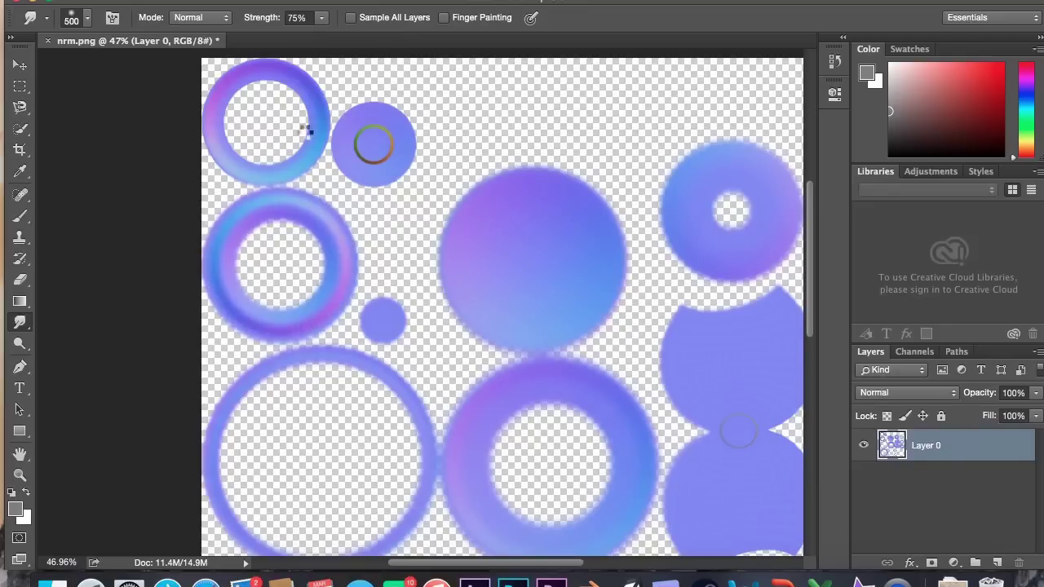
{"action": "key", "text": "bracketleft"}
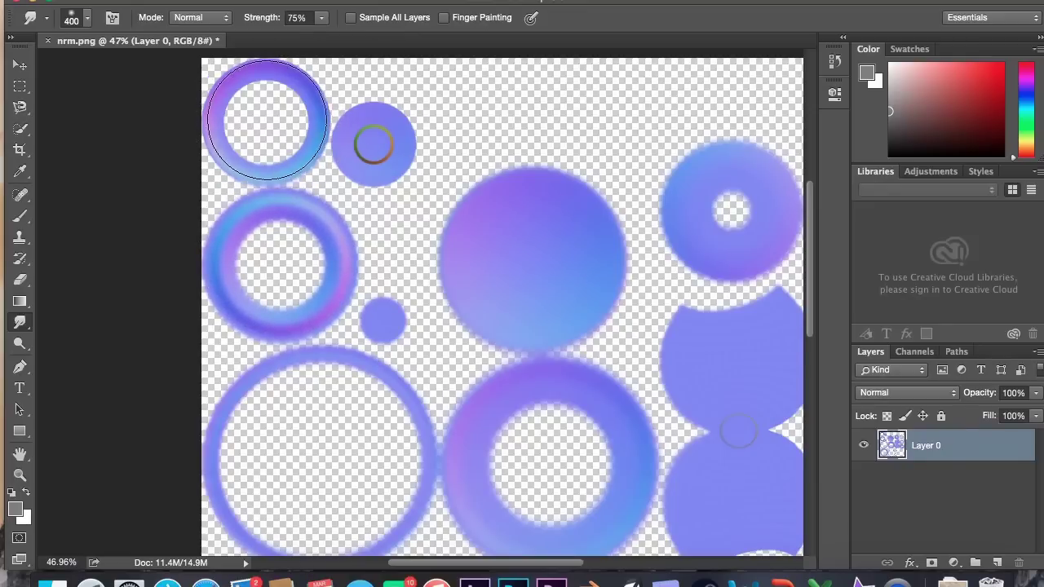
{"action": "left_click_drag", "start_coordinate": [266, 120], "coordinate": [257, 107]}
Reduce the brush to 250 px and smudge the edges of the small disc beside the upper-left ring
{"action": "key", "text": "bracketleft"}
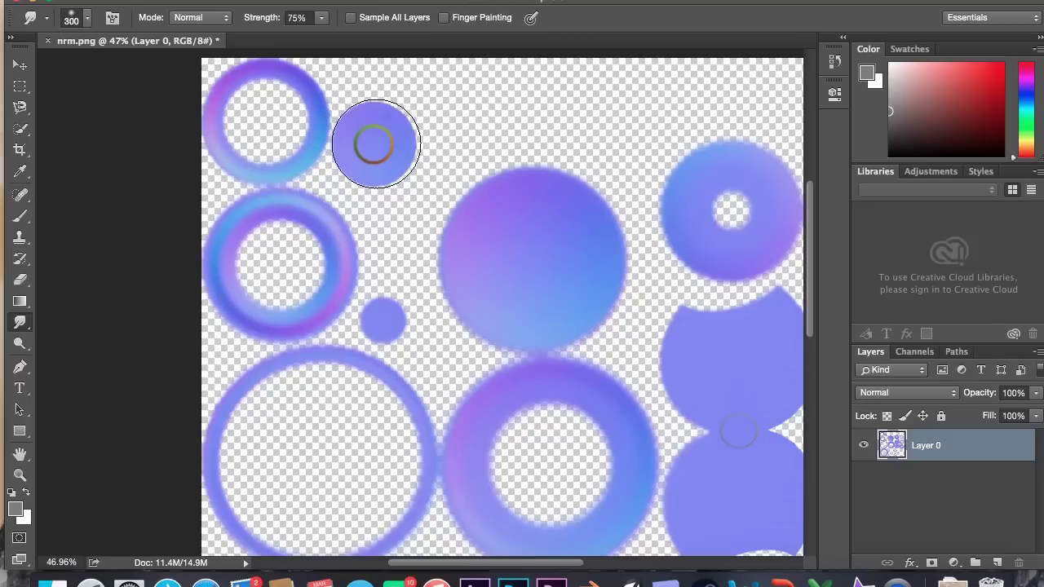
{"action": "key", "text": "bracketleft"}
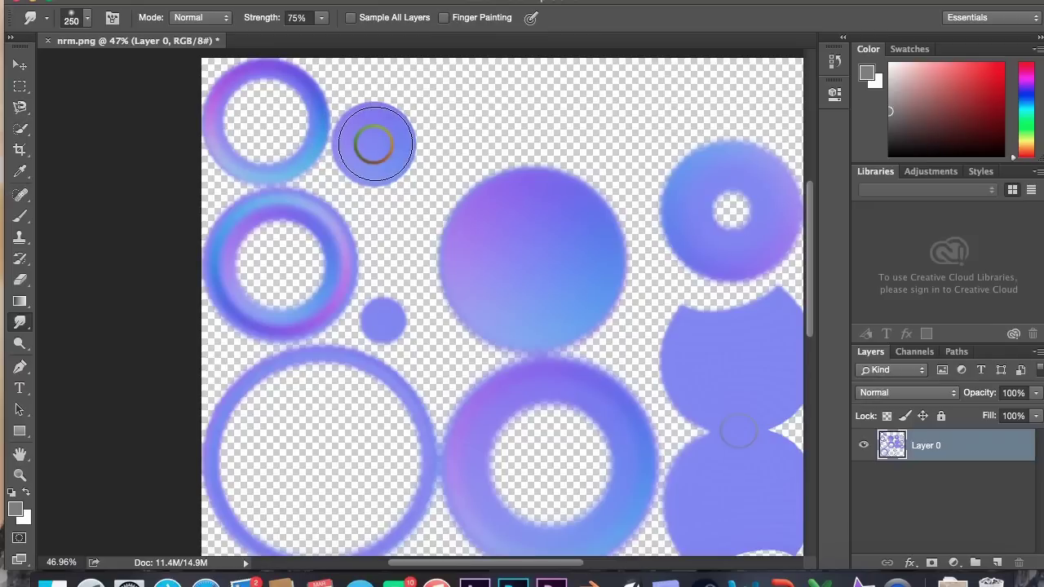
{"action": "left_click_drag", "start_coordinate": [377, 147], "coordinate": [350, 130]}
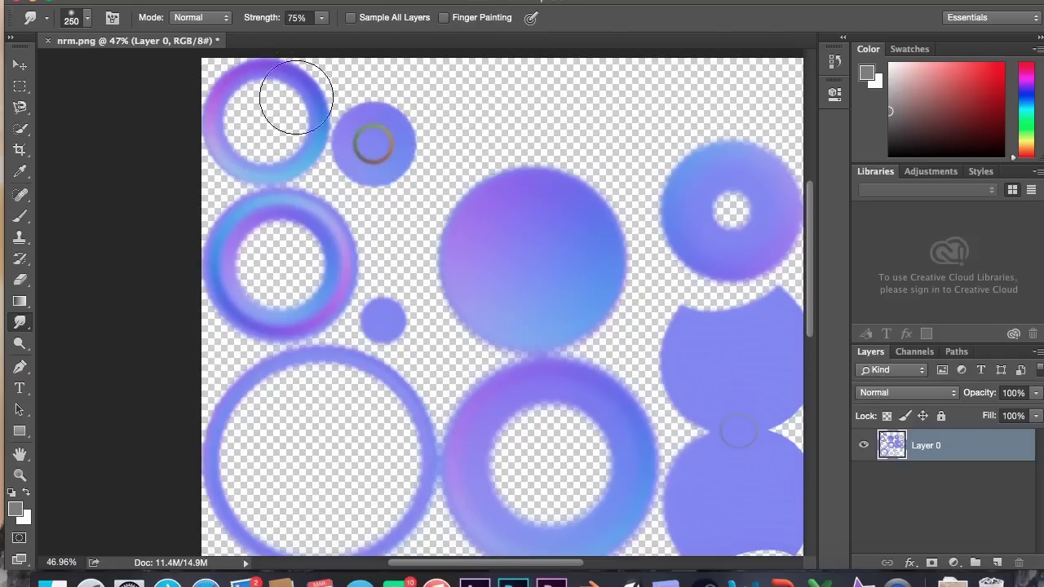
Save a PNG copy of the texture as nrm-REDONE.png in the Tutorial folder, with None / Fast compression and no interlacing
{"action": "scroll", "coordinate": [531, 273], "scroll_direction": "right", "scroll_amount": 10}
{"action": "scroll", "coordinate": [557, 454], "scroll_direction": "down", "scroll_amount": 2}
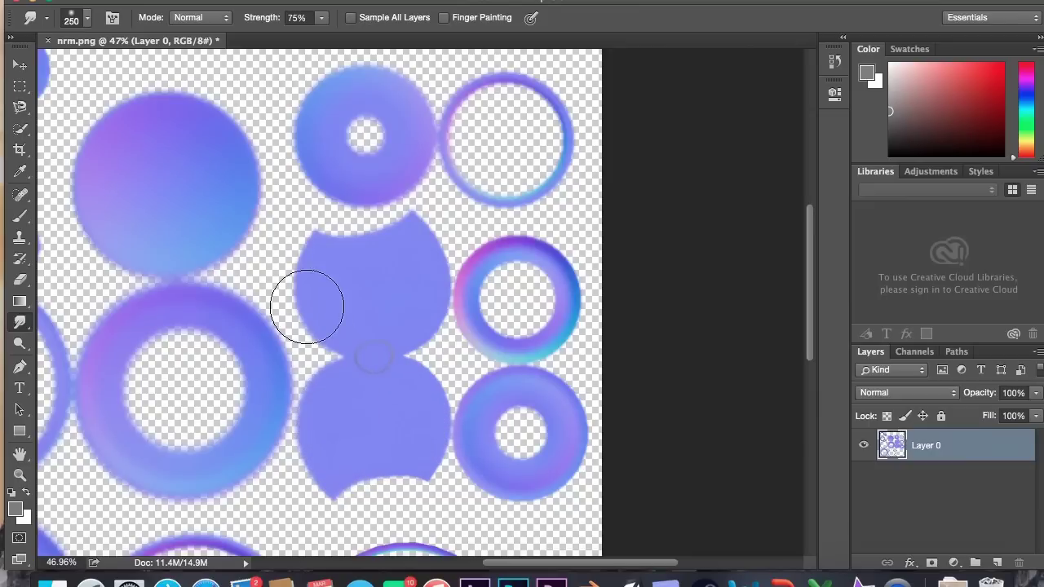
{"action": "scroll", "coordinate": [505, 204], "scroll_direction": "down", "scroll_amount": 2, "text": "alt"}
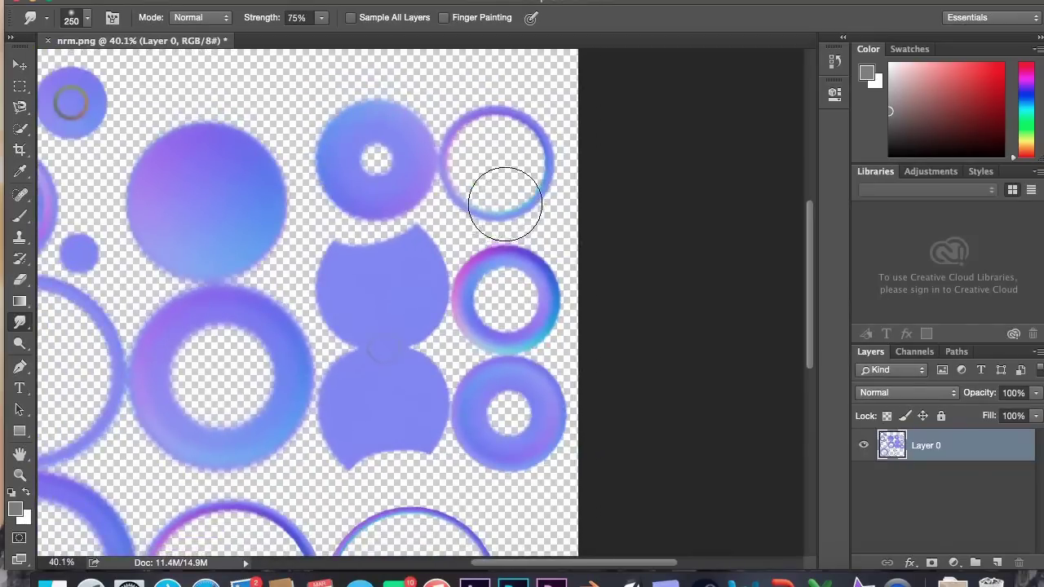
{"action": "left_click", "coordinate": [129, 0]}
{"action": "left_click", "coordinate": [175, 147]}
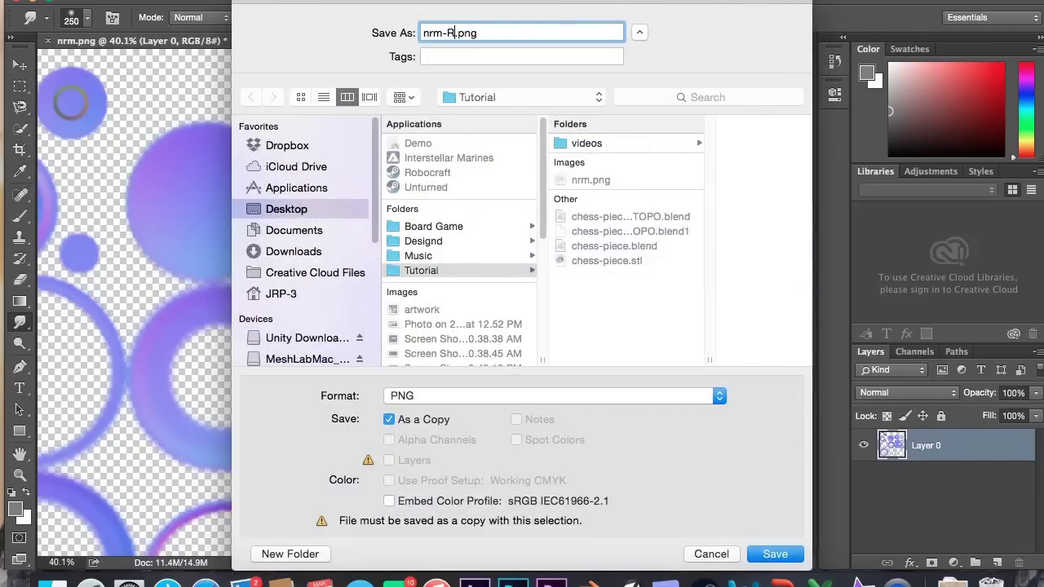
{"action": "key", "text": "Return"}
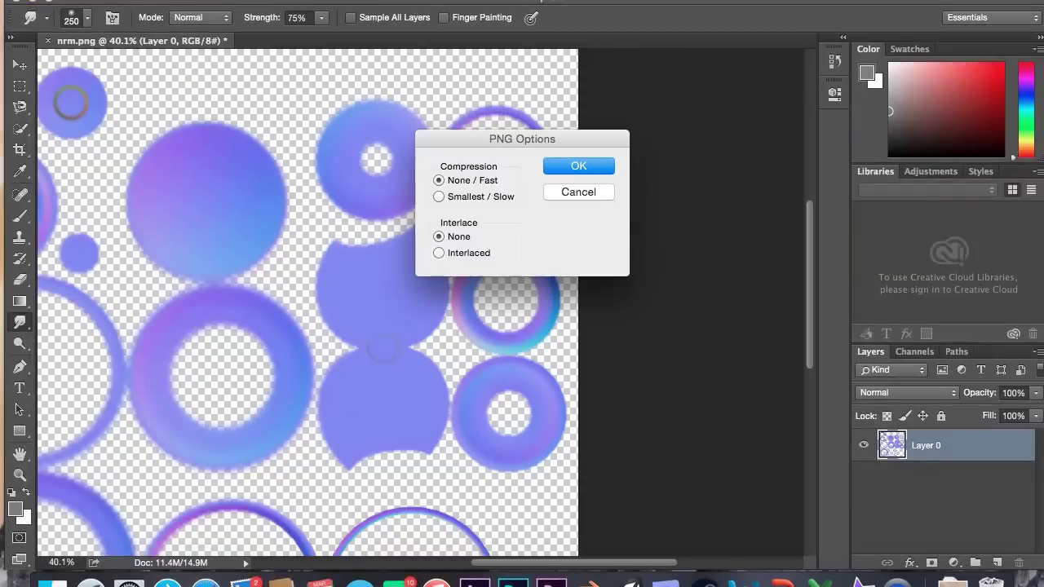
{"action": "left_click", "coordinate": [576, 167]}
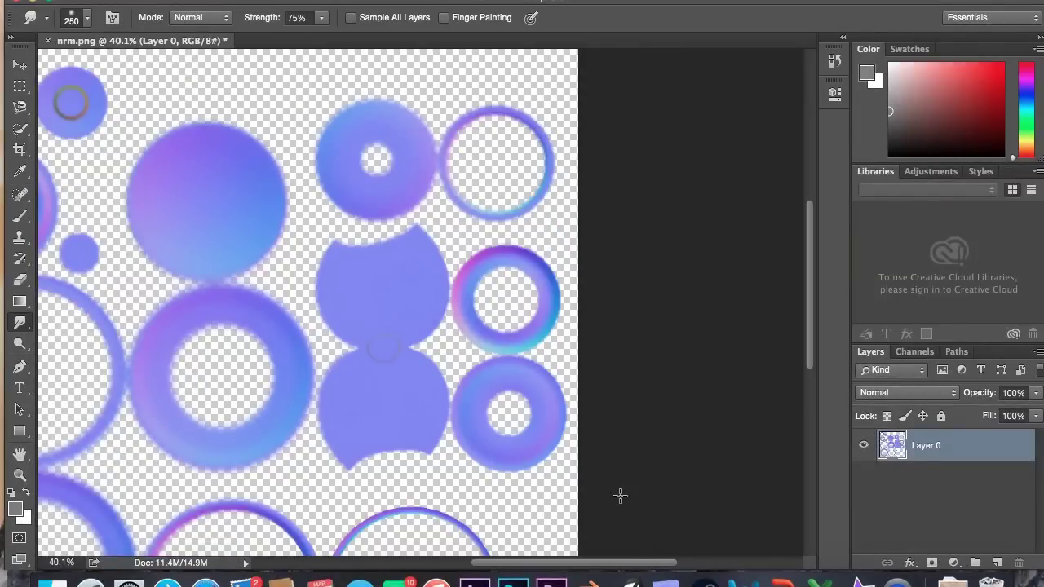
Switch to Blender and load nrm-REDONE.png into the Image Texture node that feeds the Bump node
{"action": "left_click", "coordinate": [589, 581]}
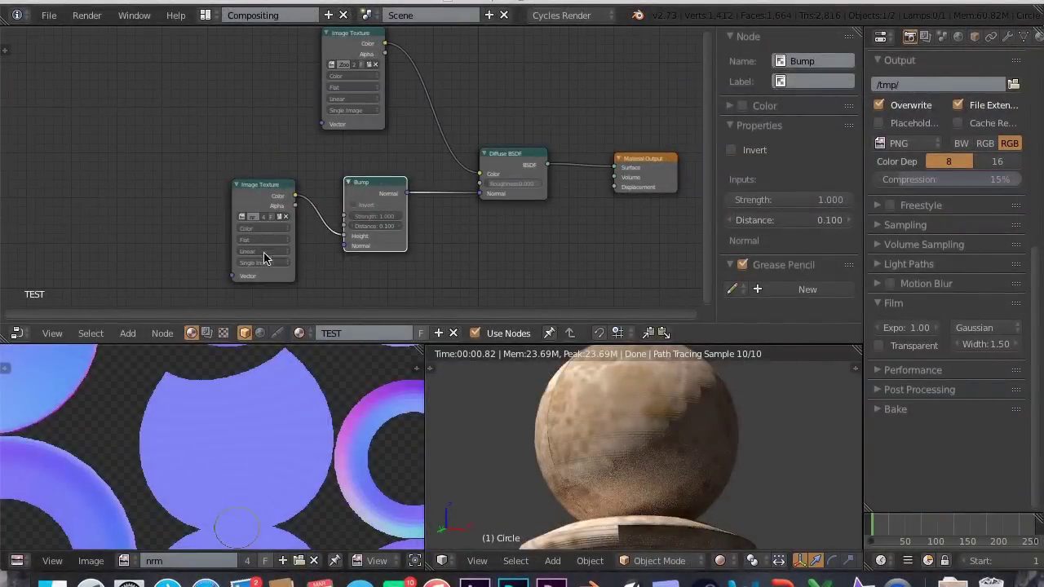
{"action": "left_click", "coordinate": [279, 219]}
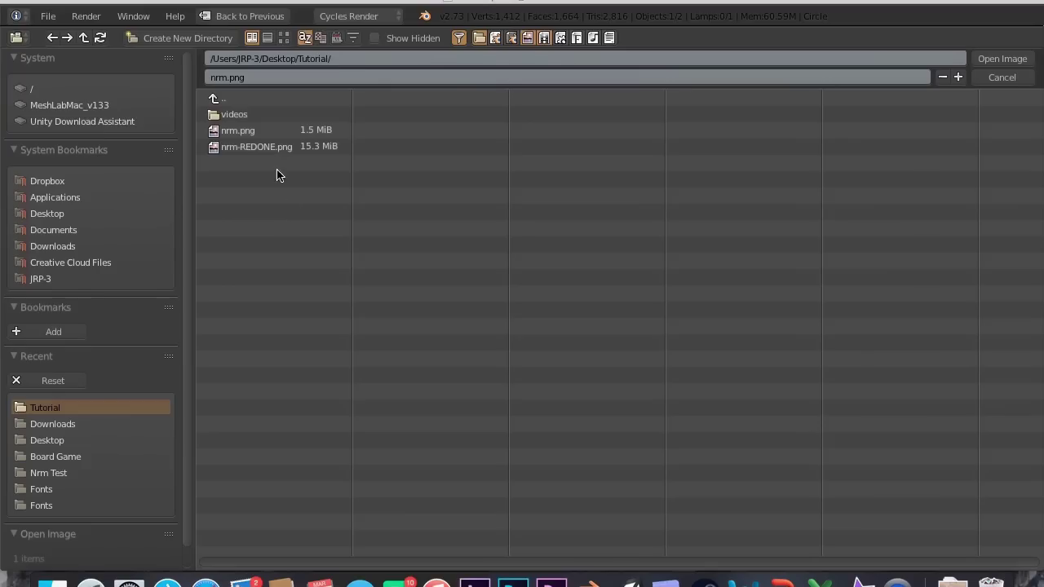
{"action": "left_click", "coordinate": [256, 147]}
{"action": "key", "text": "Return"}
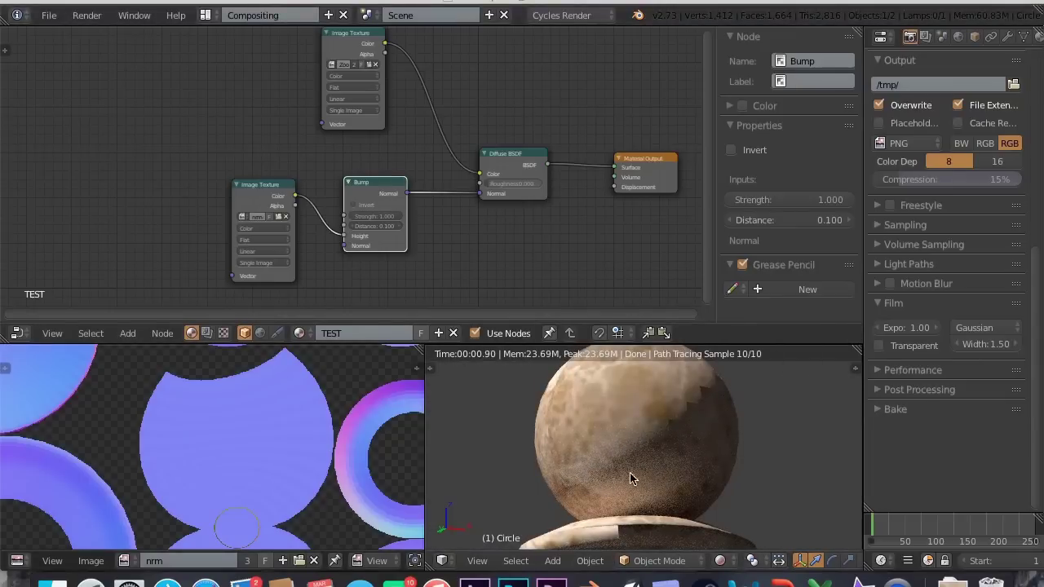
Inspect the pawn's head, neck and base in the rendered view with the new texture applied
{"action": "middle_click_drag", "start_coordinate": [629, 482], "coordinate": [719, 465]}
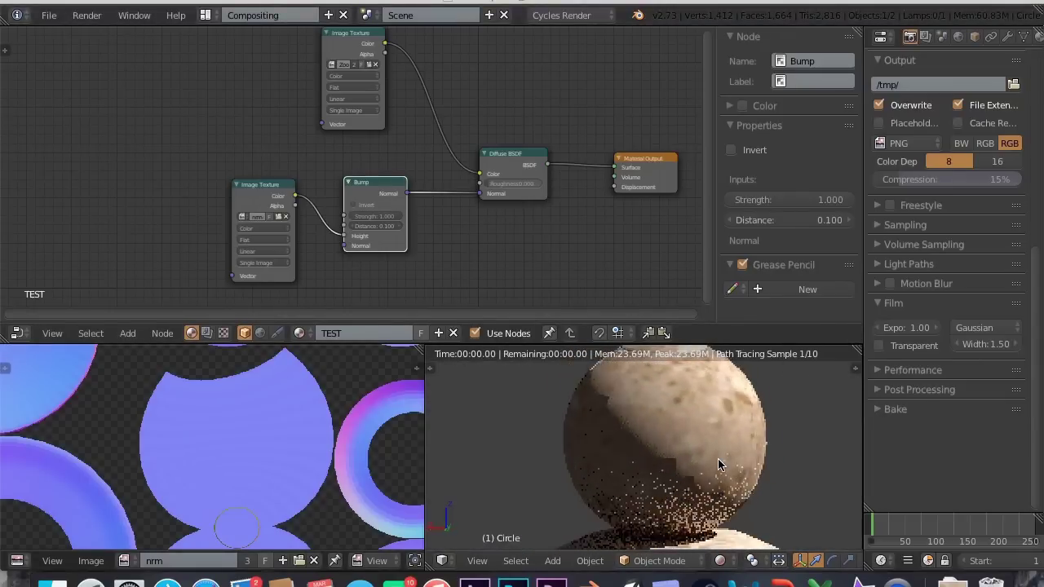
{"action": "scroll", "coordinate": [718, 465], "scroll_direction": "down", "scroll_amount": 3}
{"action": "scroll", "coordinate": [718, 465], "scroll_direction": "up", "scroll_amount": 6}
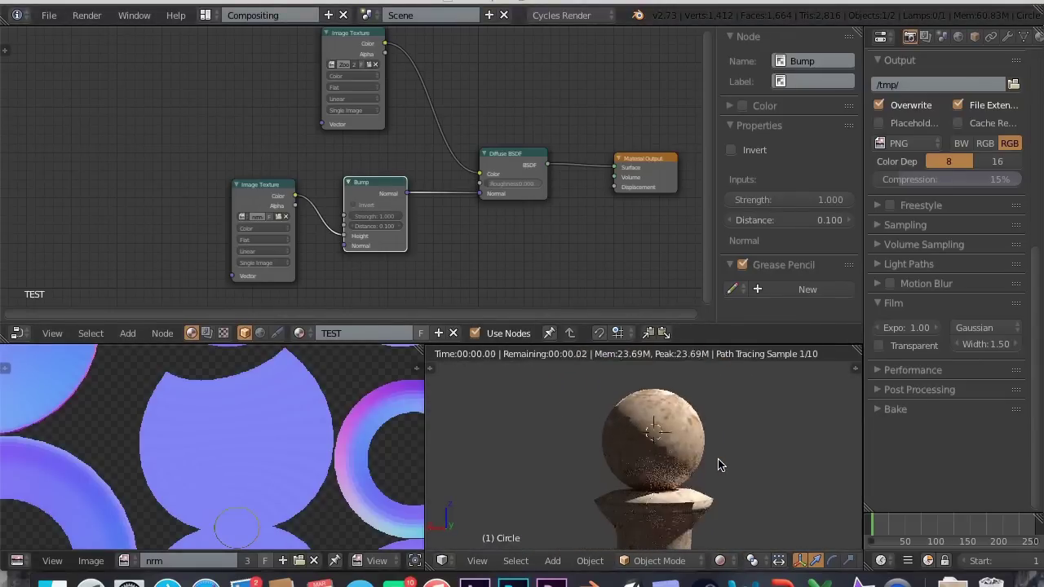
{"action": "middle_click_drag", "start_coordinate": [718, 464], "coordinate": [718, 458]}
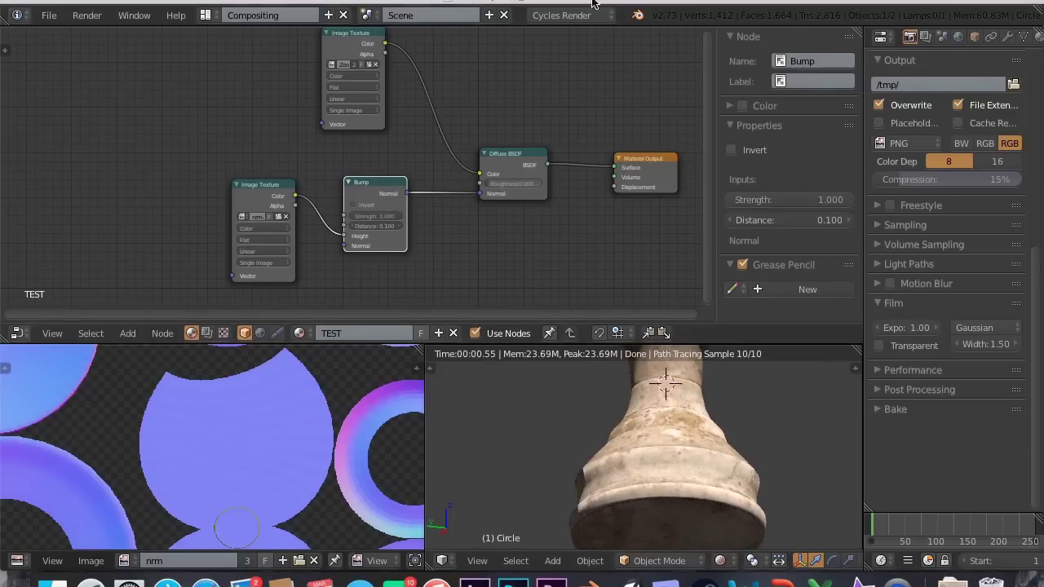